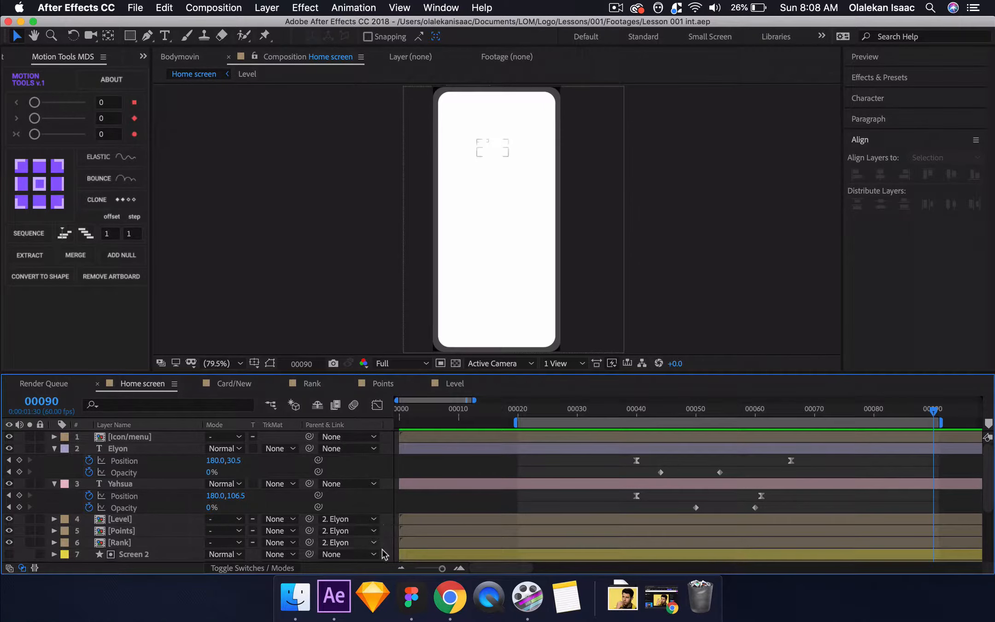
- Switch to Figma and send the Quick play frame to After Effects with the AEUX plugin
left_click(411, 596)
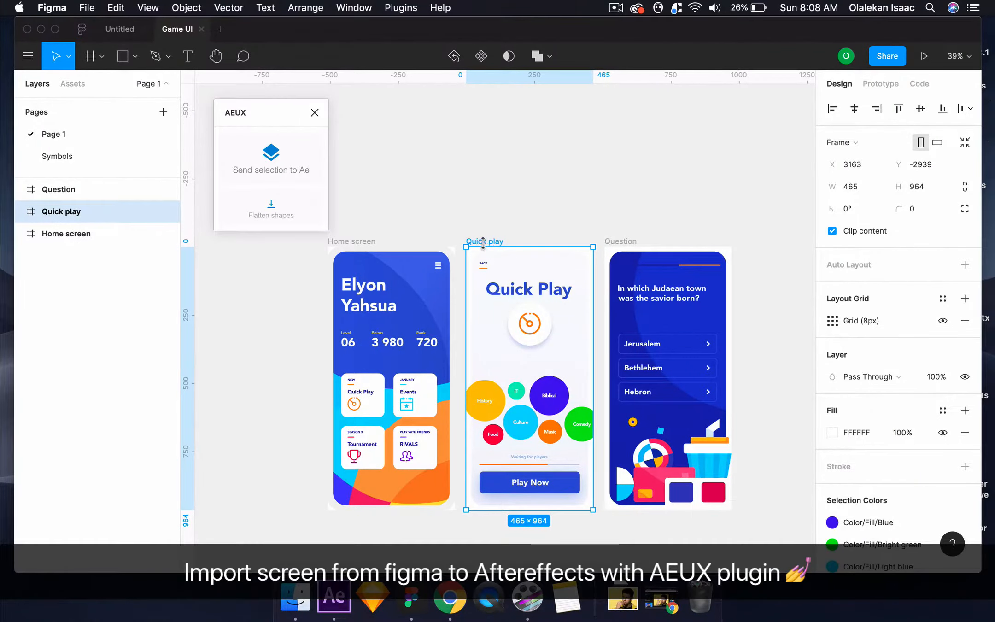
left_click(280, 163)
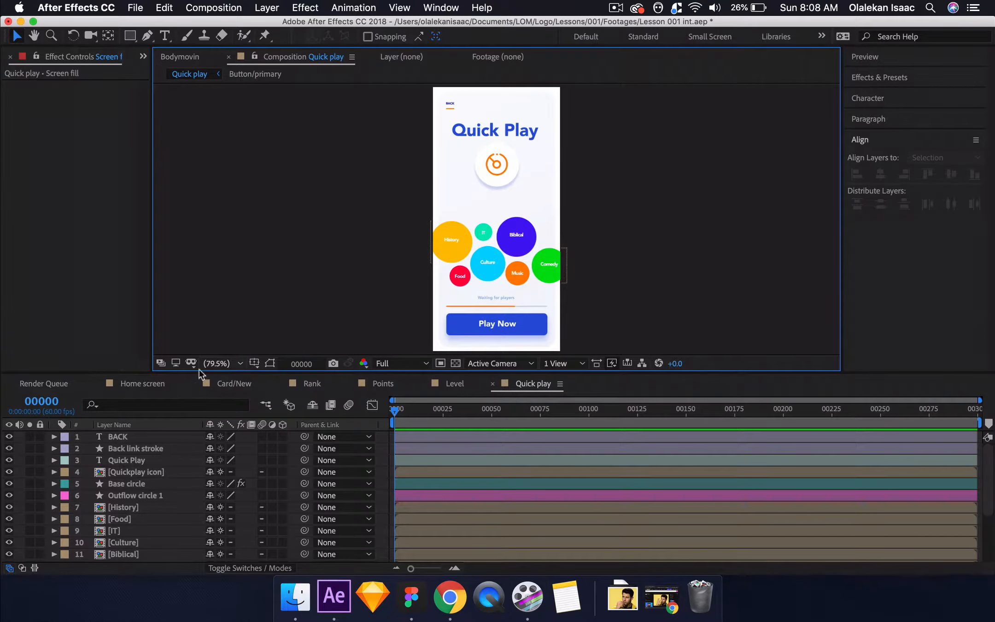
- Close the Card/New, Rank, Points and Level composition timelines and return to the Home screen composition
left_click(196, 384)
left_click(196, 383)
left_click(196, 384)
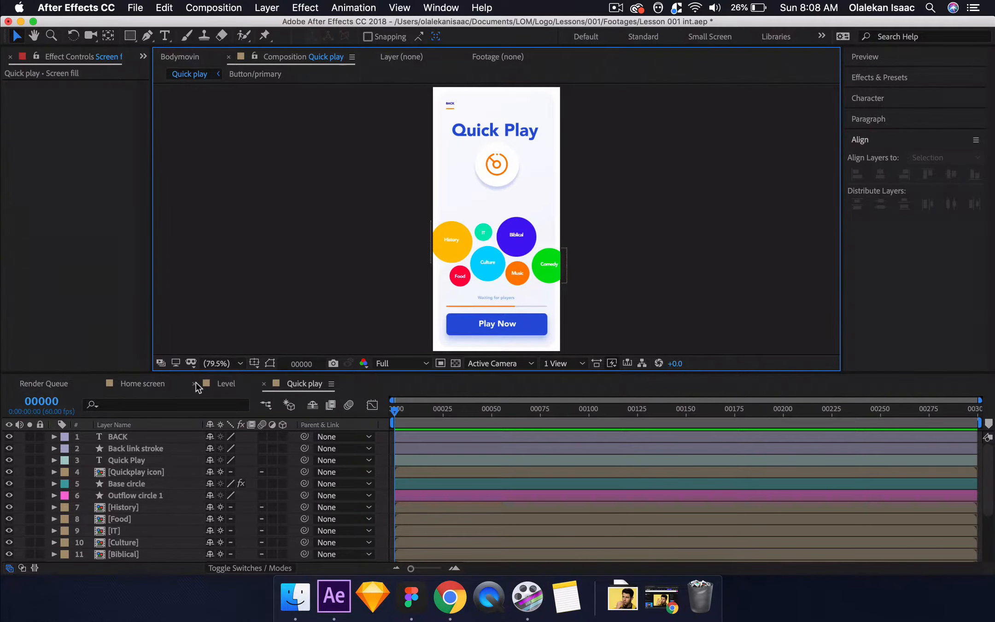
left_click(196, 383)
left_click(162, 385)
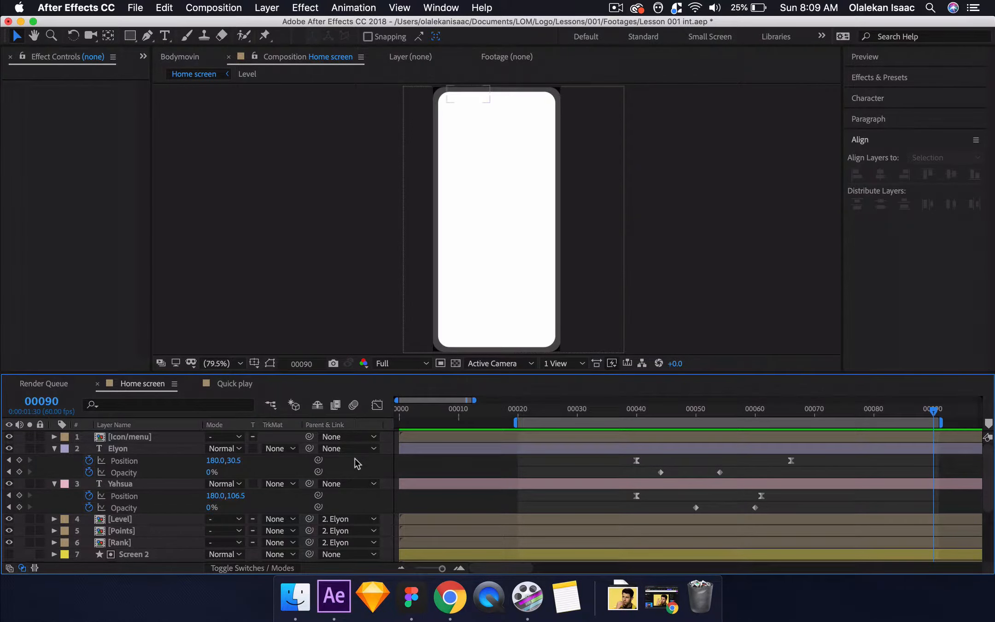
- Collapse the Home screen layer properties and give layers 1 to 12, Icon/menu through Colorful lines, a Blue label
key("u")
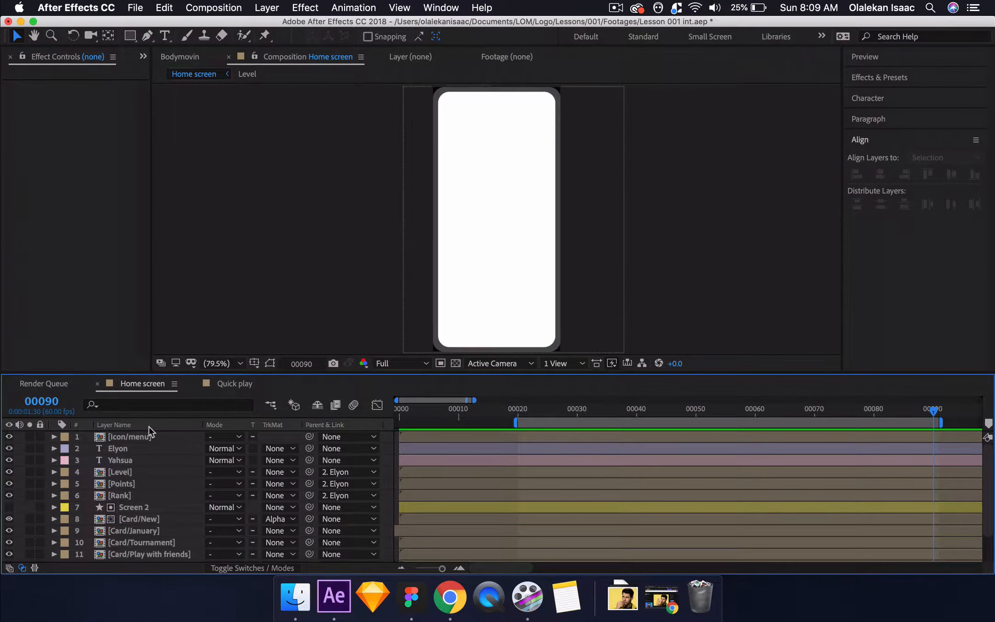
left_click(148, 437)
scroll(148, 475, "down", 3)
left_click(137, 528, "shift")
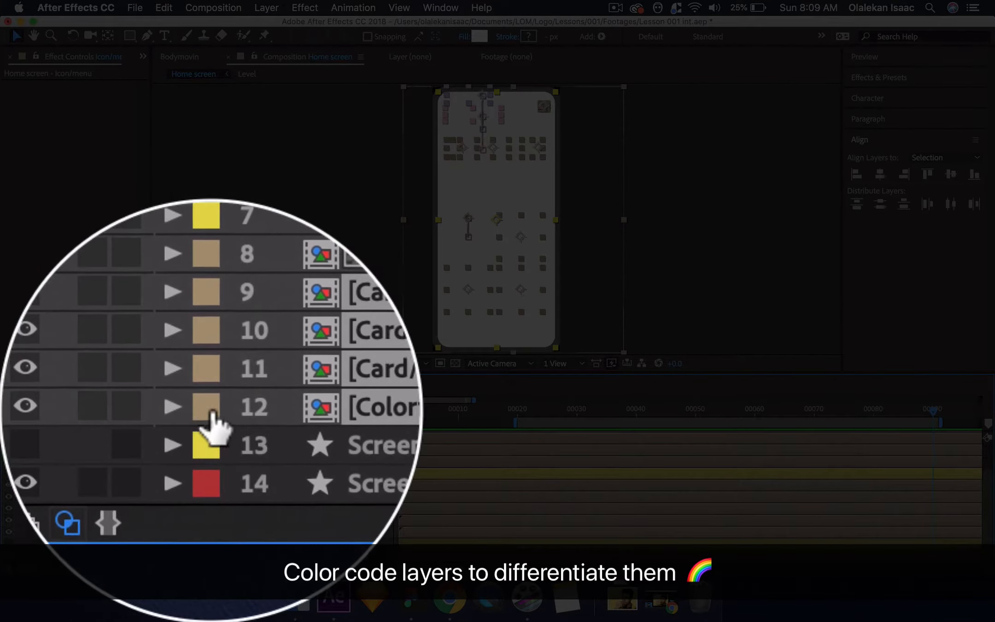
left_click(212, 413)
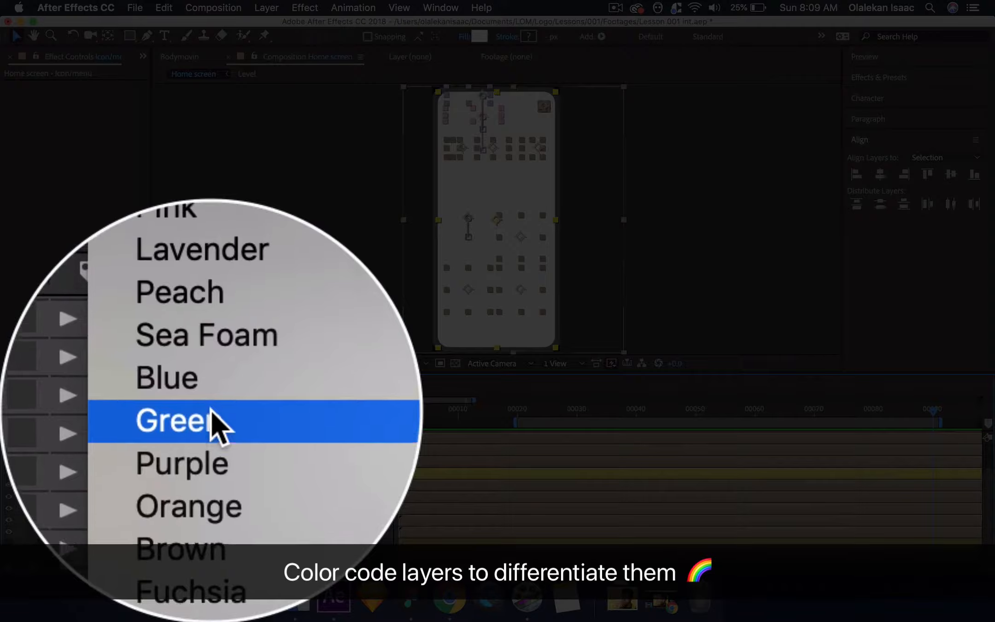
left_click(279, 413)
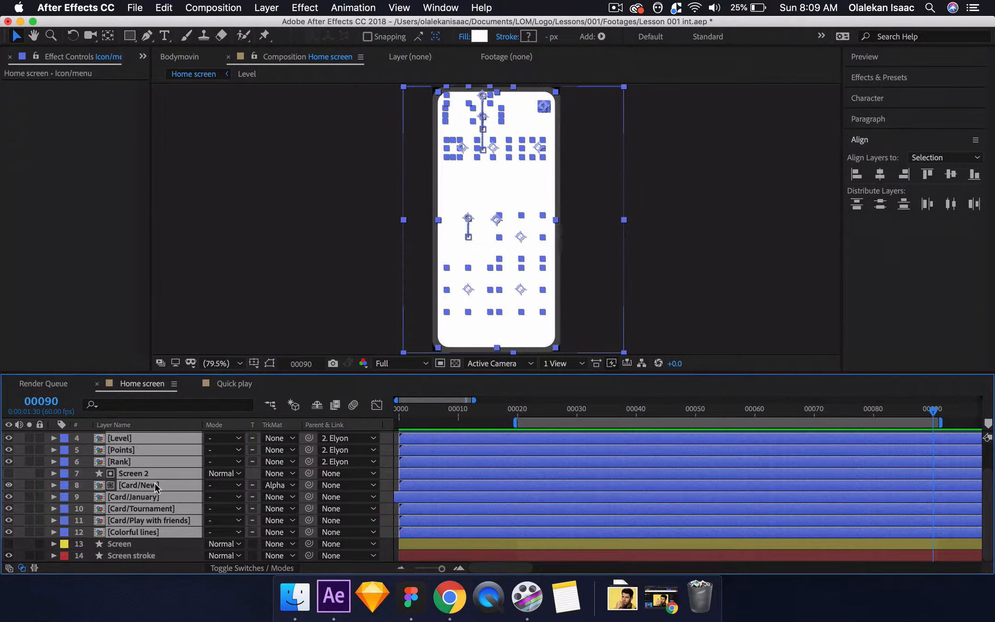
- Give all layers in the Quick play composition an Orange label
left_click(247, 387)
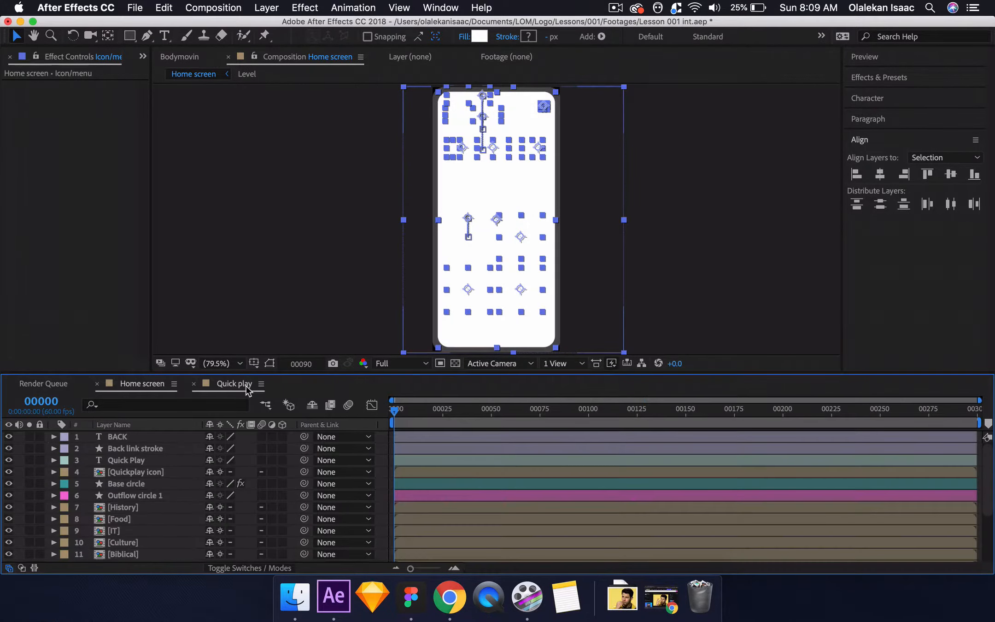
left_click(65, 438)
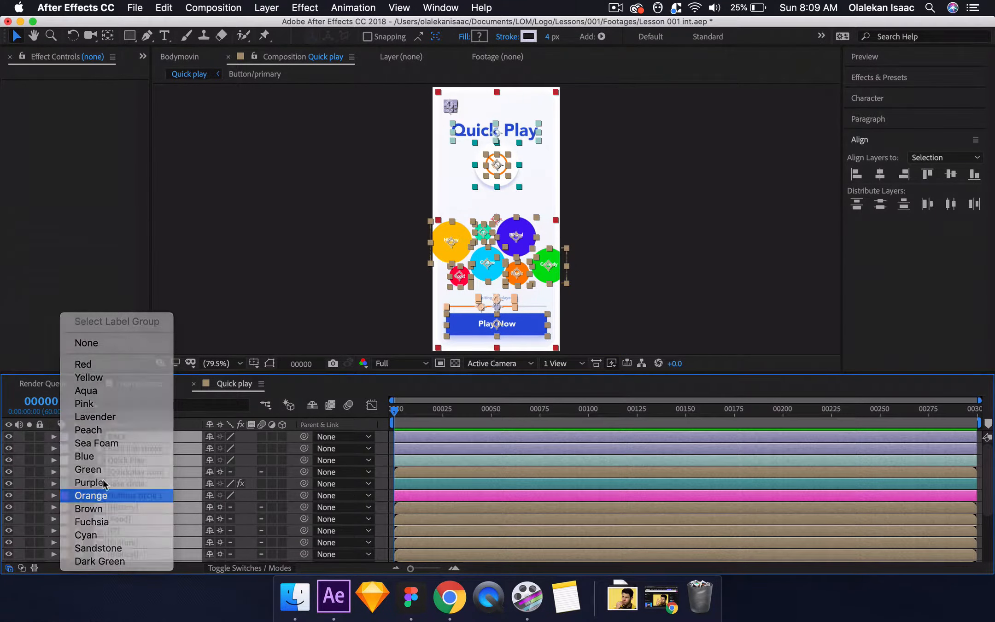
left_click(104, 495)
- In the Home screen composition, mark all blue-labelled layers except Card/New as shy and hide the shy layers
left_click(151, 382)
left_click(390, 487)
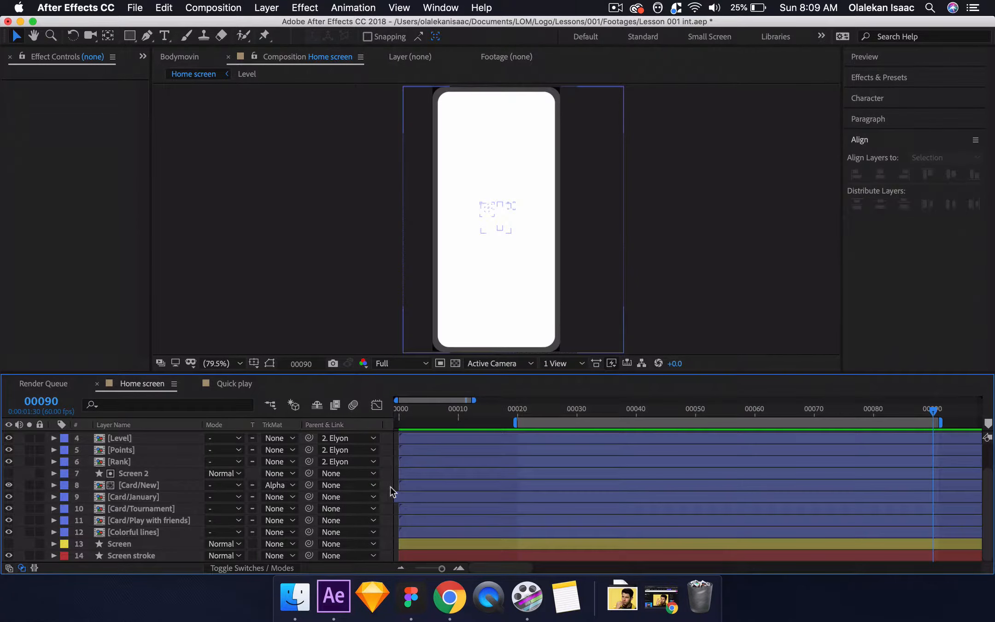
scroll(146, 518, "up", 3)
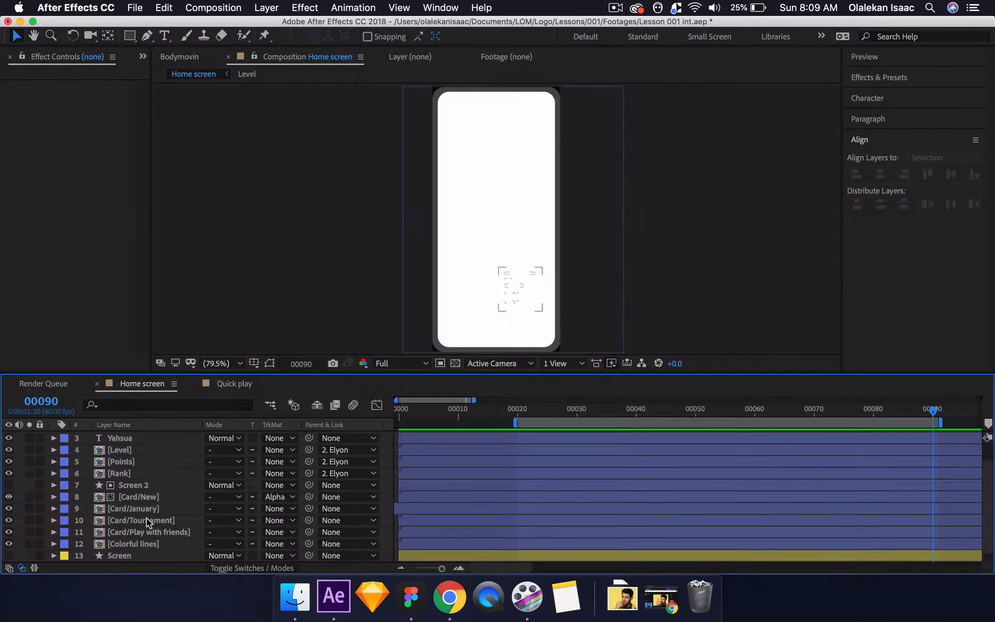
scroll(192, 504, "down", 3)
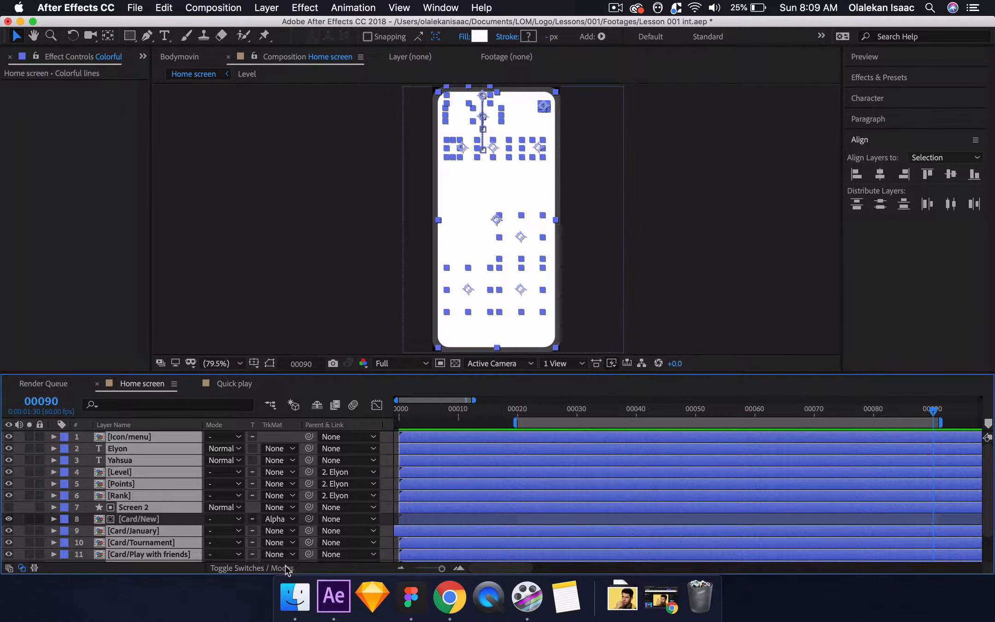
left_click(285, 568)
left_click(209, 484)
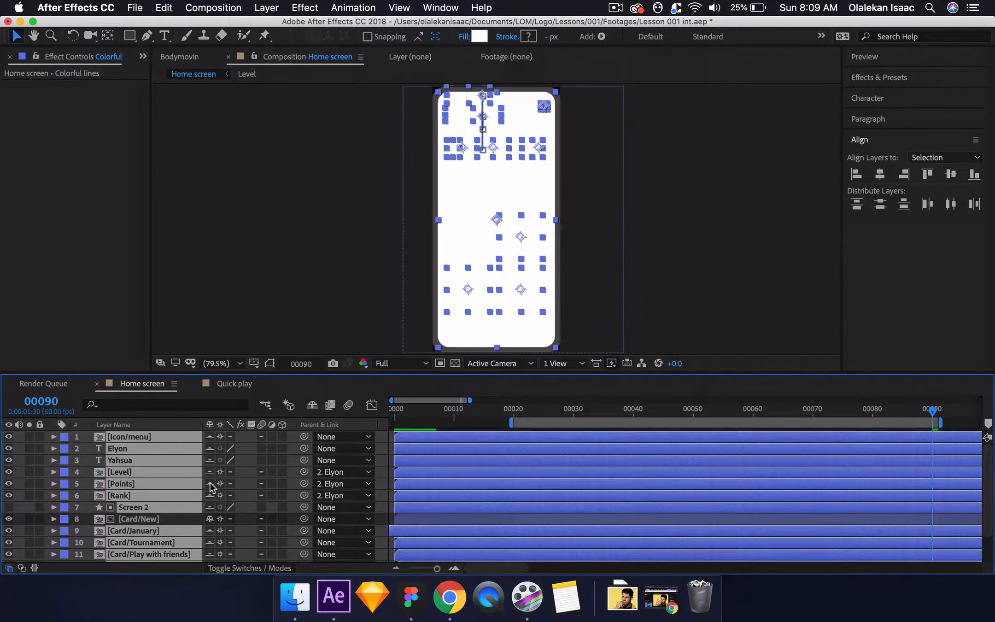
left_click(310, 406)
- Preview the Home screen animation from the start of the work area at frame 20
key("shift+Home")
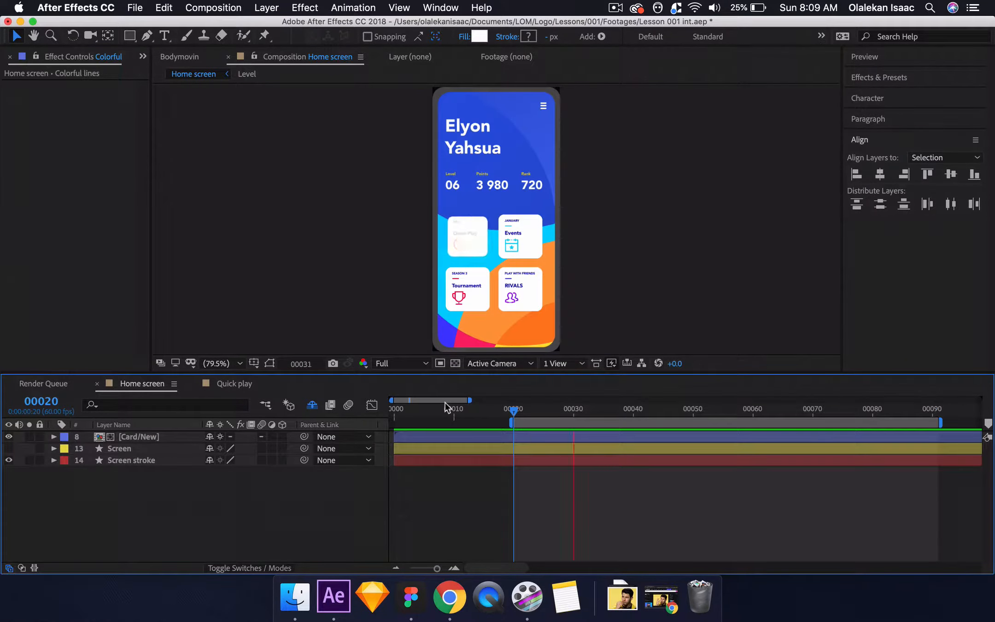
key("space")
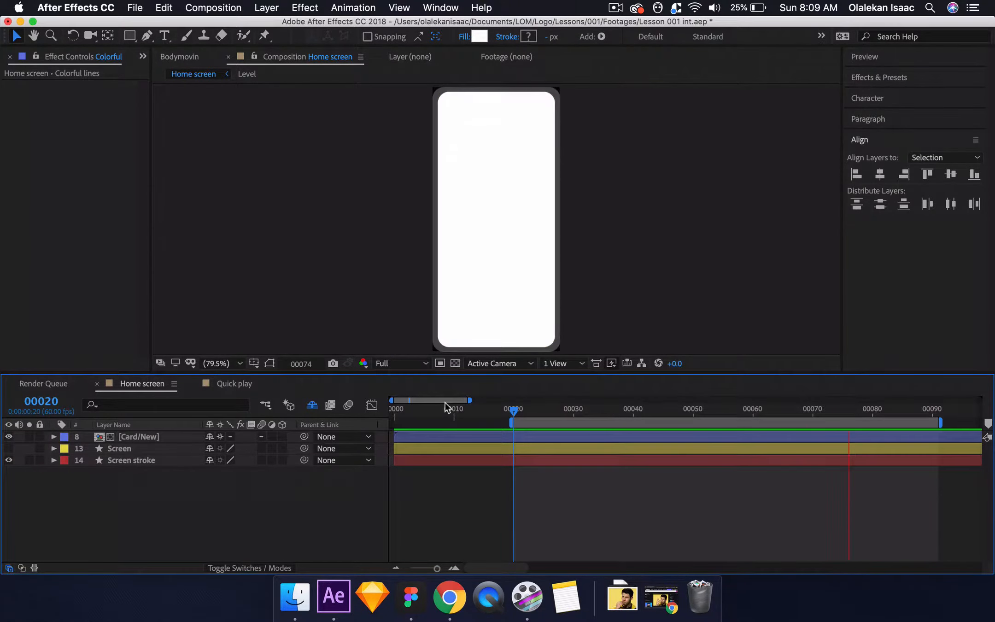
key("space")
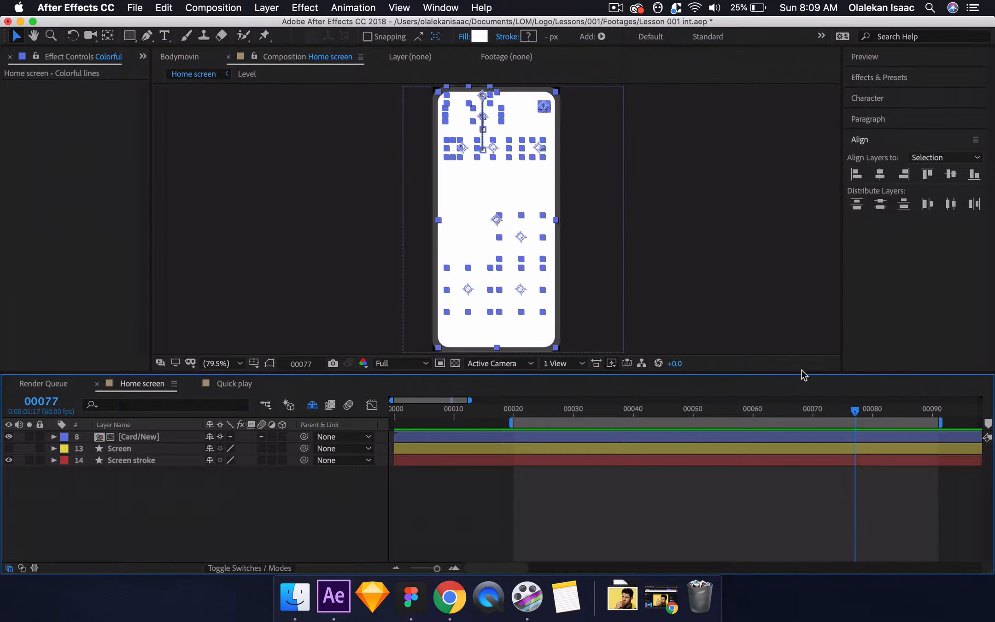
- Copy all Quick play layers into the Home screen composition and shift them to start at frame 50
left_click(694, 413)
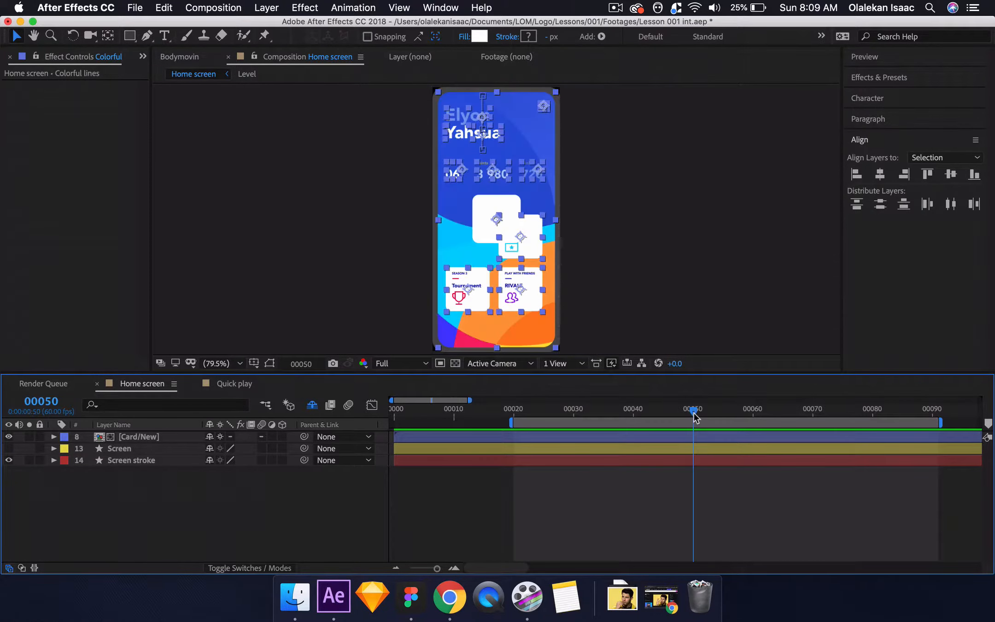
left_click(219, 383)
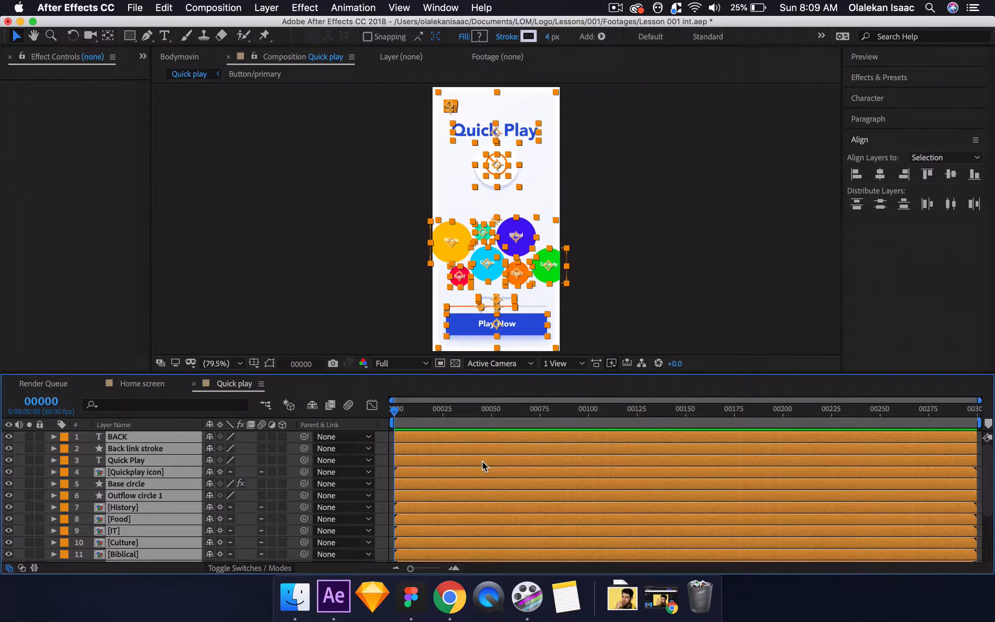
left_click(137, 384)
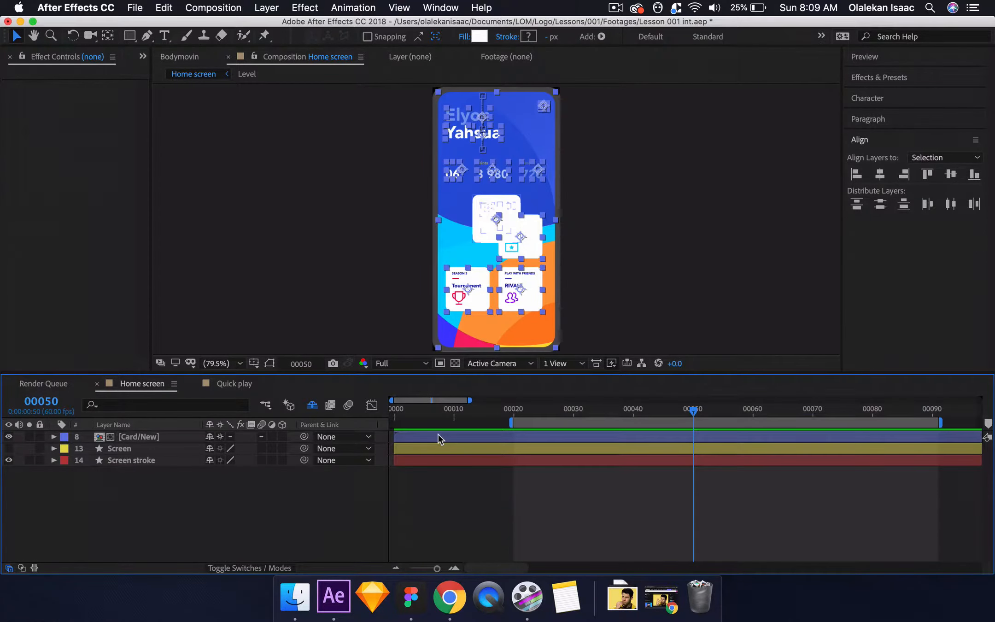
key("super+v")
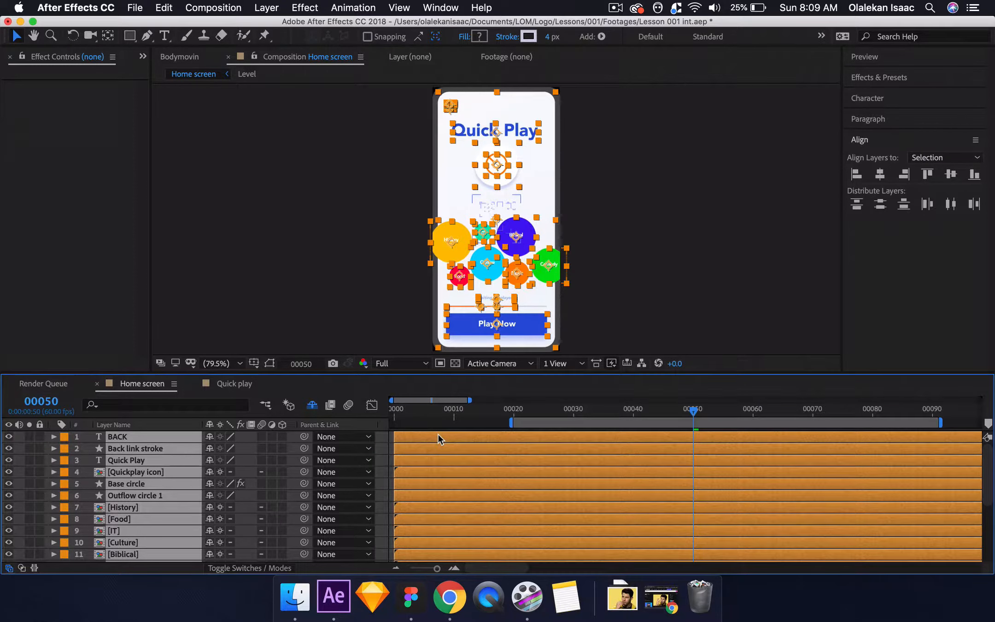
left_click_drag(438, 434, 738, 444)
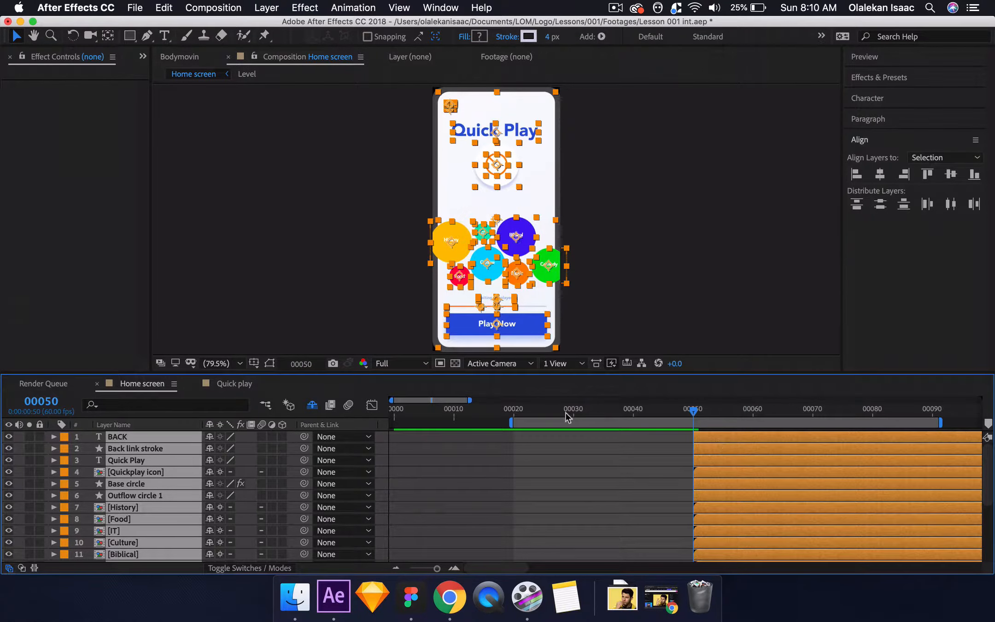
left_click_drag(518, 417, 694, 457)
left_click(387, 461)
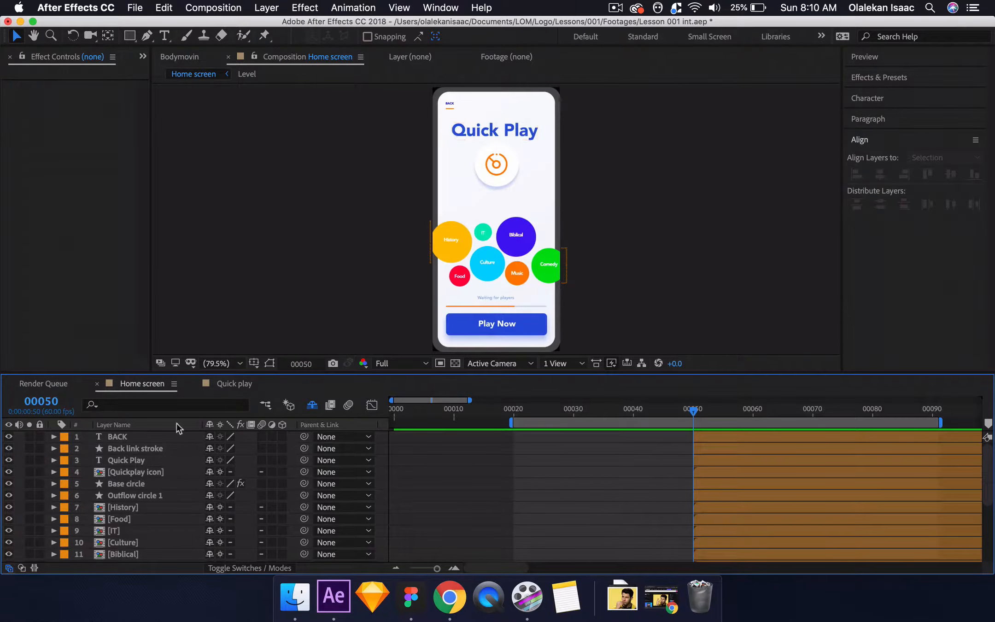
- Pre-compose the BACK text and Back link stroke layers into a new composition named "Back link"
left_click(164, 438)
left_click(157, 447, "shift")
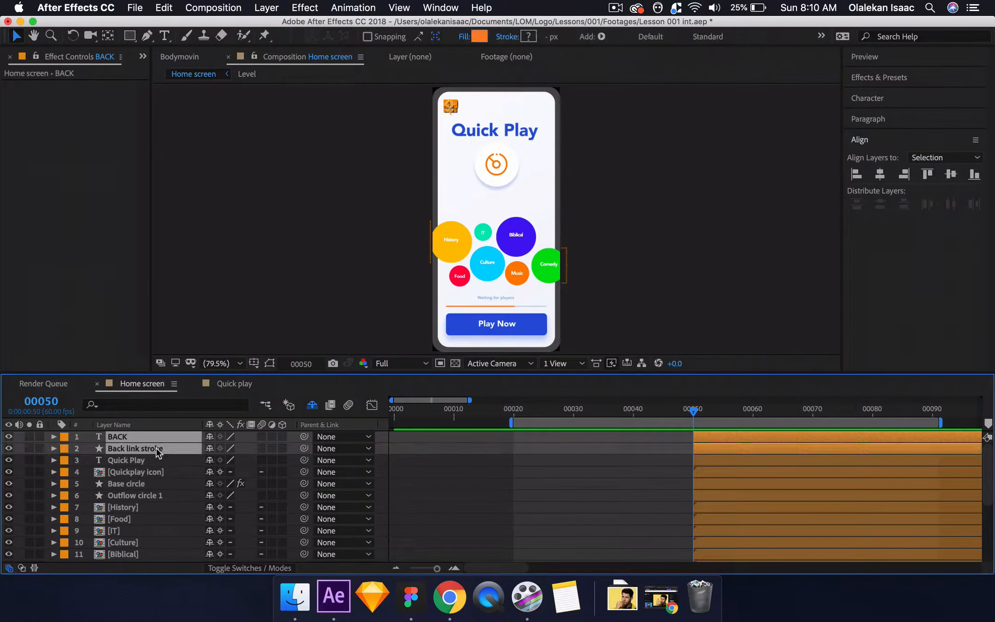
right_click(156, 448)
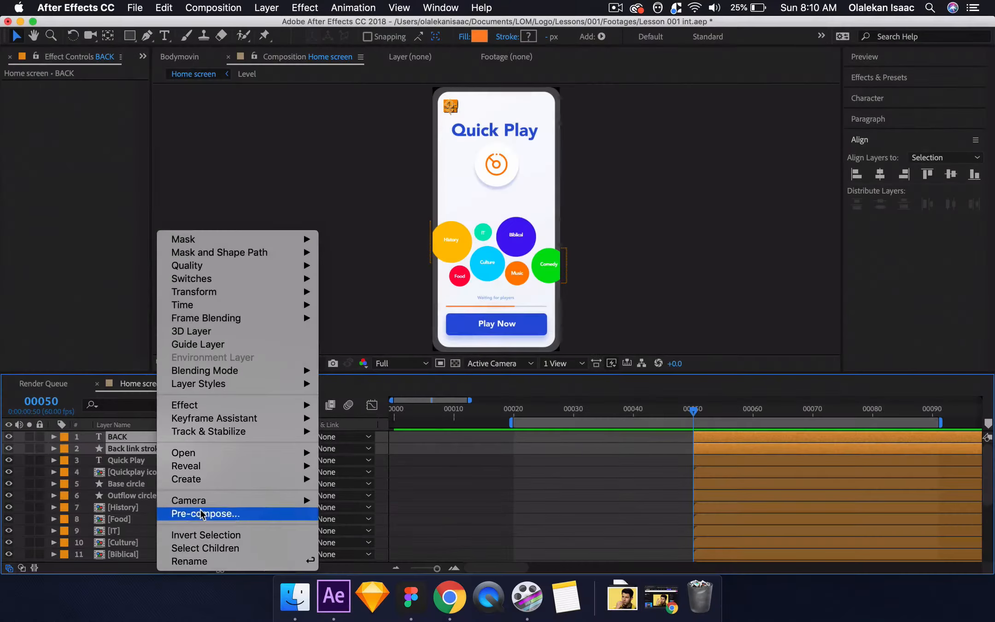
left_click(203, 511)
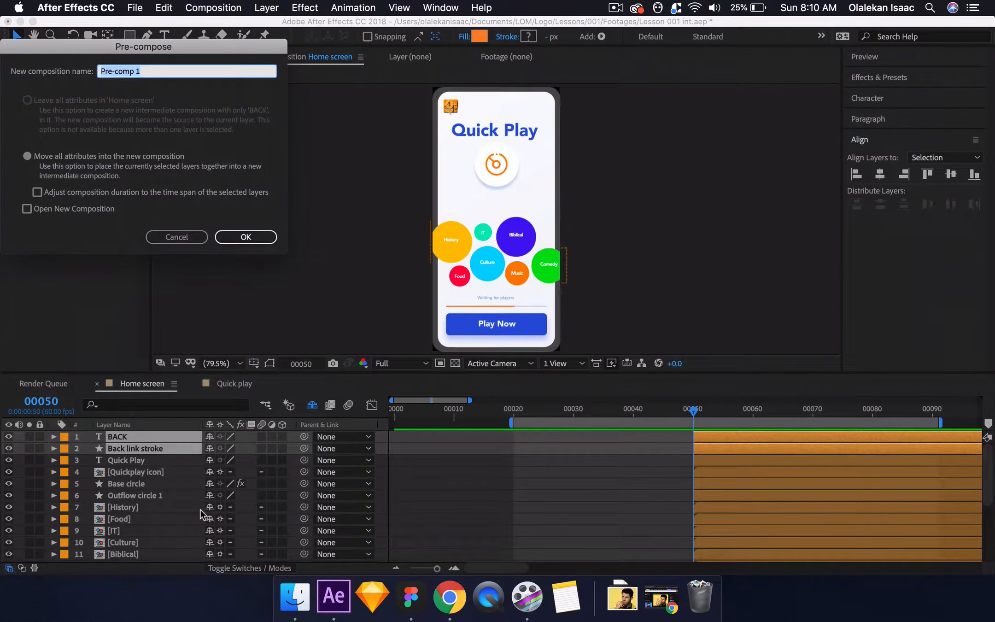
type("Bac")
type("k")
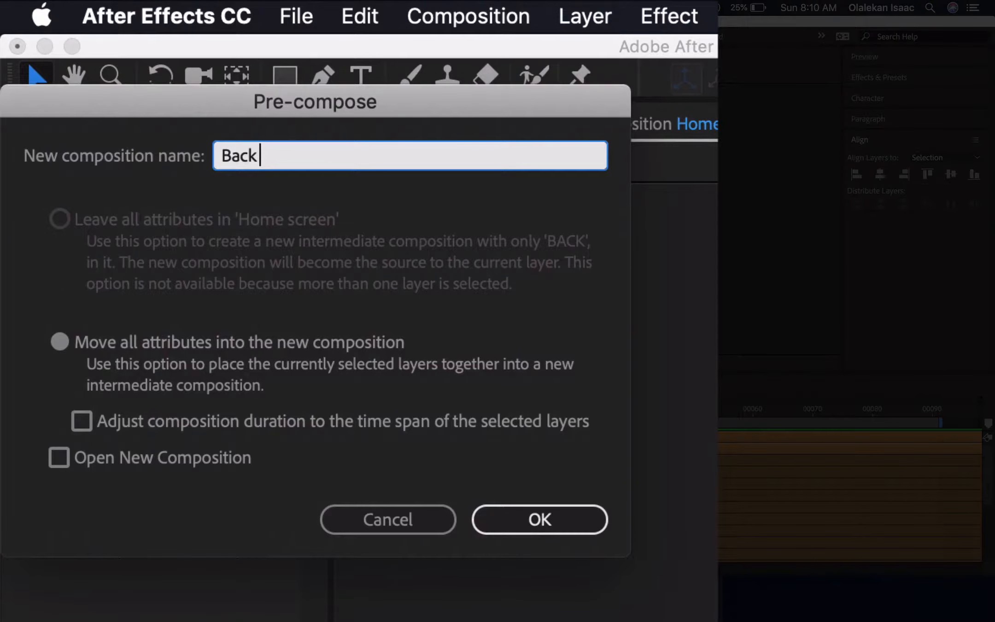
type(" link")
key("Return")
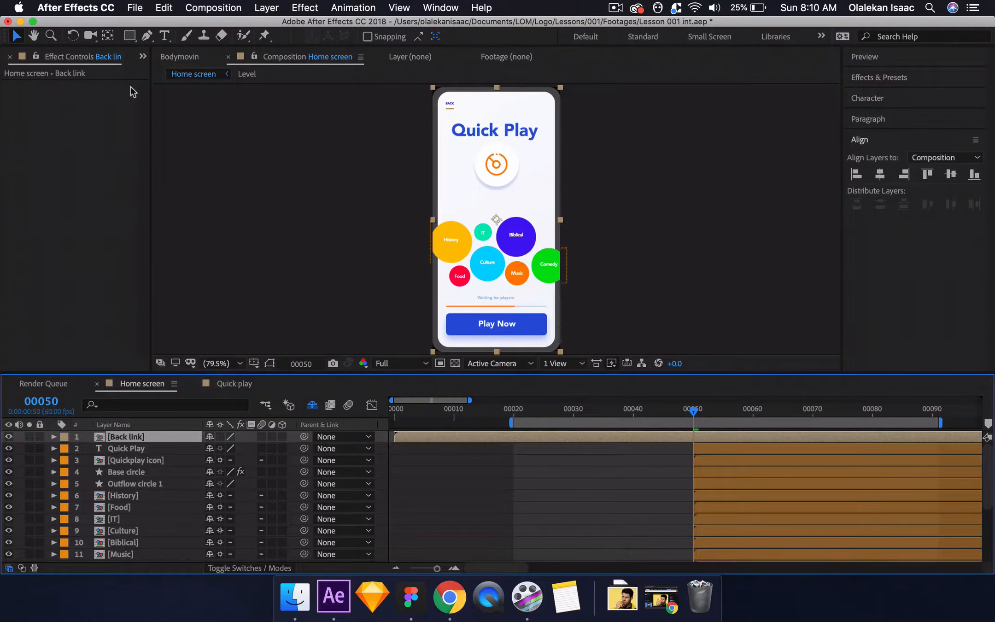
- Draw a rectangular mask on the Back link layer closely around the BACK text and its underline
left_click(129, 35)
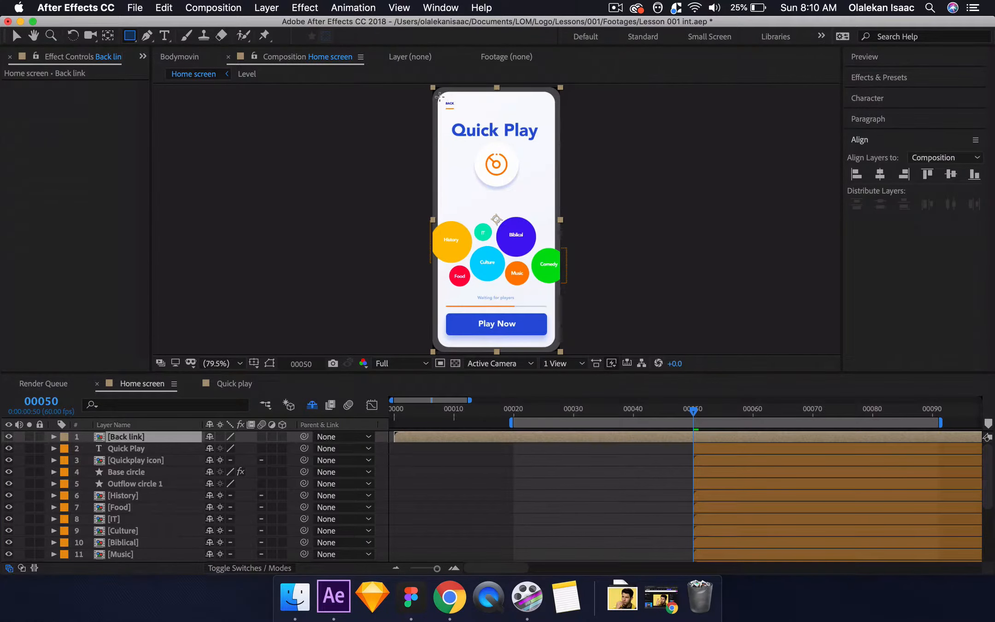
left_click_drag(439, 96, 460, 113)
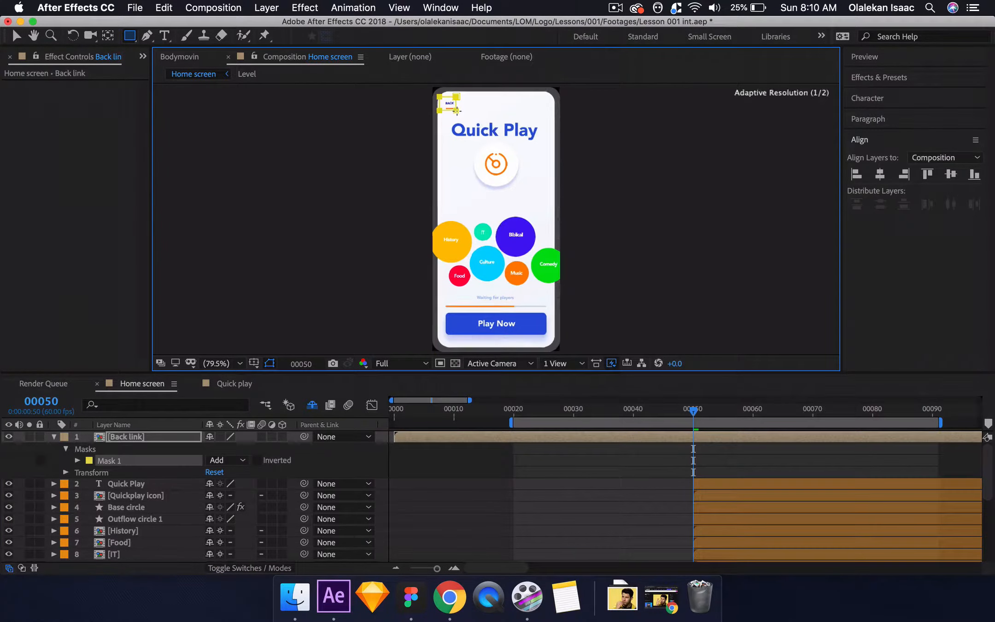
left_click(348, 464)
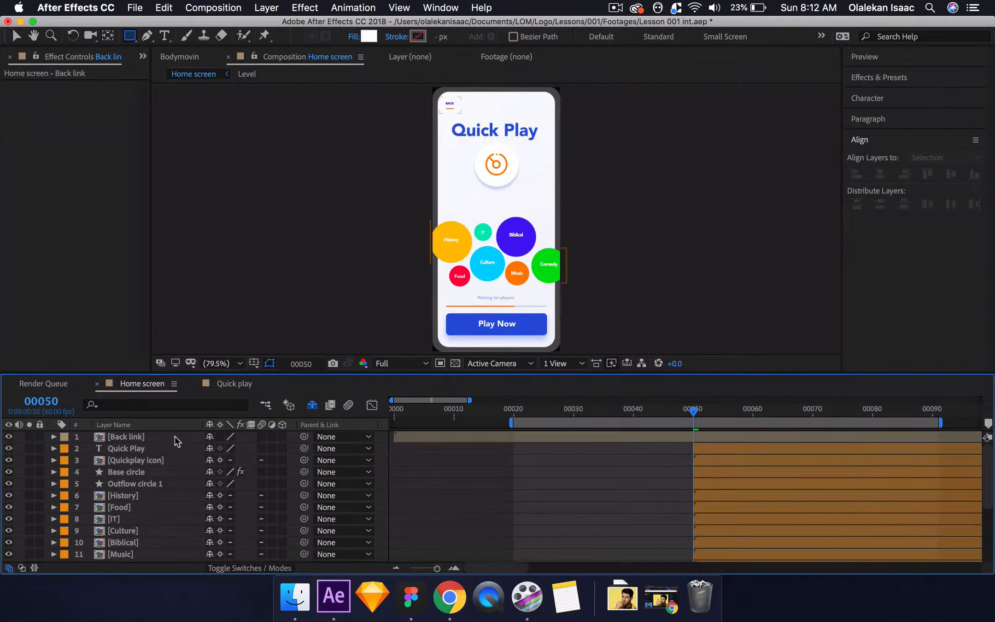
- Trim the start of the Back link layer to frame 50 and add an opacity keyframe there
left_click(175, 437)
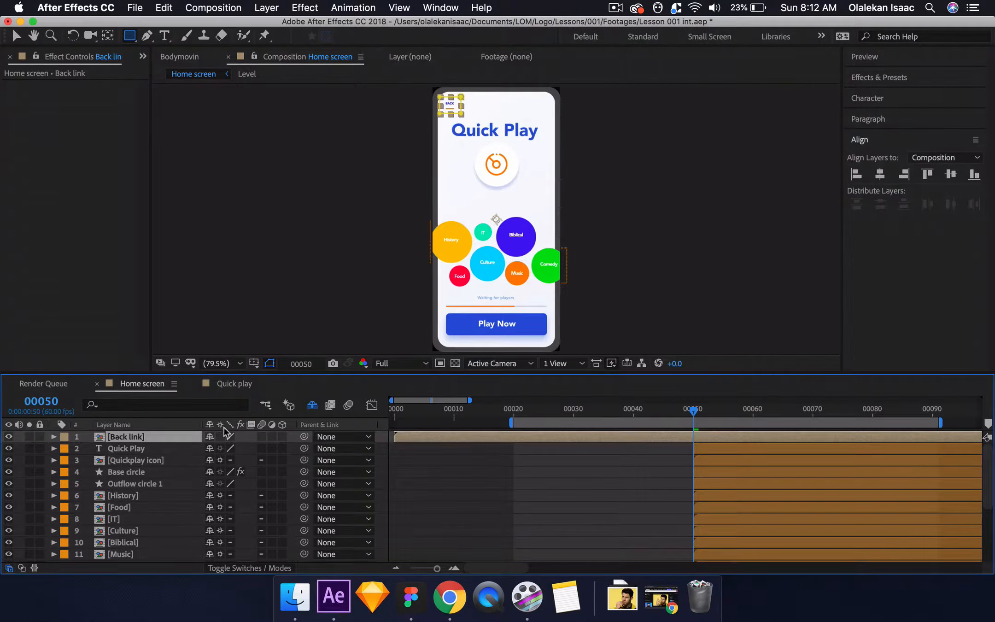
key("t")
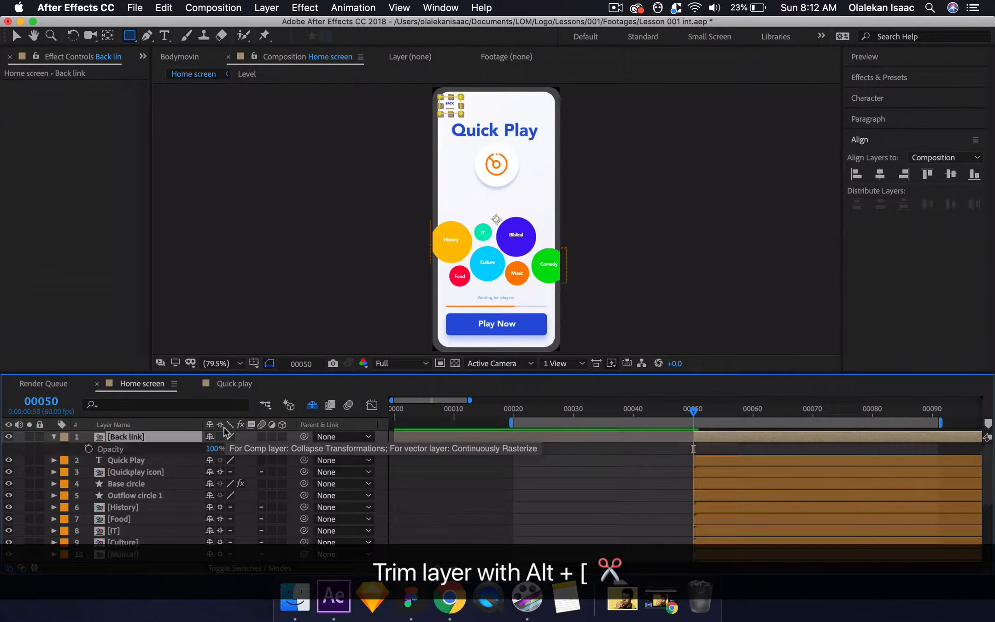
left_click(89, 448)
- Keyframe the Back link layer's opacity to 0% at frame 50 and 100% at frame 60
left_click(45, 403)
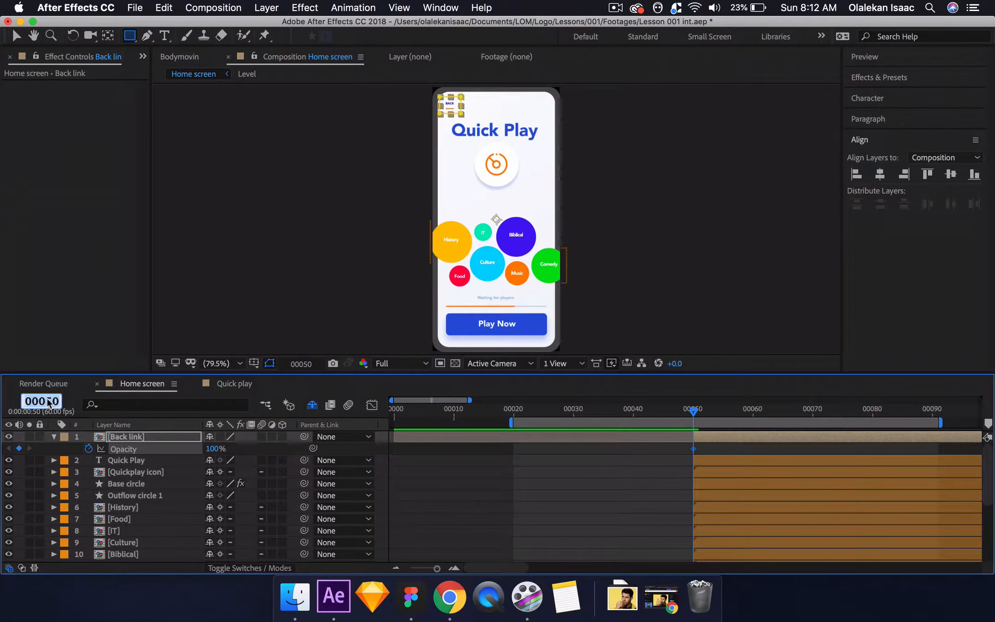
type("60")
key("Return")
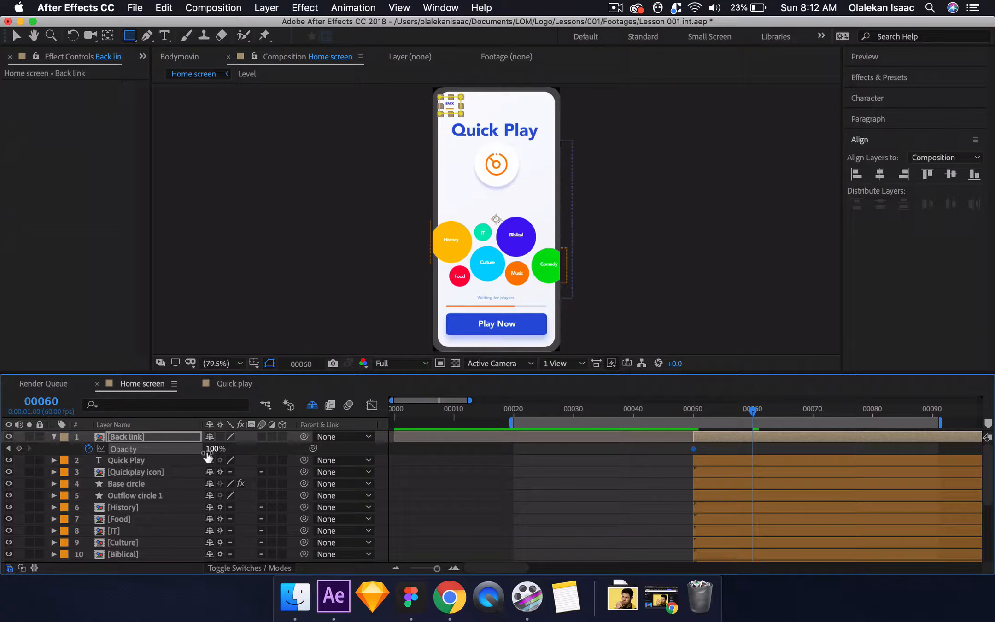
key("j")
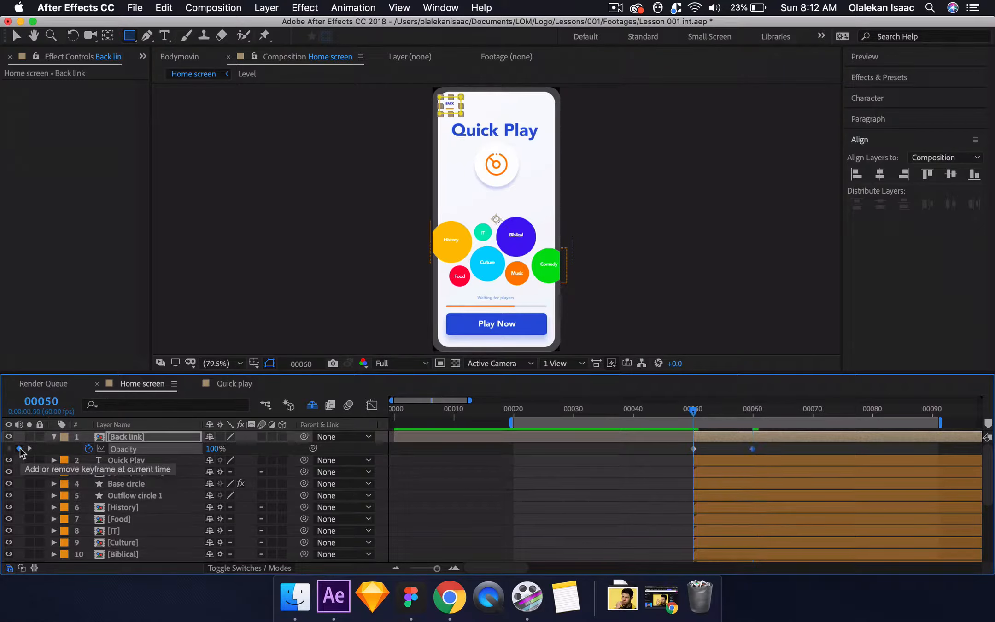
left_click(213, 449)
type("0")
key("Return")
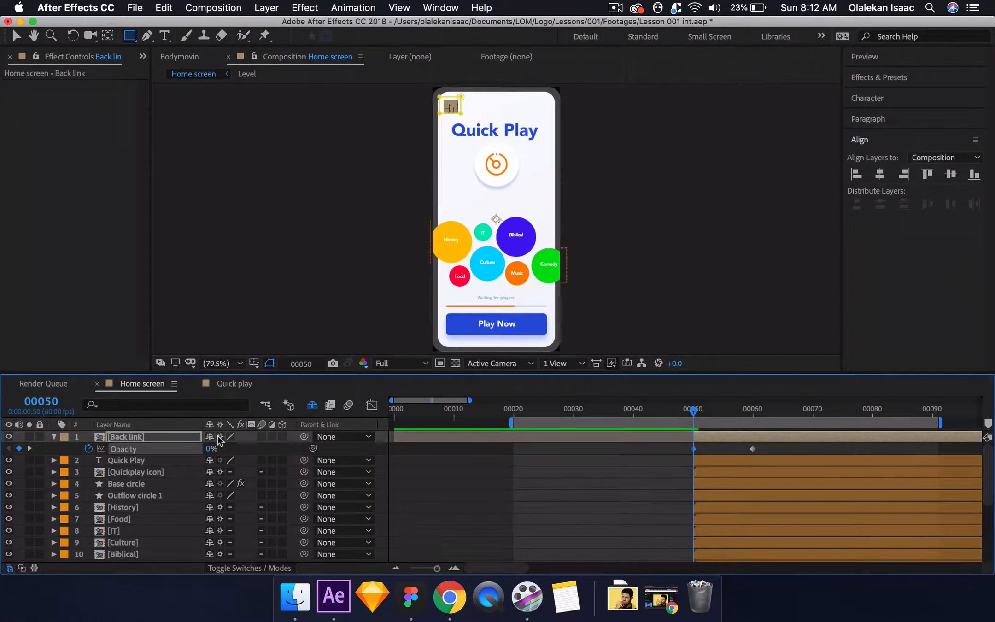
- Preview the Back link fade-in and set the work area to start at frame 50
key("space")
key("space")
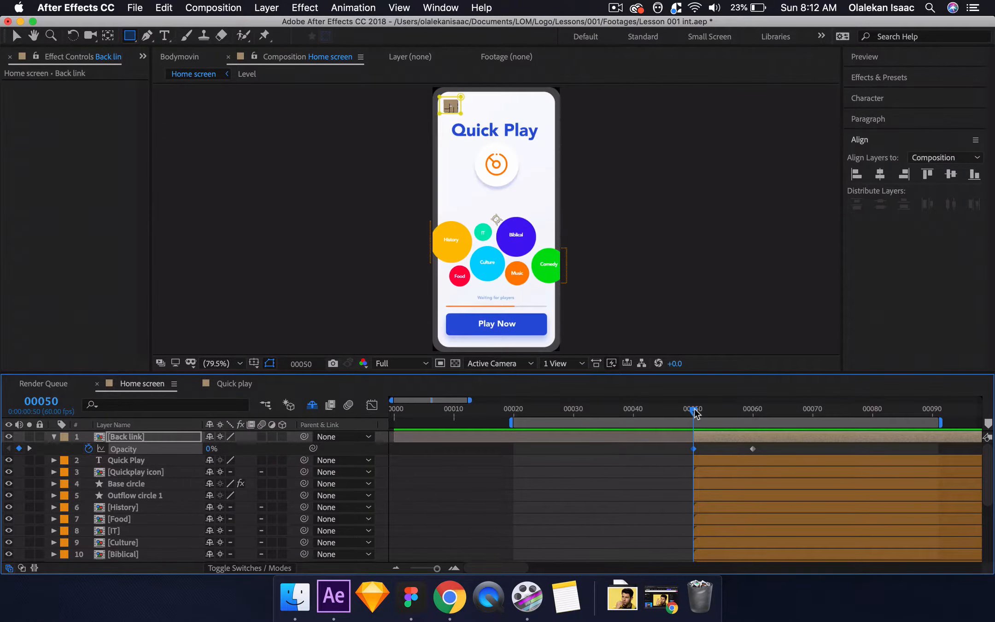
key("b")
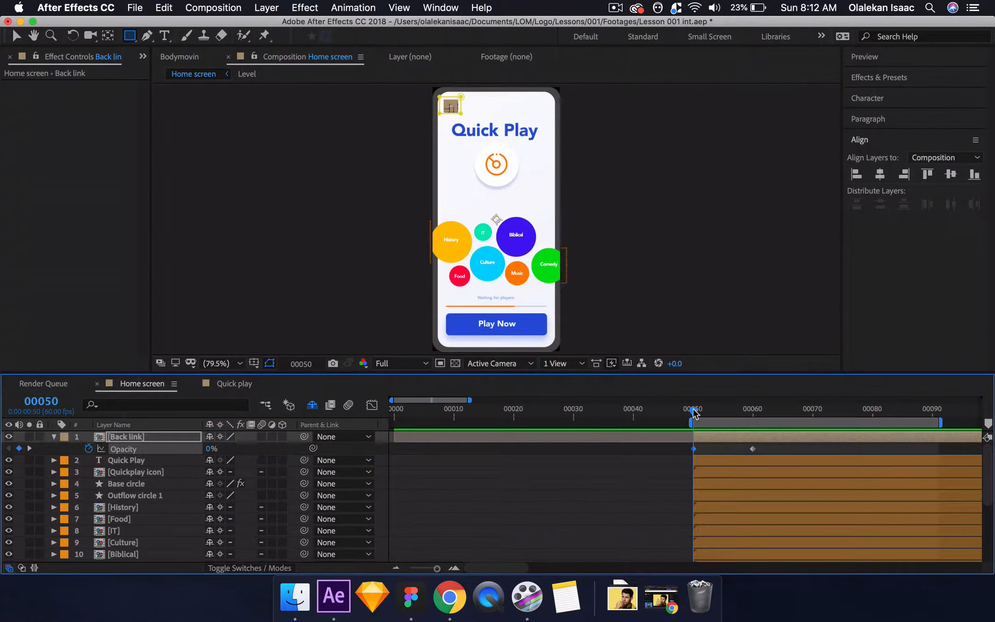
- Add position keyframes to the Quick Play text layer at frames 50 and 60
left_click(156, 460)
key("p")
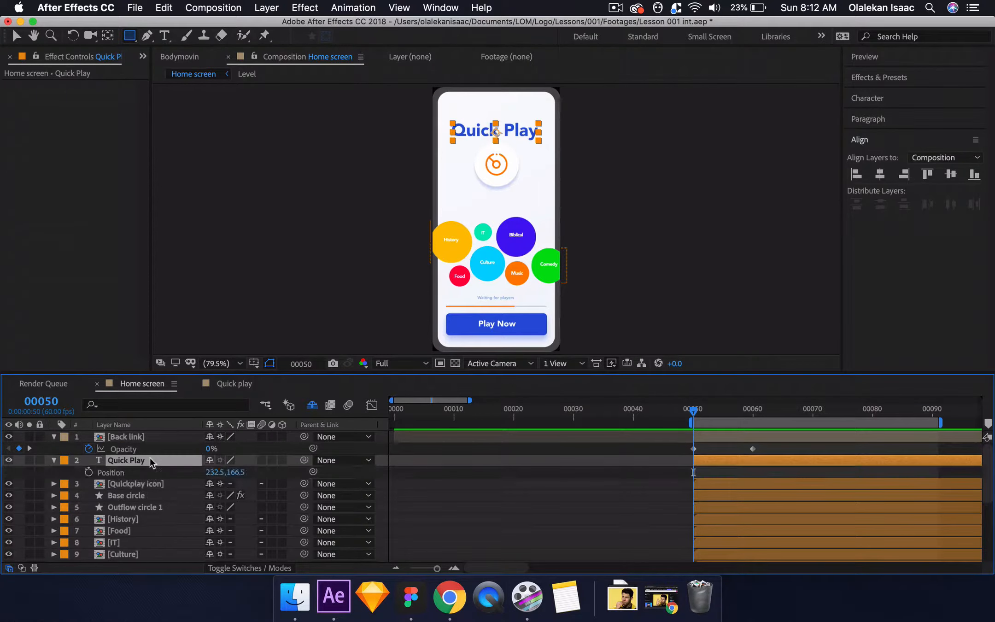
left_click(89, 472)
key("comma")
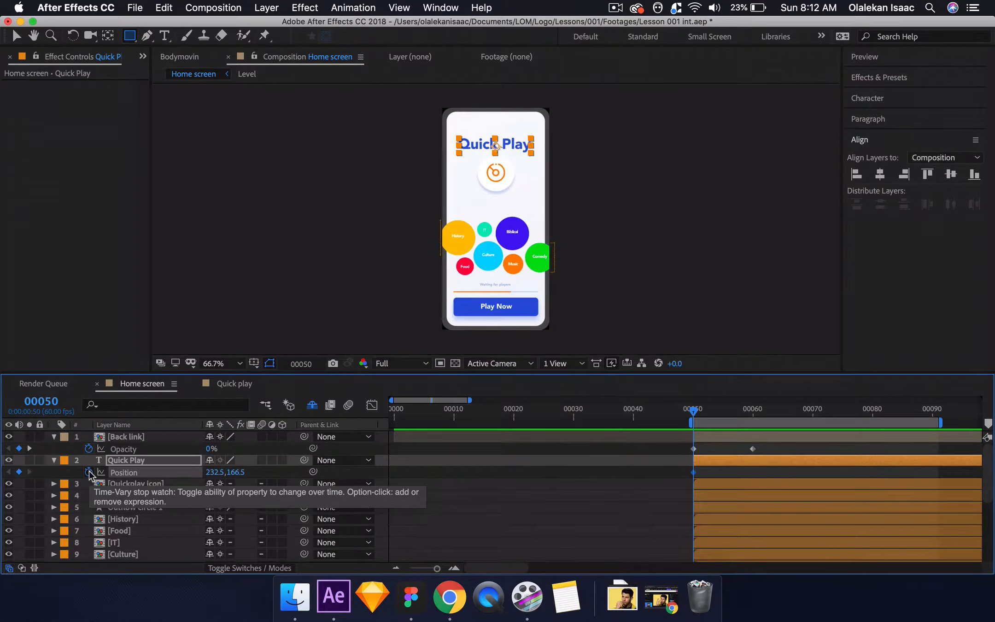
key("shift+Page_Down")
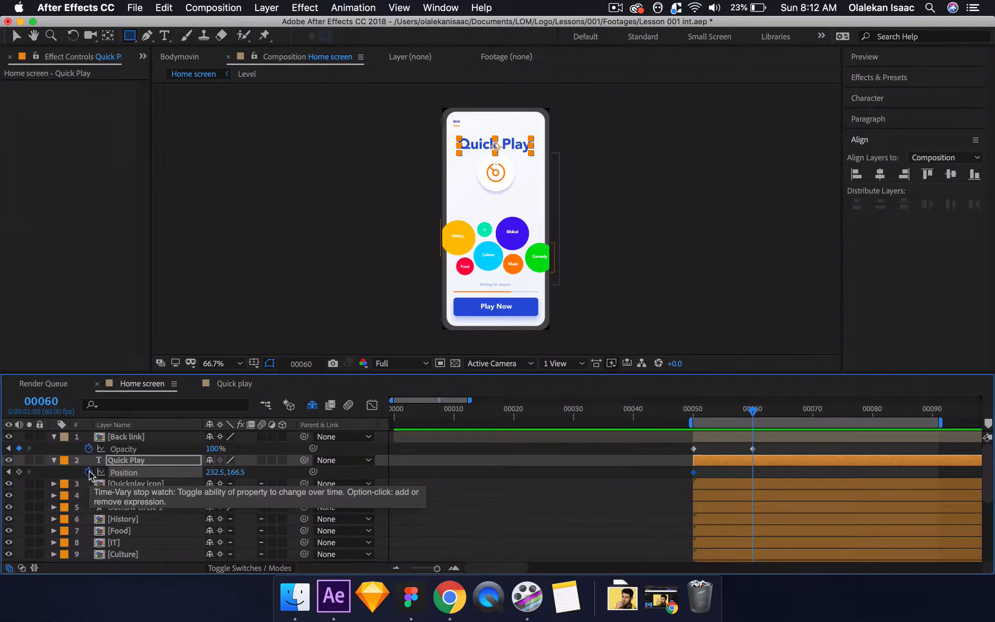
left_click(229, 365)
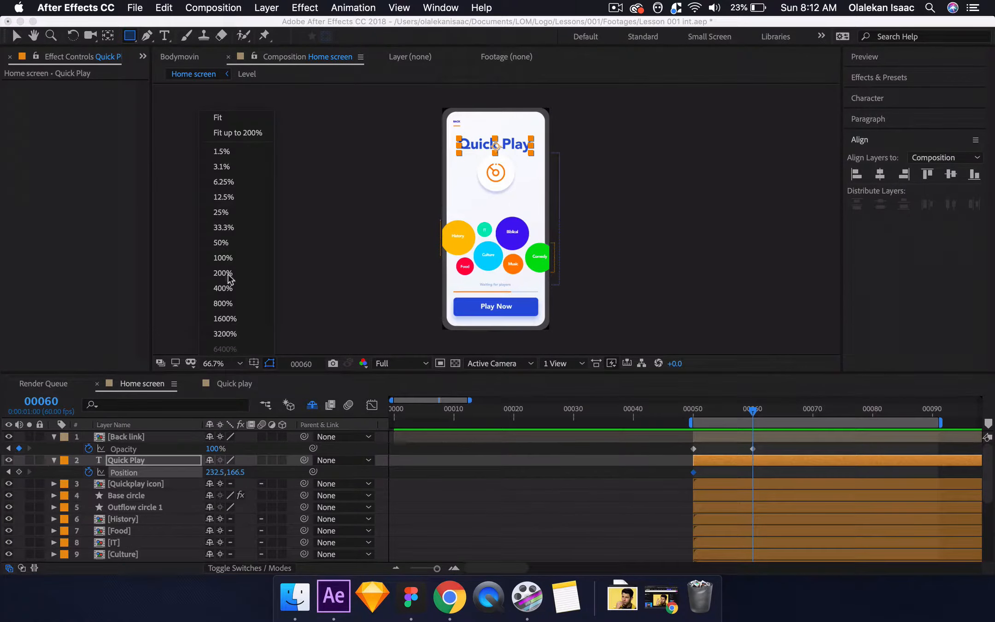
left_click(217, 119)
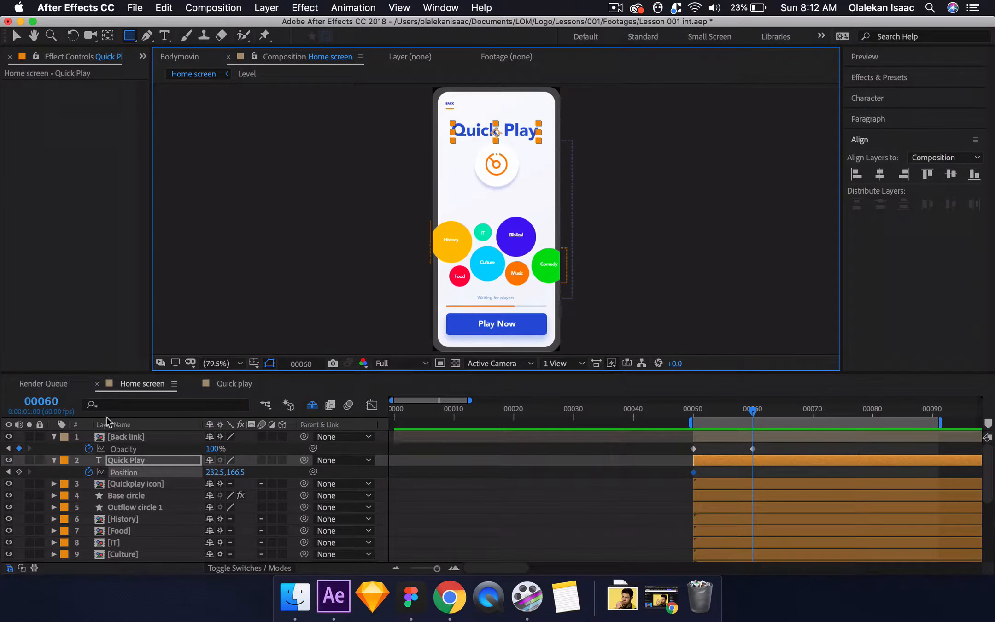
left_click(19, 471)
key("j")
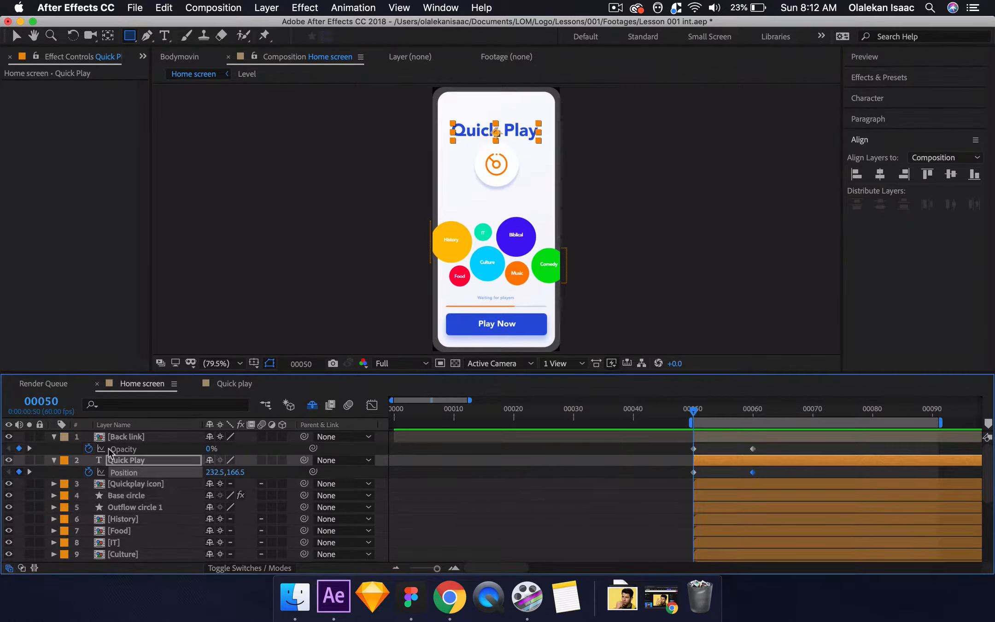
- Set the Quick Play text's Y position to 130.5 at frame 50 and preview the movement
left_click(249, 471)
left_click_drag(239, 471, 230, 460)
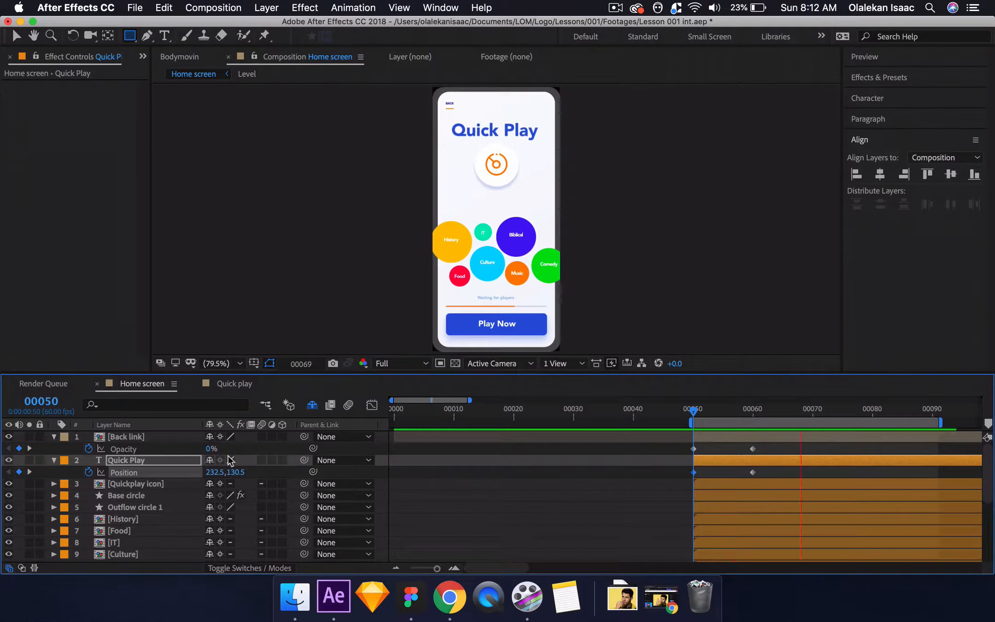
key("space")
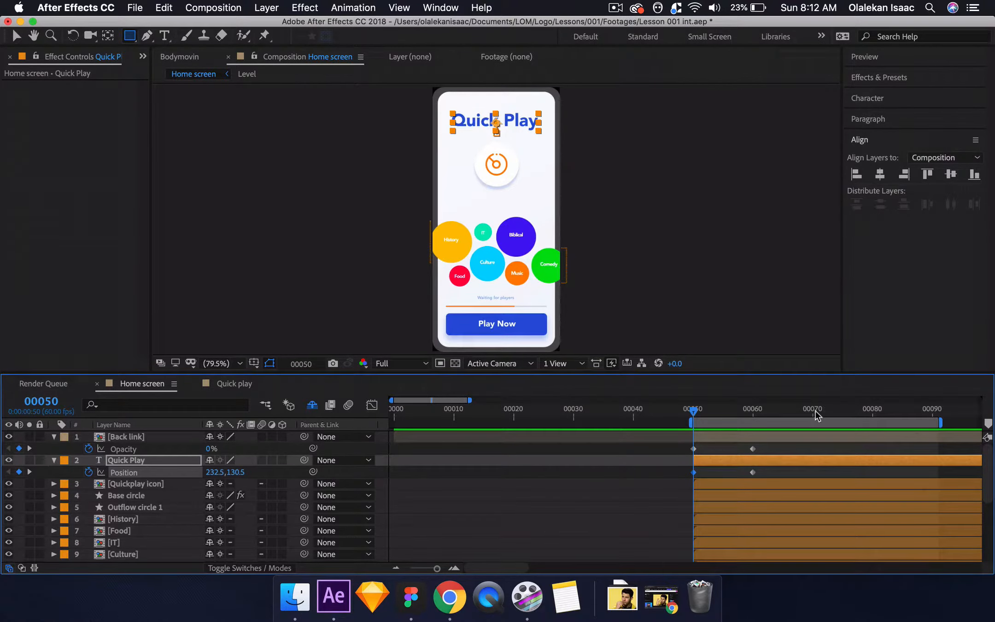
- Move the Quick Play text's second position keyframe to frame 70
left_click(814, 412)
left_click_drag(754, 472, 812, 475)
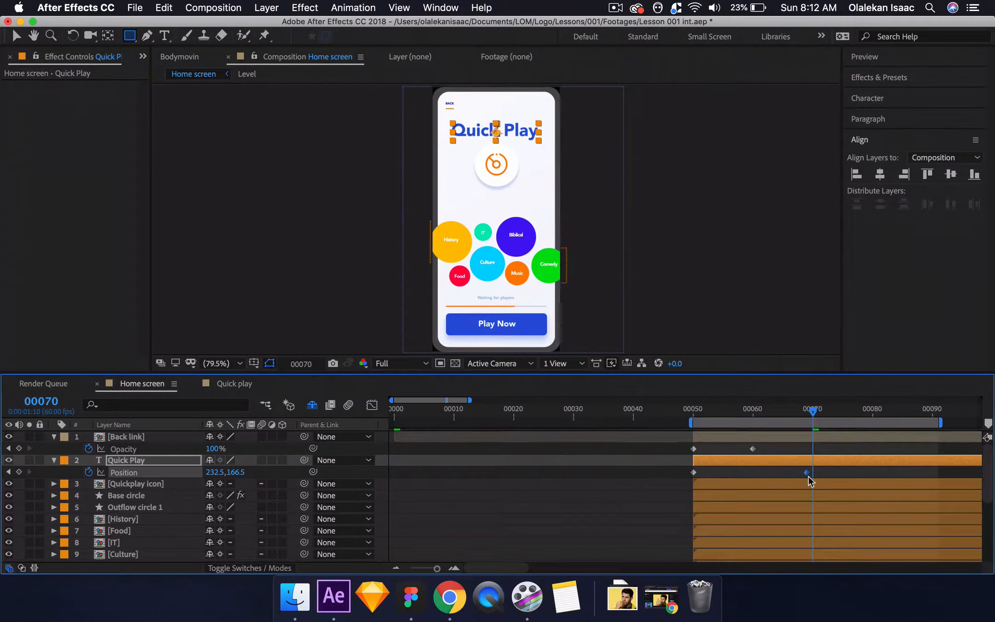
left_click(847, 482)
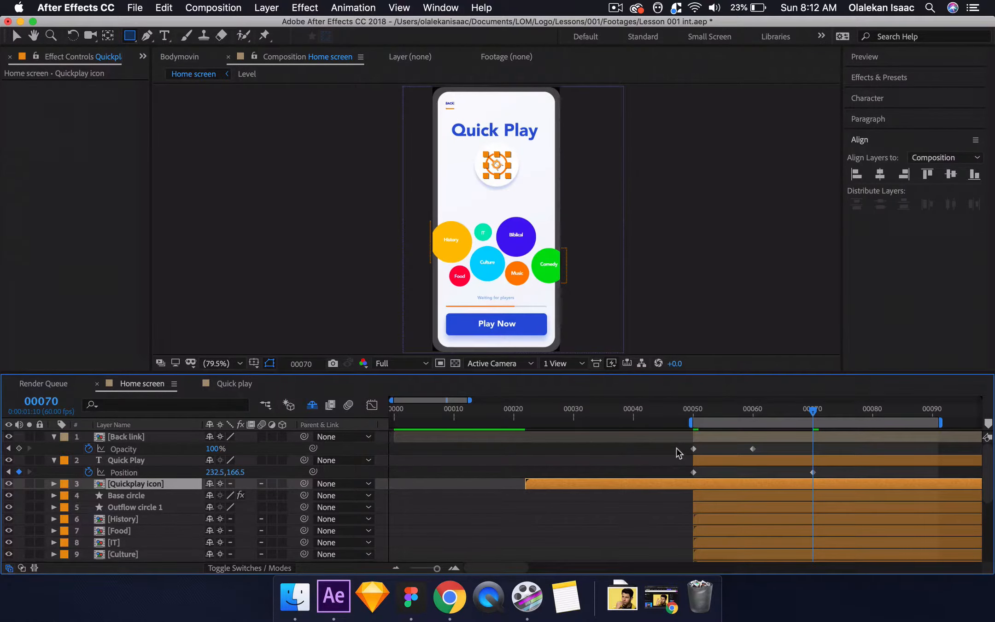
- Apply Easy Ease to the Back link opacity and Quick Play position keyframes and preview the animation
left_click_drag(680, 450, 843, 472)
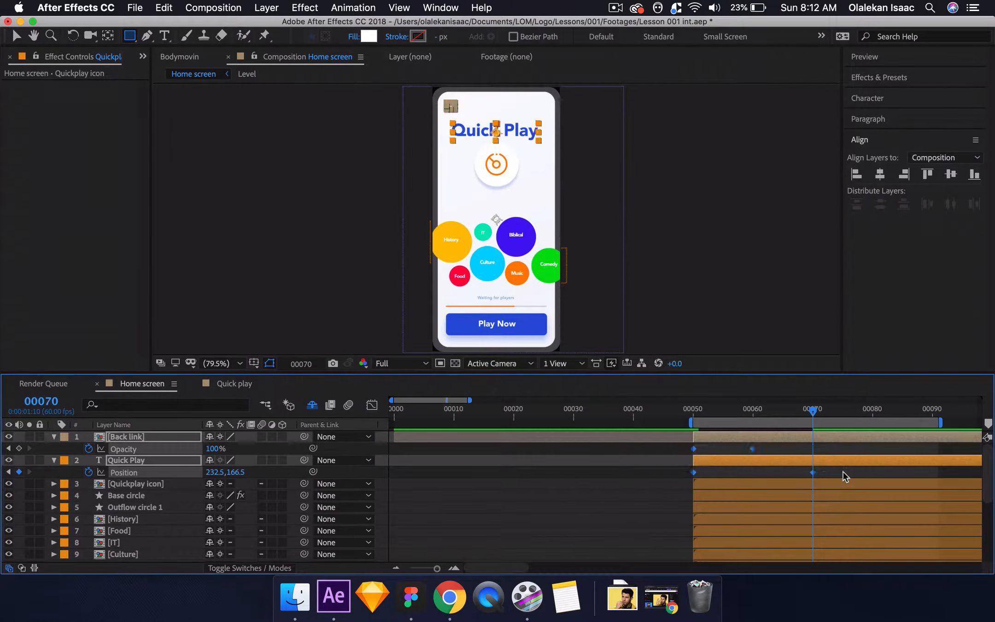
key("F9")
key("space")
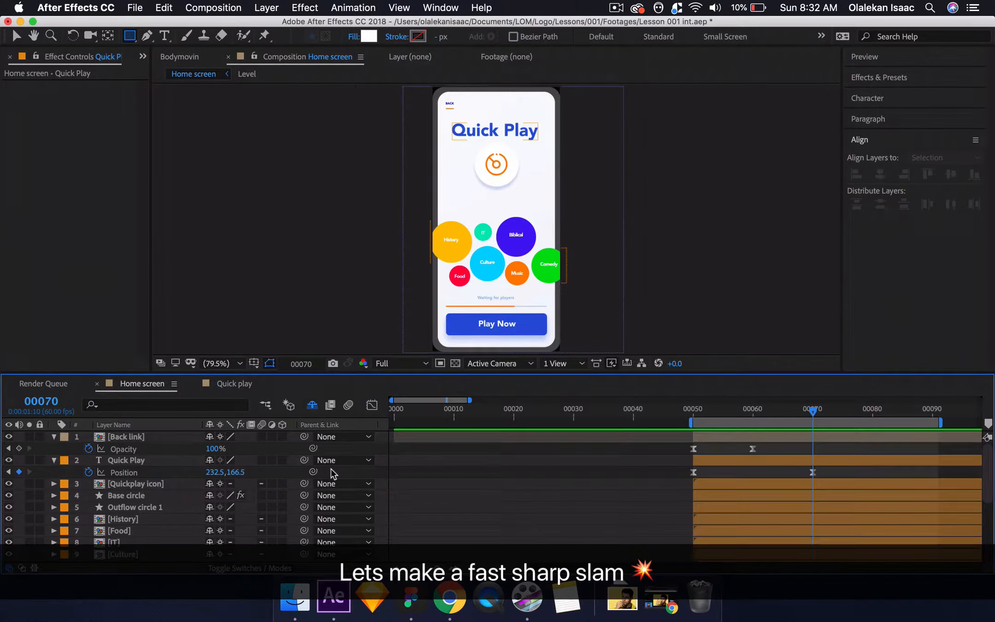
- Shift Back link and all orange Quick Play screen layers together to start at frame 65, and preview the result
left_click(54, 437)
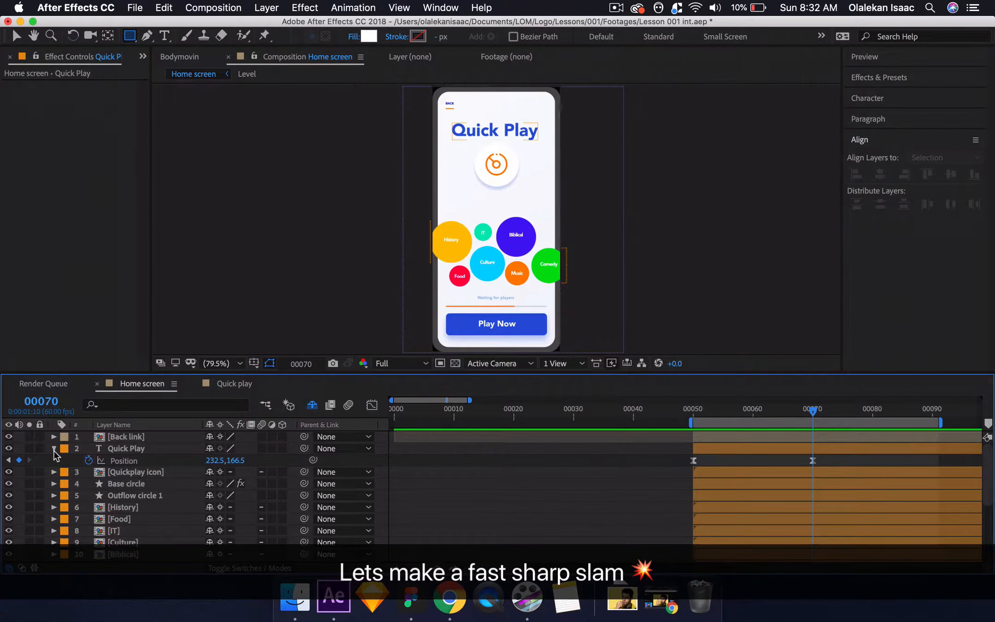
left_click(54, 460)
left_click(141, 447)
left_click(143, 438)
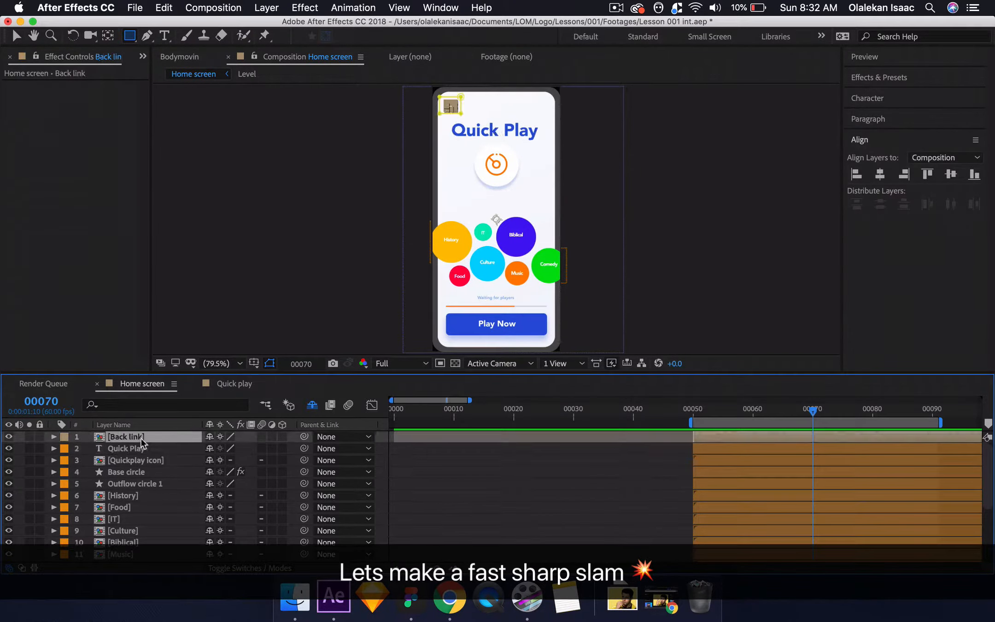
scroll(143, 530, "down", 3)
scroll(143, 528, "down", 2)
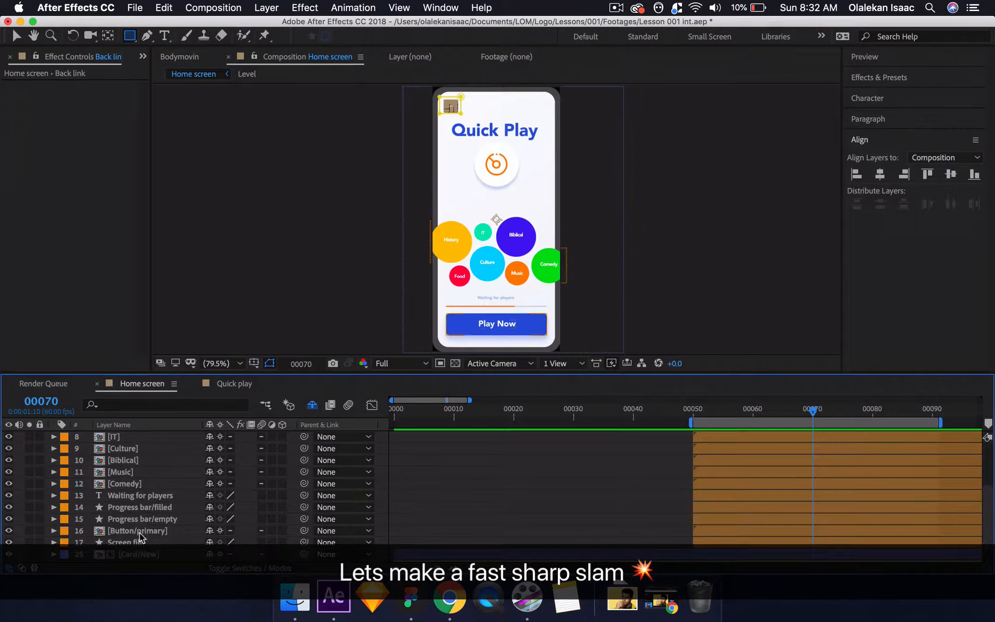
key("super+a")
scroll(140, 544, "up", 5)
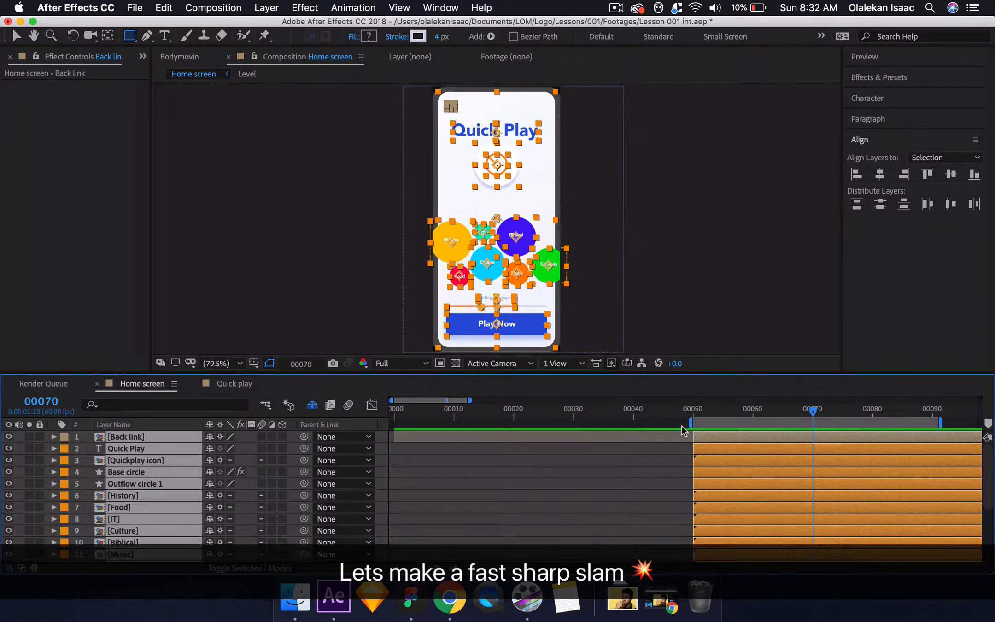
left_click_drag(761, 461, 846, 462)
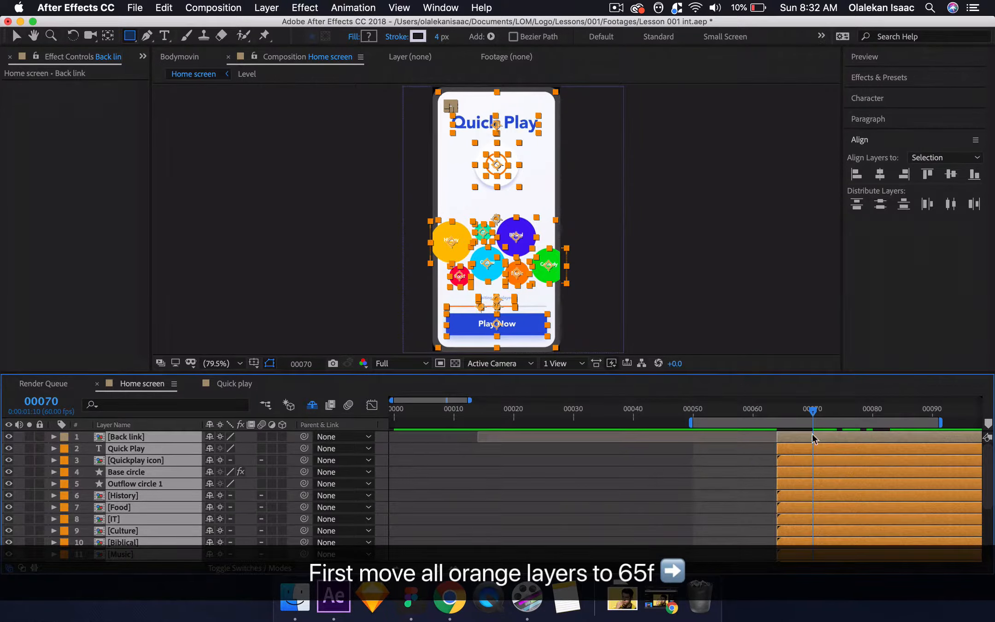
left_click_drag(812, 415, 778, 411)
key("alt+Page_Down")
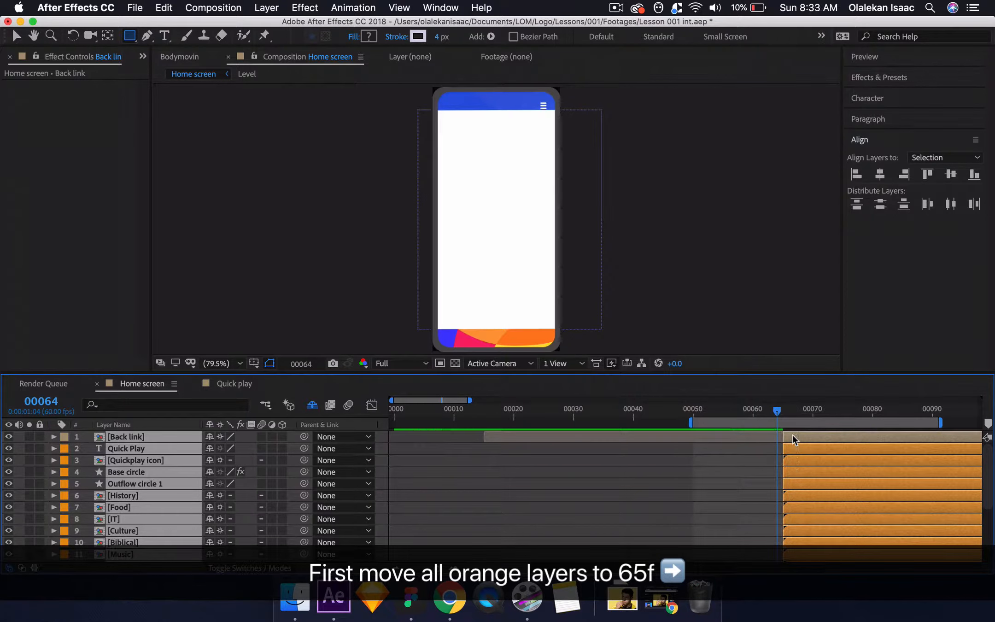
left_click_drag(778, 413, 784, 413)
key("space")
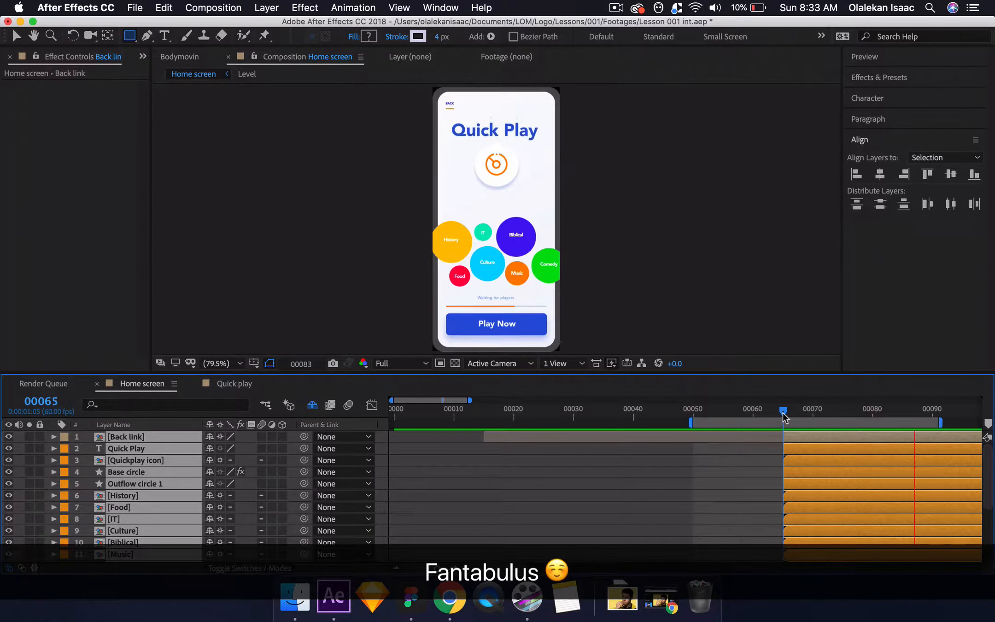
key("space")
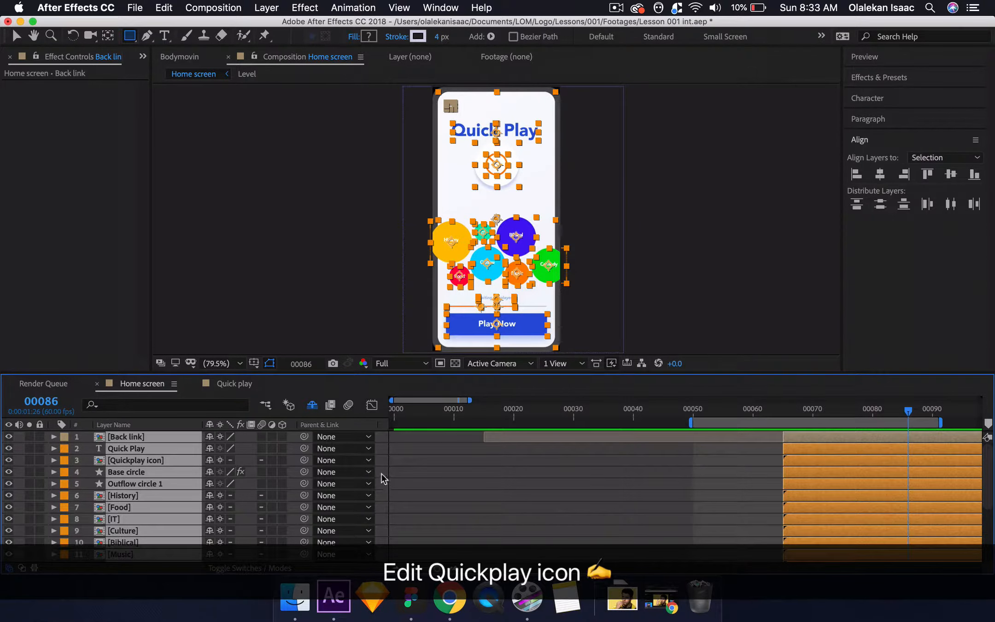
- Go to frame 65 and show the opacity property of the Quickplay icon and Base circle layers
scroll(552, 460, "right", 5)
scroll(551, 457, "right", 1)
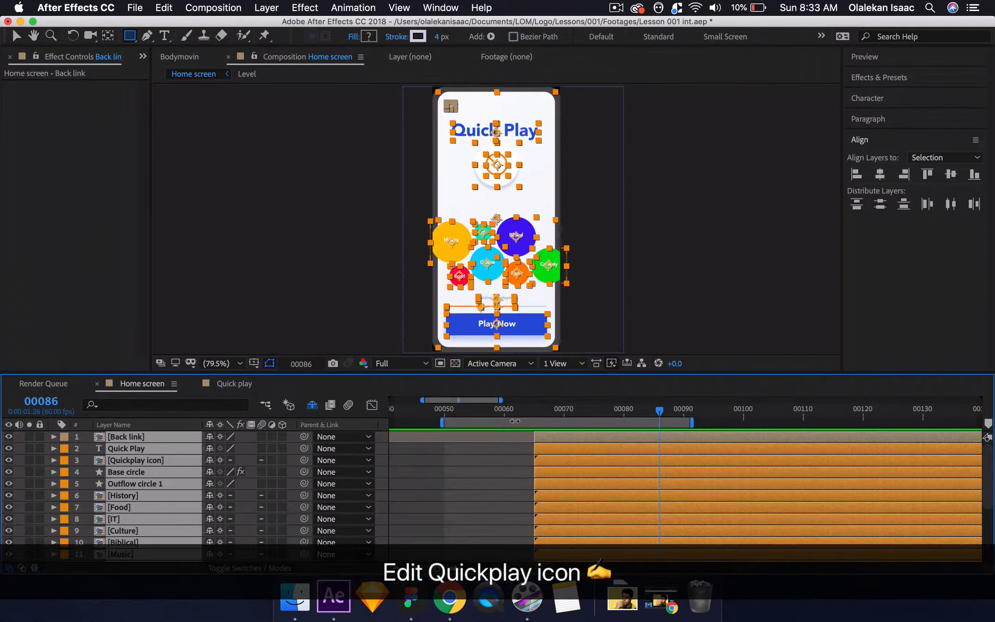
left_click(534, 412)
left_click(385, 459)
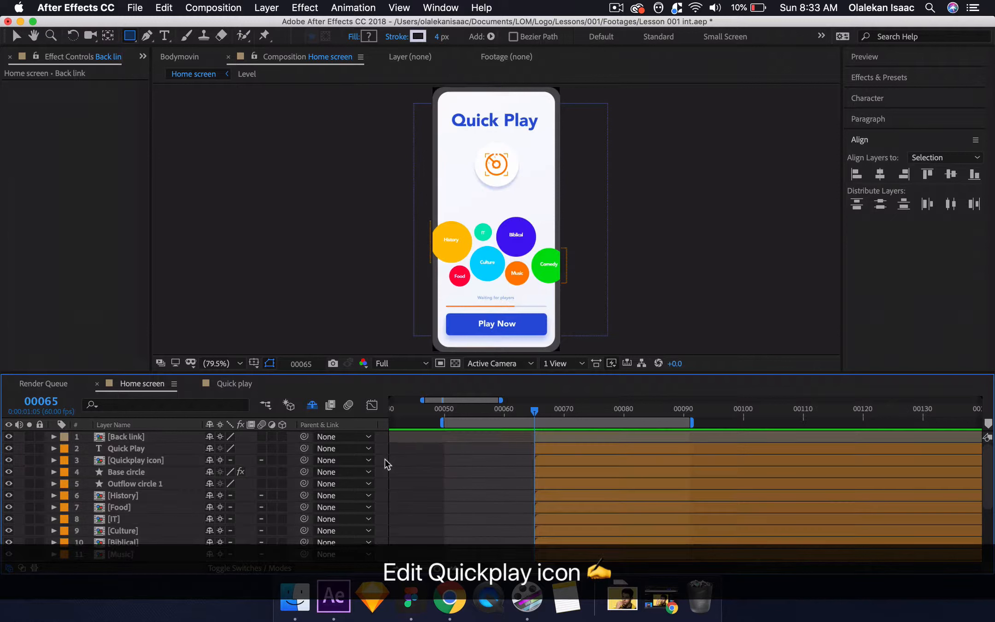
left_click(149, 462)
left_click(150, 470, "shift")
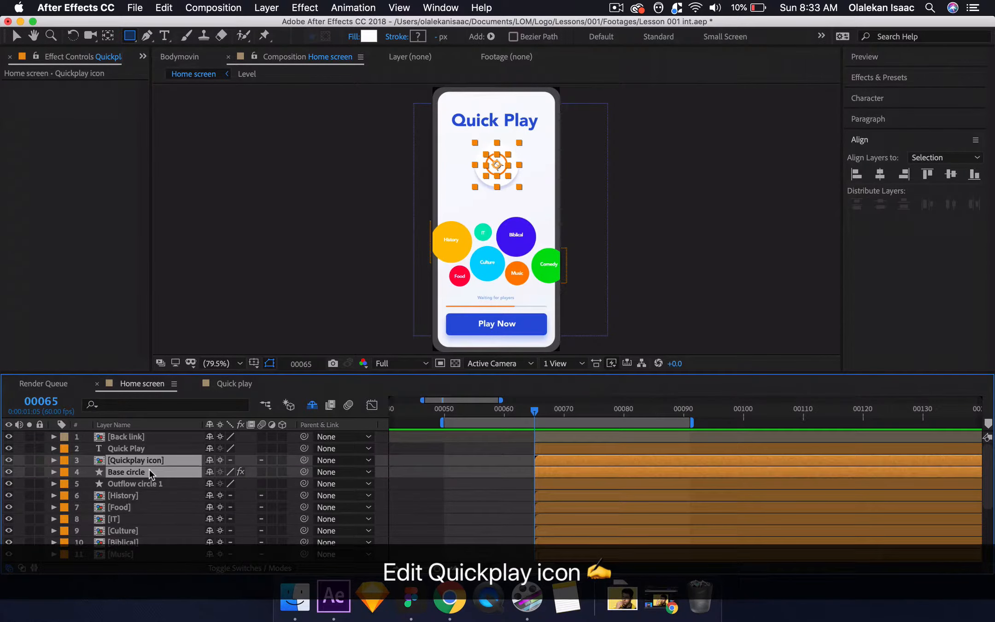
key("t")
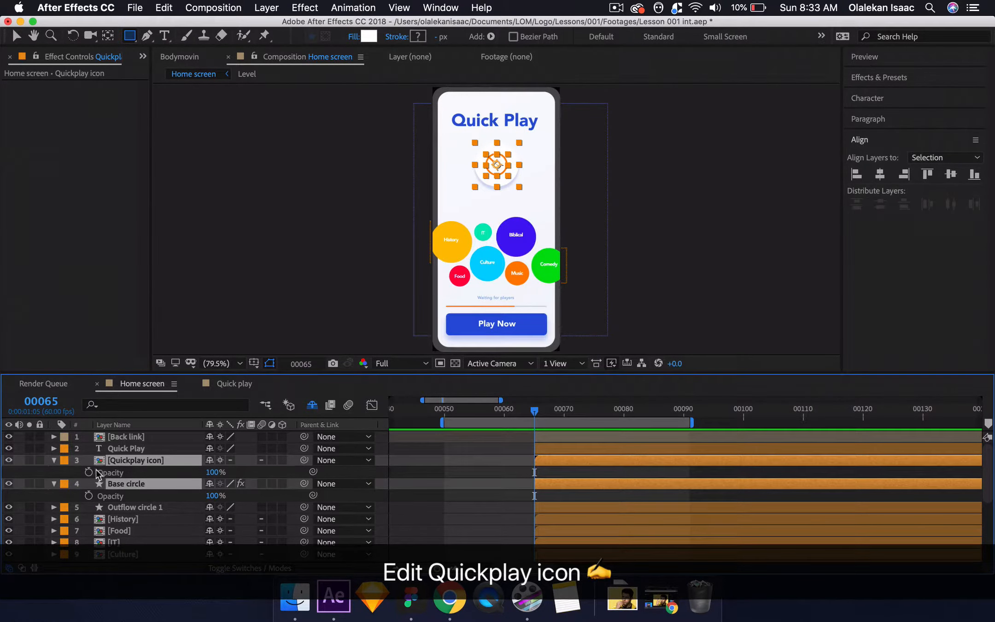
- Copy the Back link layer's opacity keyframes onto the Quickplay icon and Base circle layers at frame 65
left_click(141, 441)
key("t")
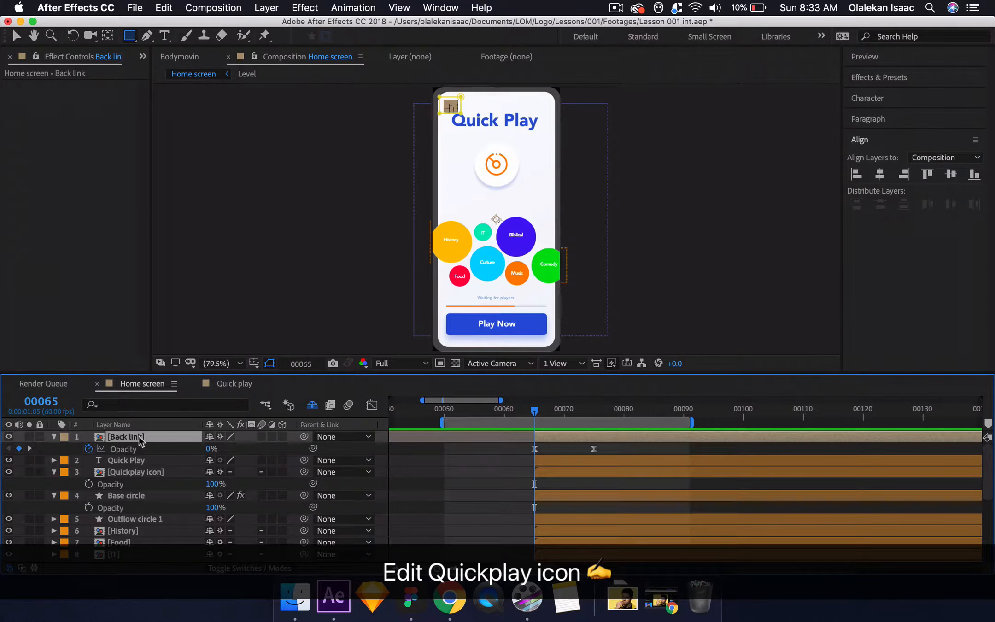
left_click(135, 482)
key("super+v")
left_click(129, 506)
key("super+v")
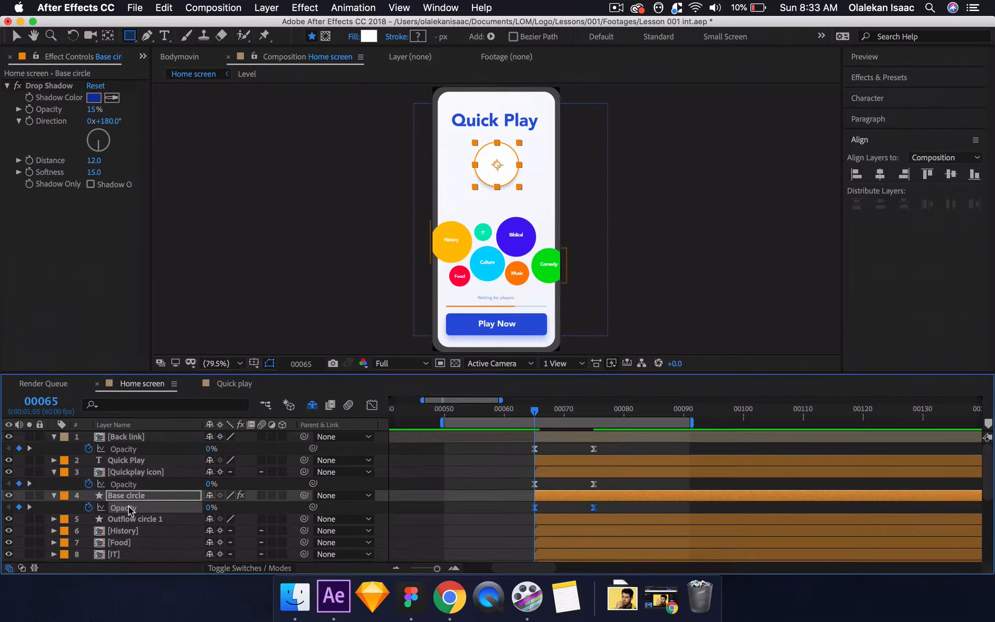
- Move the ending opacity keyframes of the Quickplay icon and Base circle layers to frame 85, matching the Quick Play position keyframe, and preview
left_click(140, 463)
key("t")
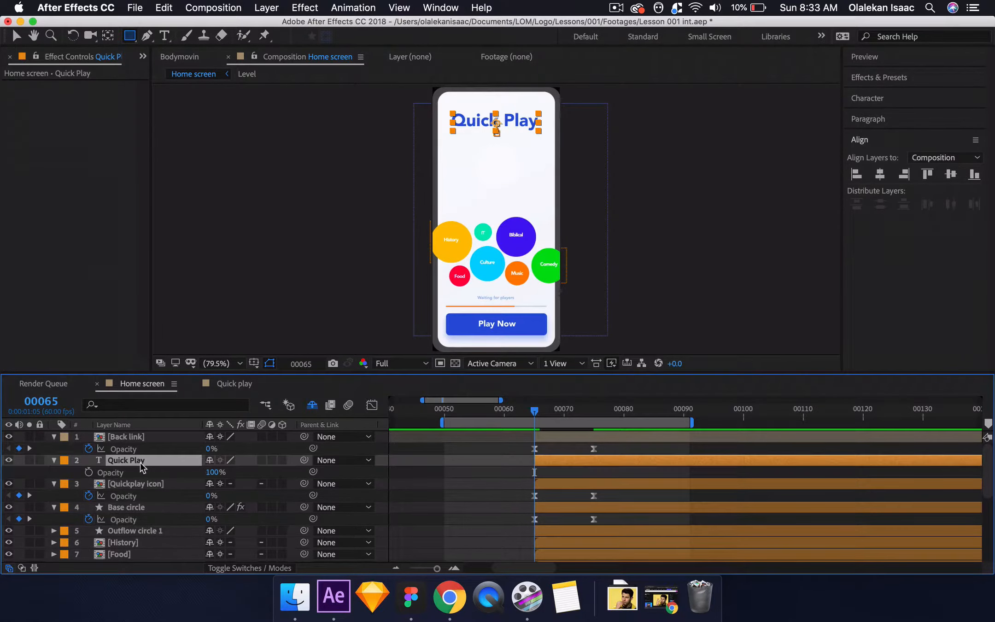
key("p")
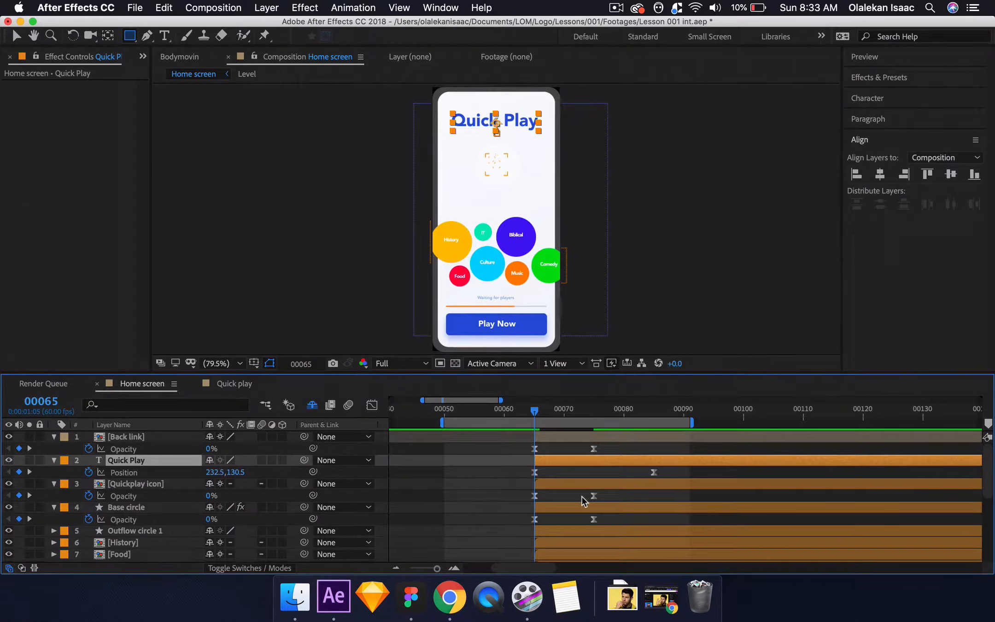
left_click_drag(582, 496, 604, 519)
key("k")
key("k")
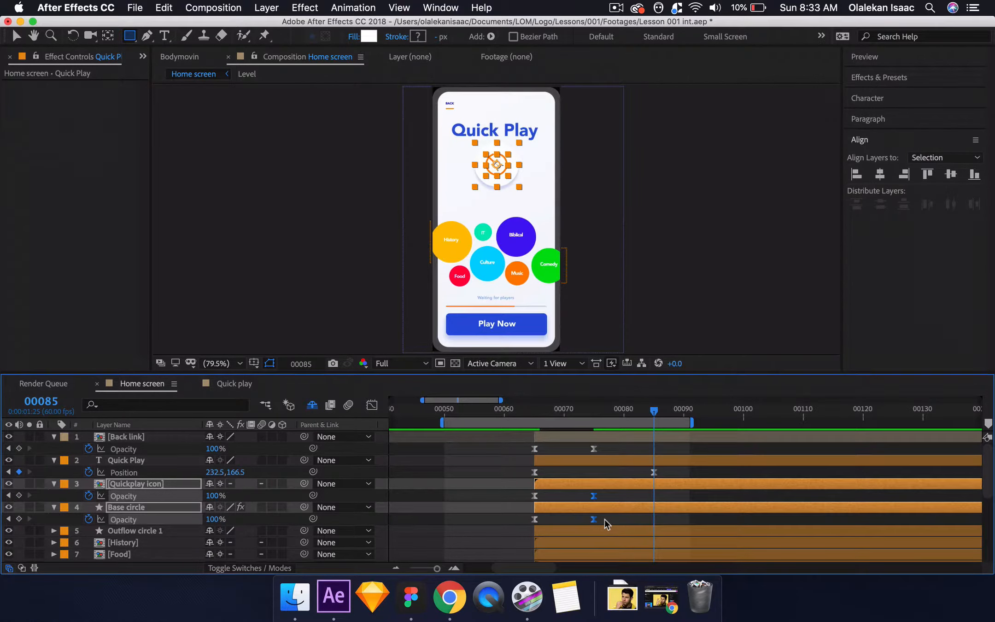
key("space")
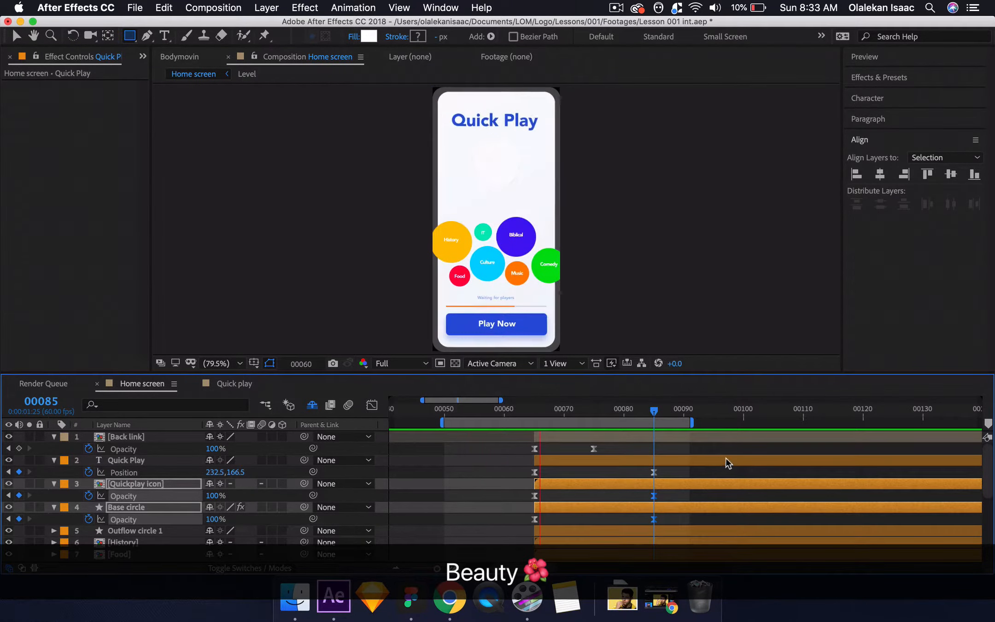
- Extend the end of the work area to frame 104 and preview the animation
left_click(769, 418)
key("n")
key("space")
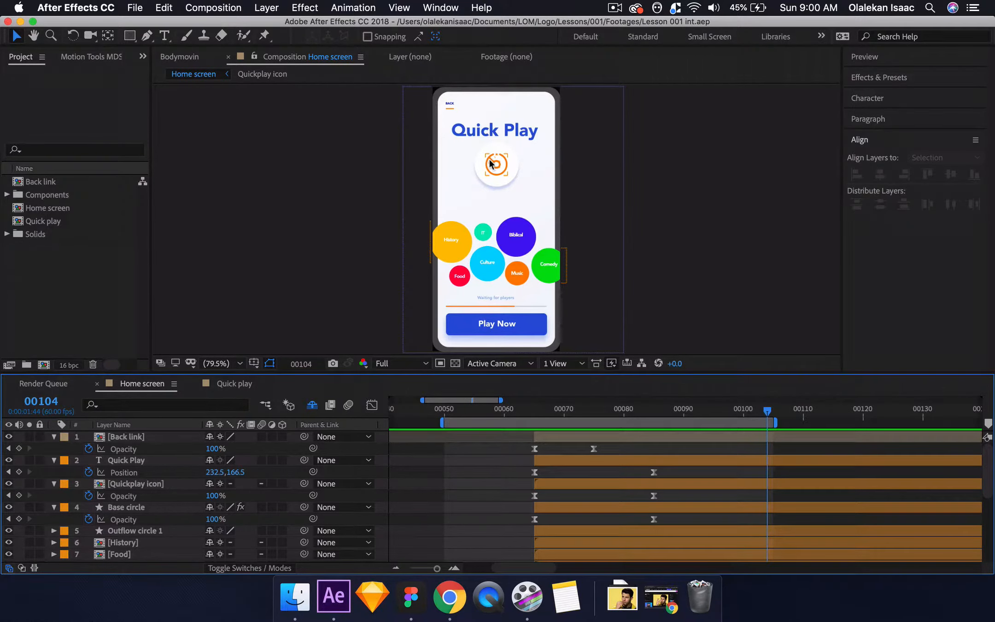
- From frame 75, open the Quickplay icon composition and delete its white Quickplay icon background layer
key("j")
key("j")
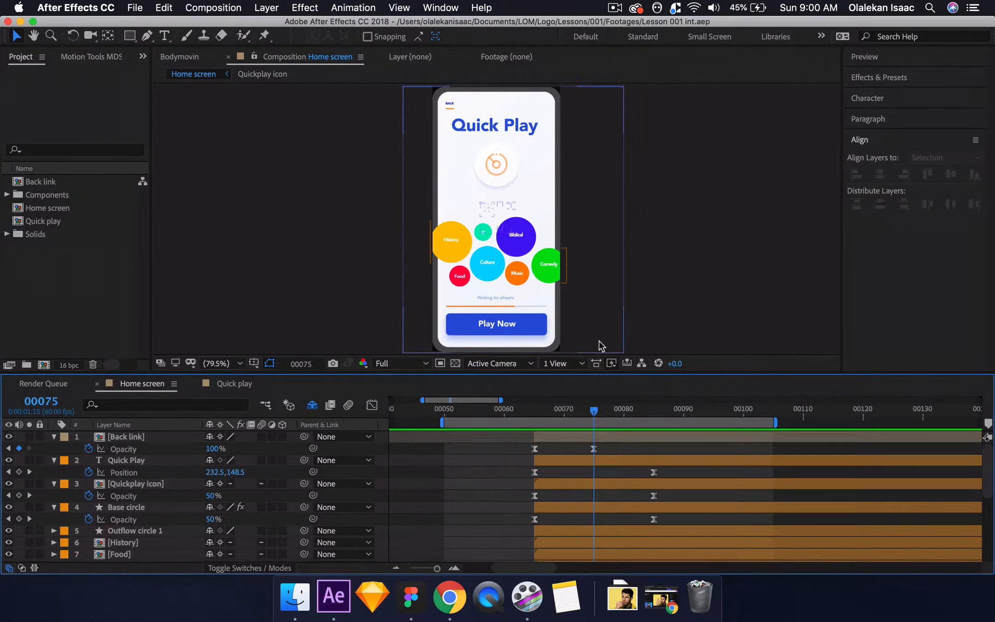
double_click(173, 484)
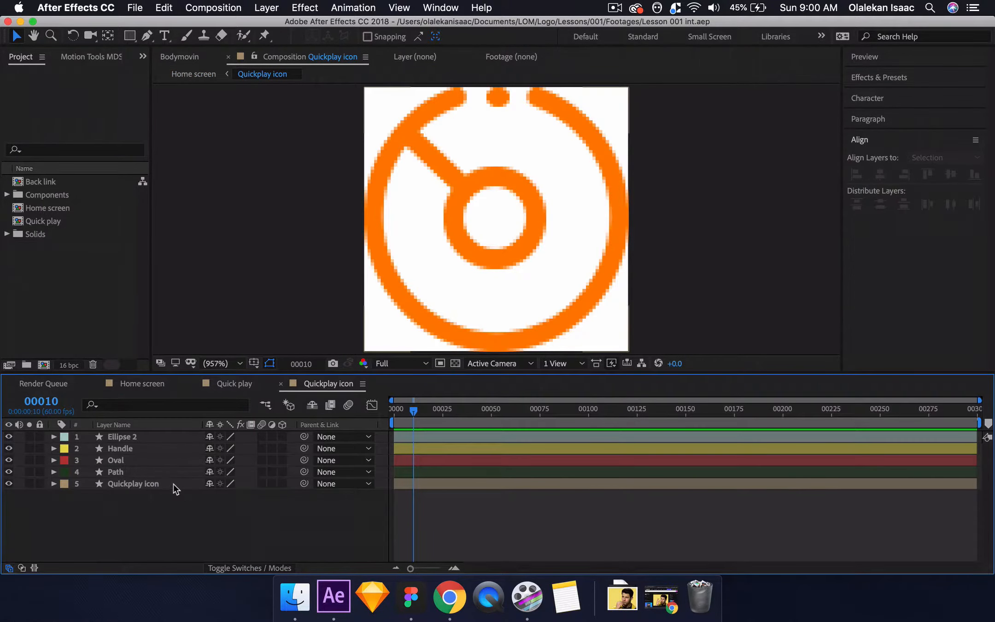
left_click(167, 483)
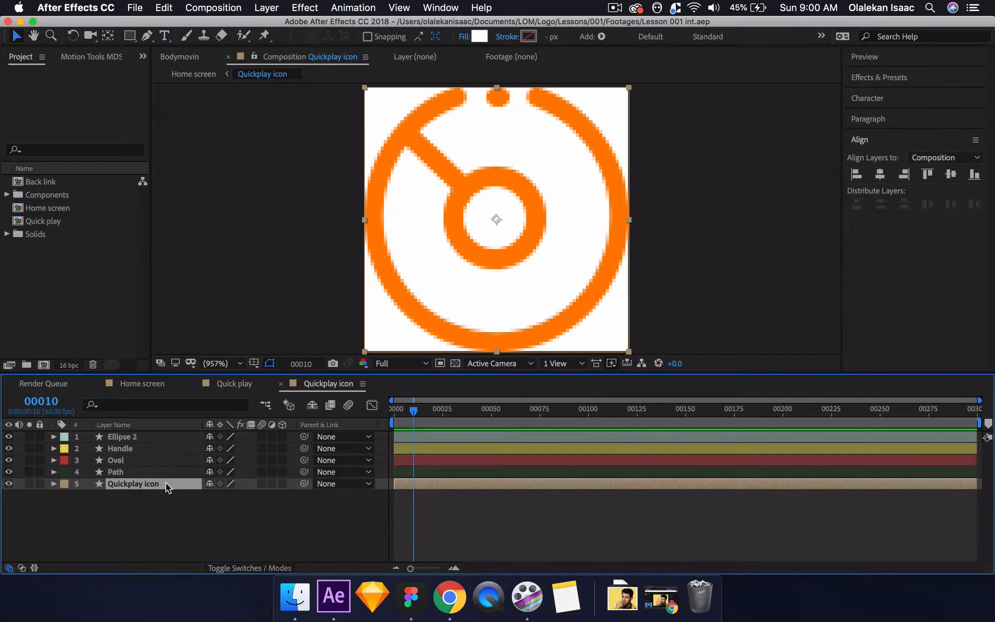
key("Delete")
- Move the Handle layer's anchor point to the centre of the icon's inner ring
left_click(133, 448)
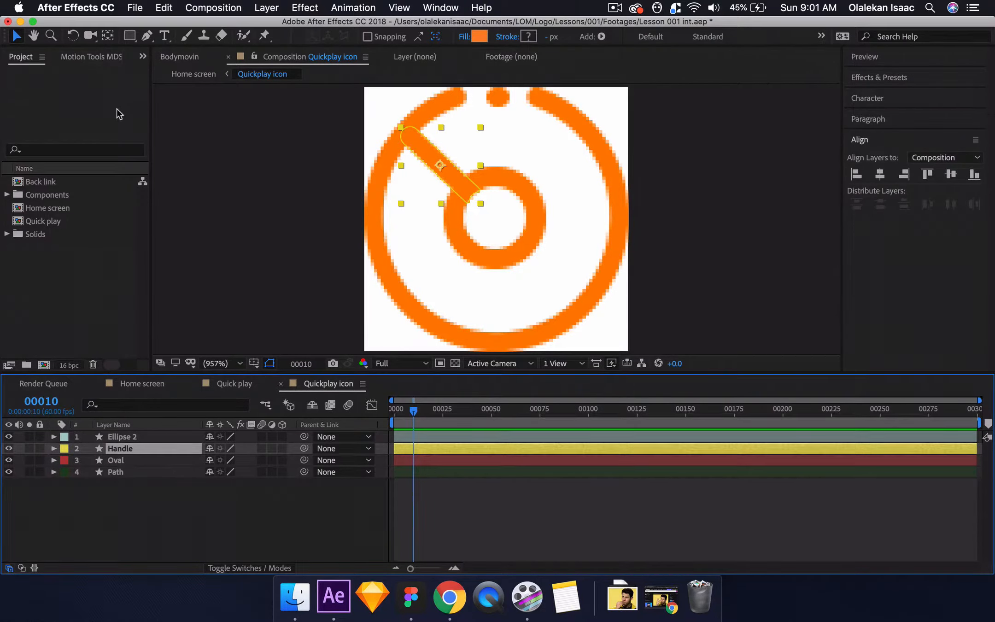
key("y")
left_click_drag(440, 166, 494, 218)
- Animate the Handle layer's rotation with keyframes from 0° at frame 10 to 47° at frame 150
key("r")
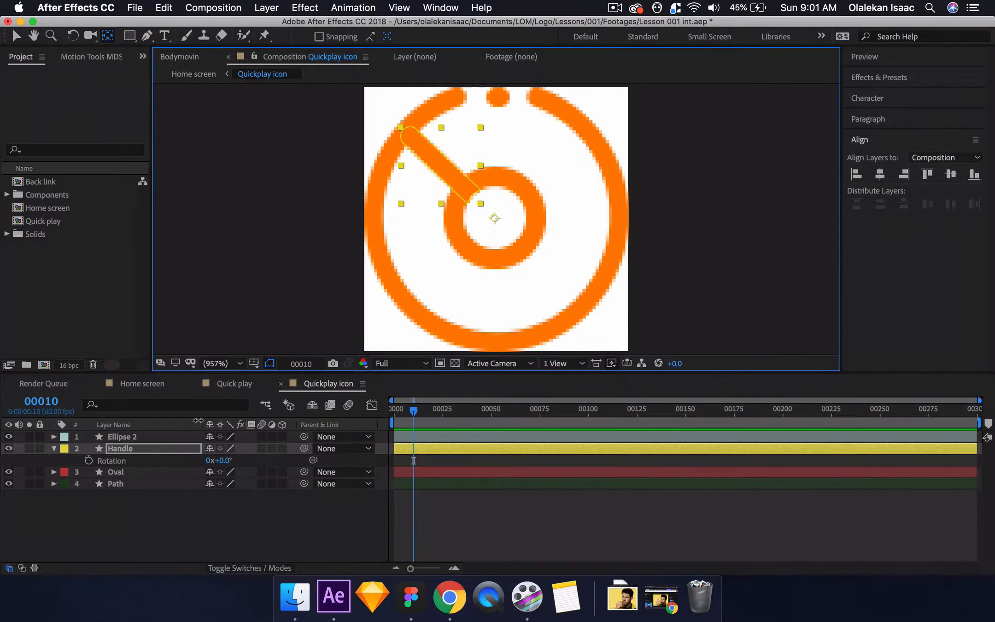
left_click(89, 460)
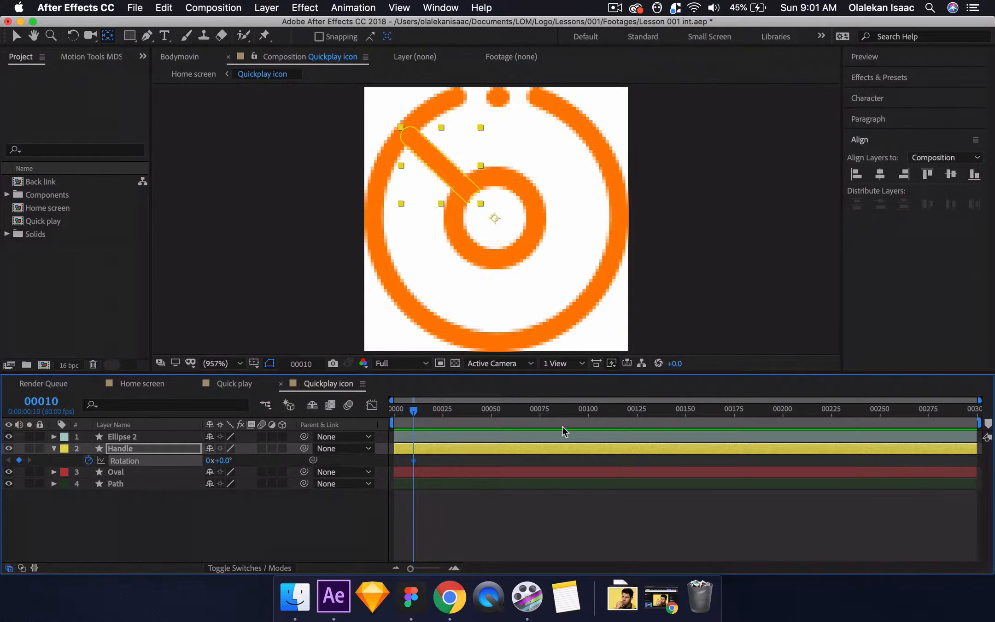
left_click(685, 415)
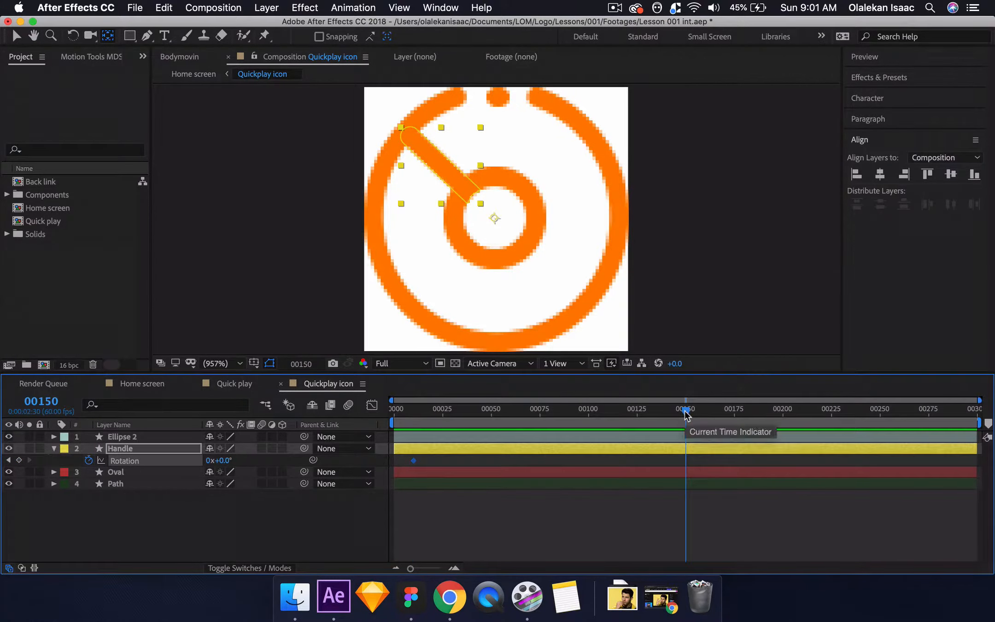
left_click_drag(222, 463, 251, 458)
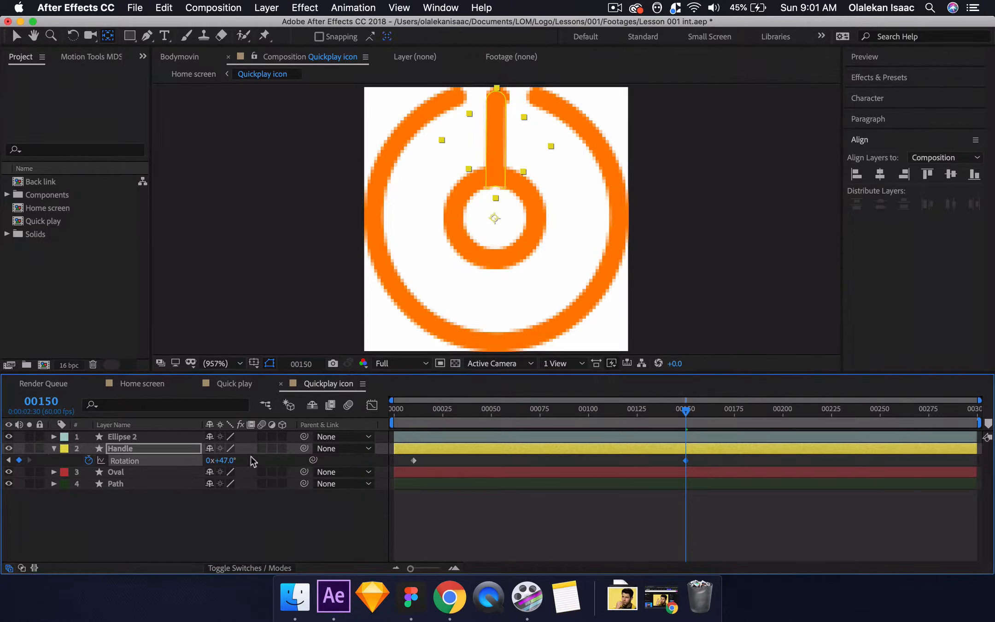
- Return to the Home screen composition, extend the work area end to frame 240, and preview the icon animation
left_click(142, 384)
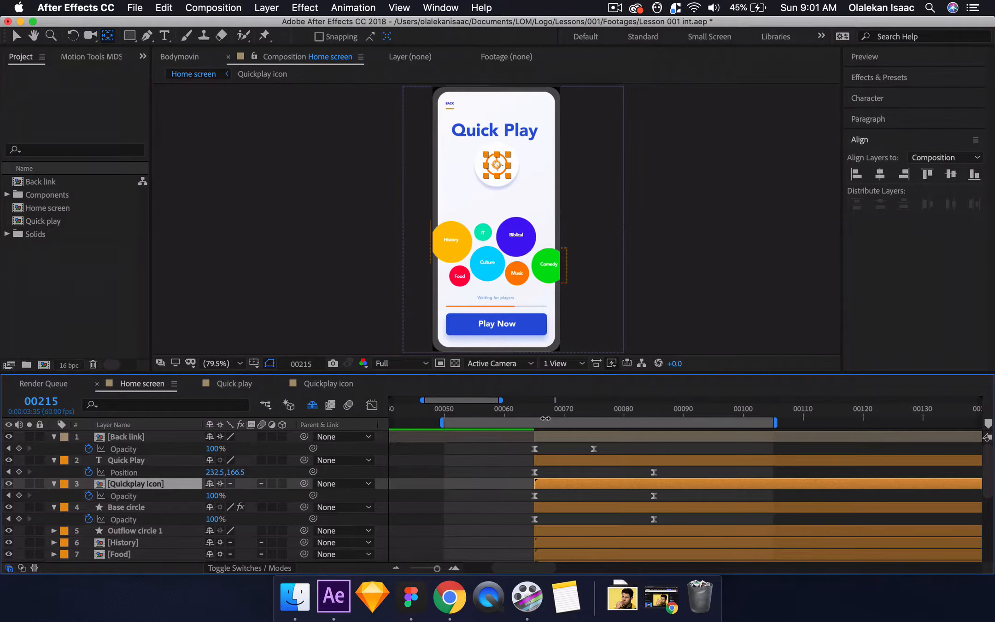
scroll(545, 418, "right", 10)
scroll(546, 419, "right", 3)
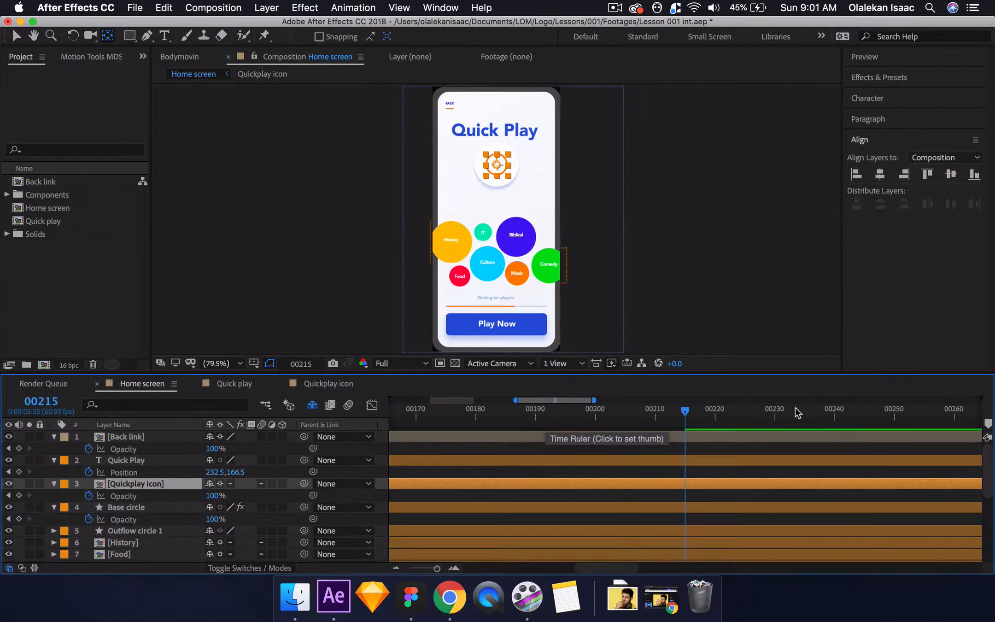
left_click(835, 413)
scroll(835, 417, "left", 15)
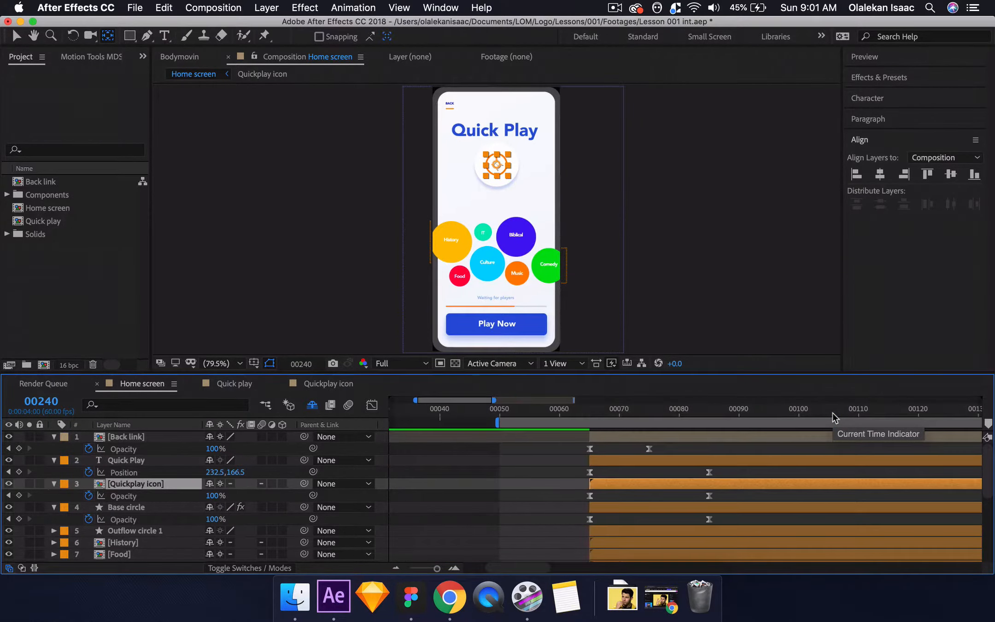
left_click(605, 408)
key("space")
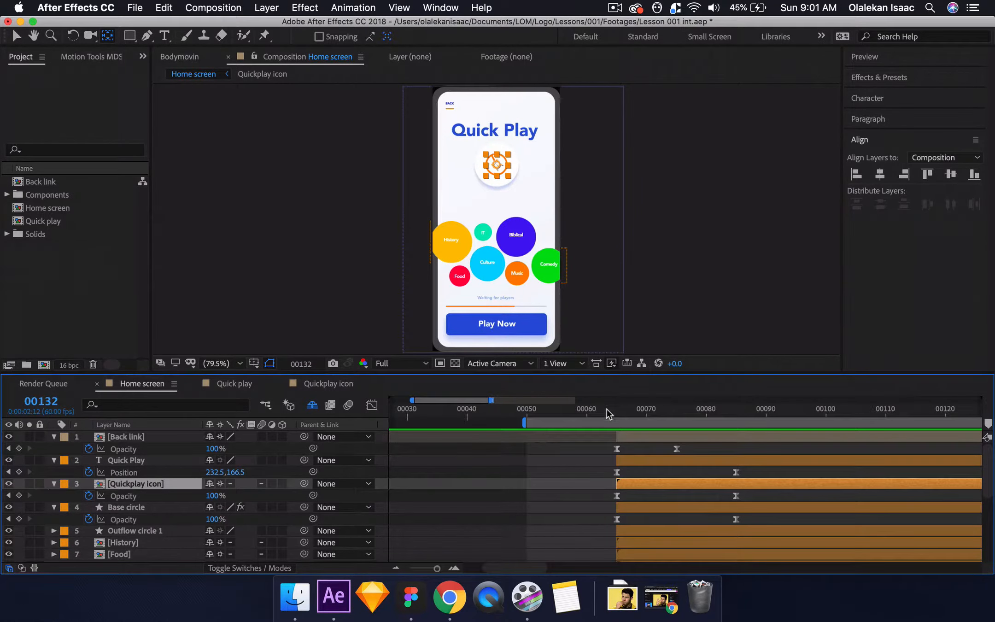
- Add a 100% scale keyframe to the Outflow circle 1 layer at frame 75
left_click_drag(616, 414, 682, 417)
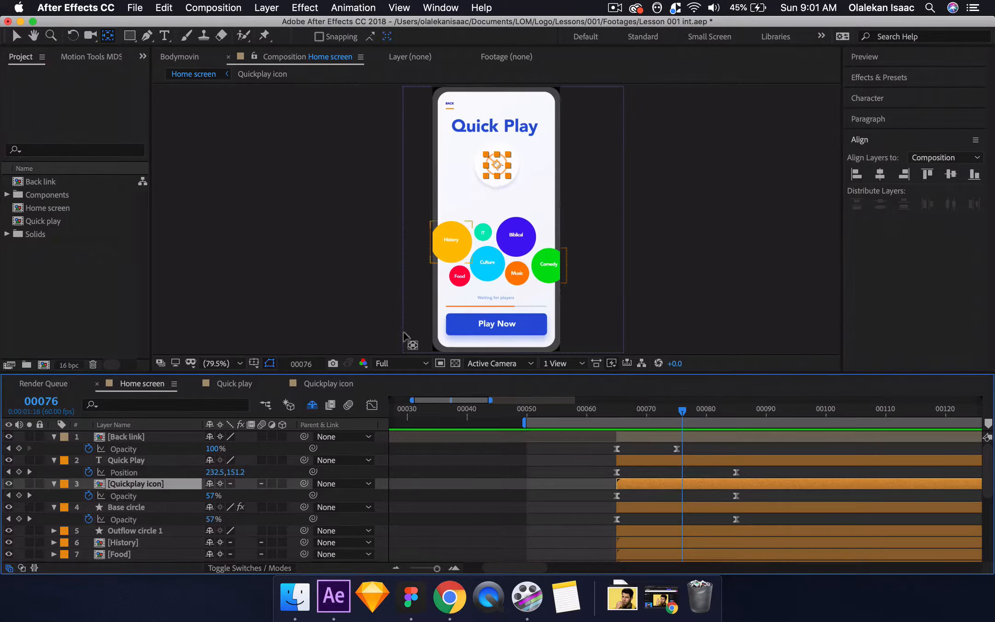
left_click(158, 530)
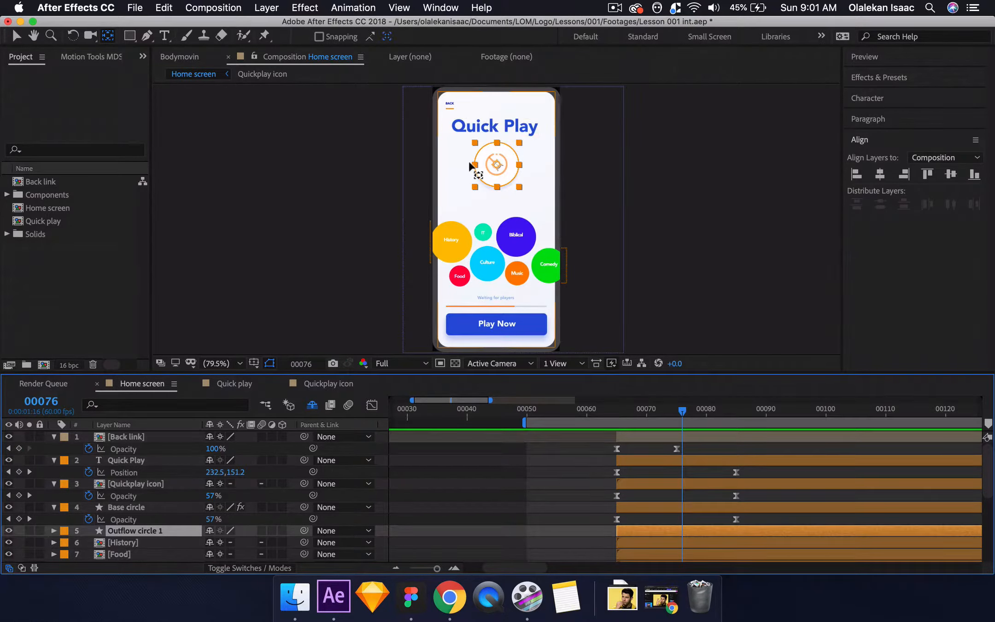
key("Page_Up")
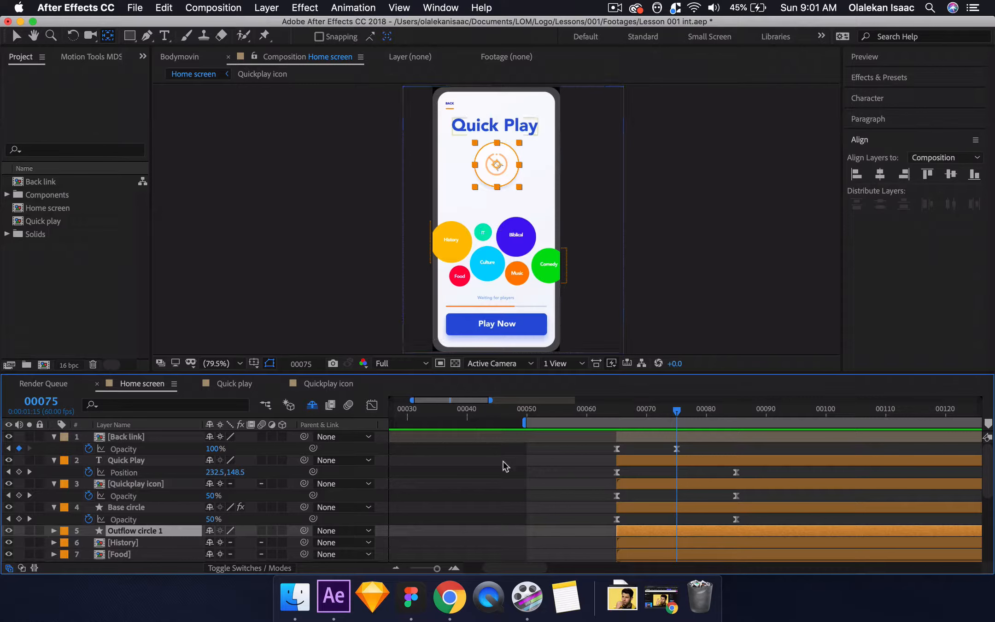
scroll(251, 493, "down", 2)
key("s")
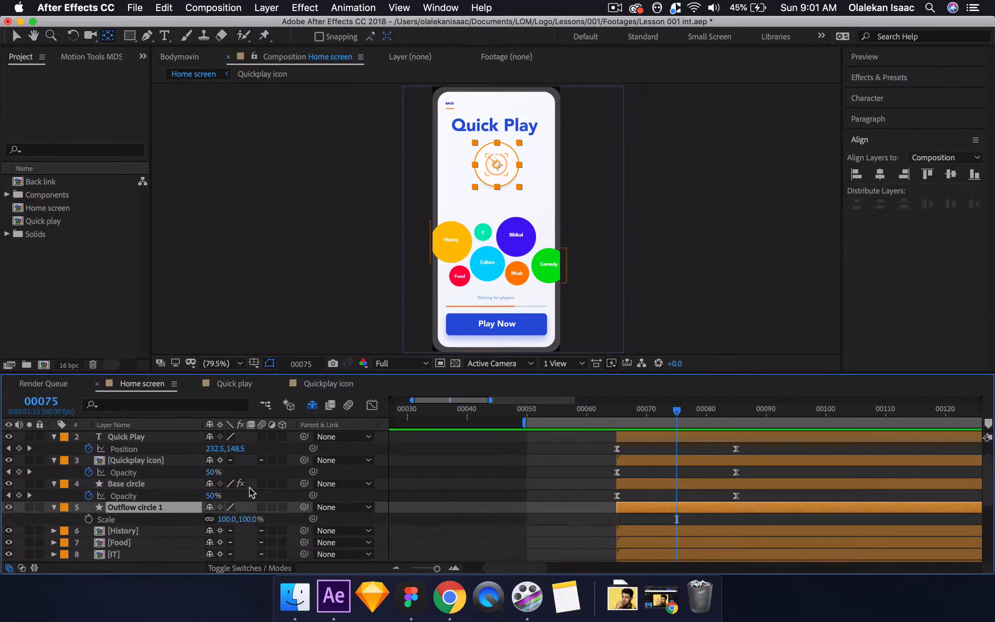
left_click(89, 520)
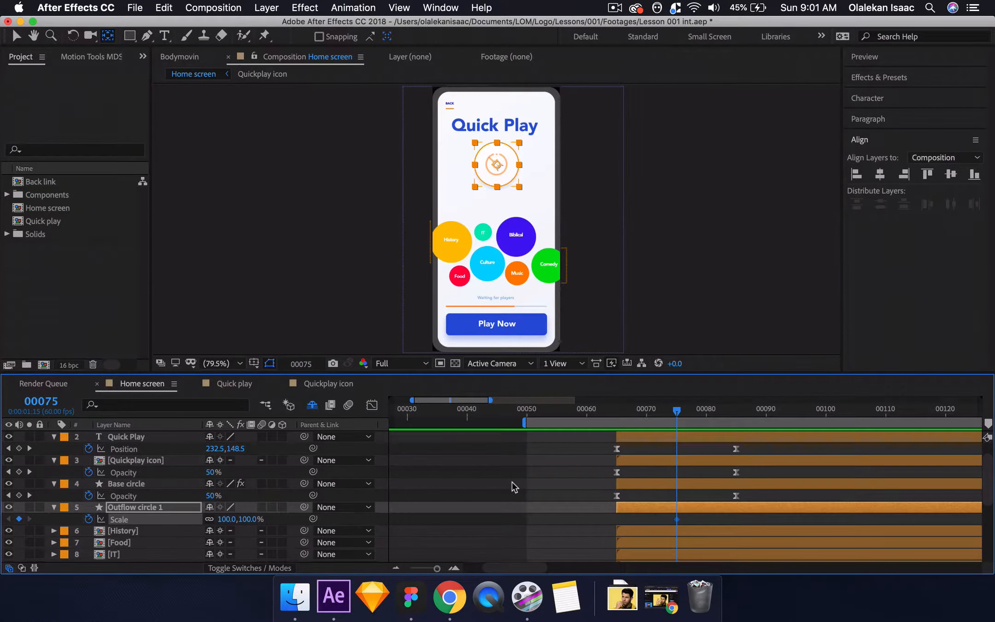
- Set the Outflow circle 1 layer's scale to 238% at frame 150
scroll(511, 482, "right", 10)
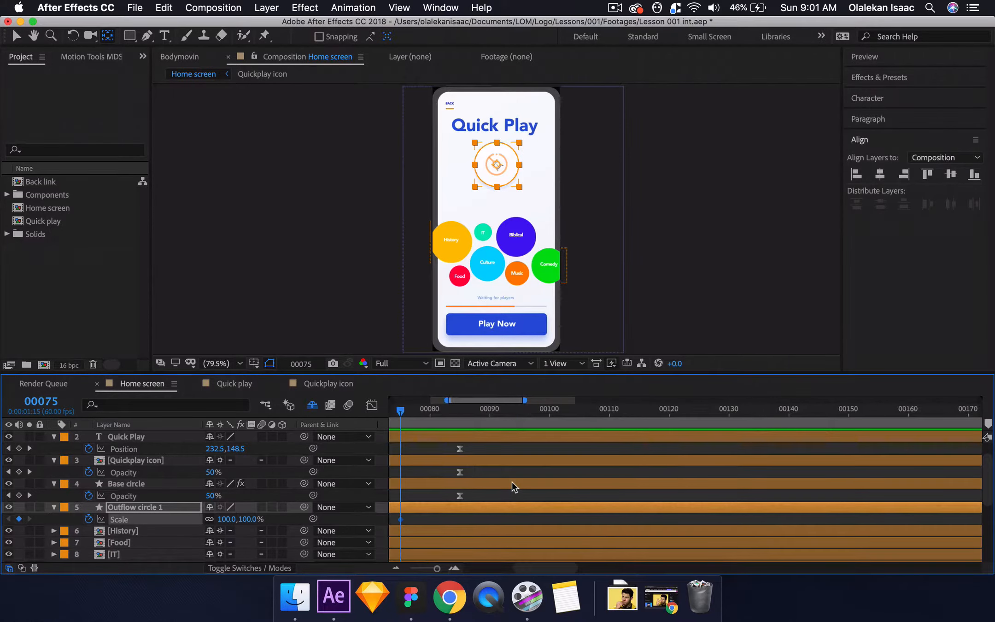
left_click(738, 411)
scroll(693, 452, "left", 10)
scroll(694, 452, "down", 1)
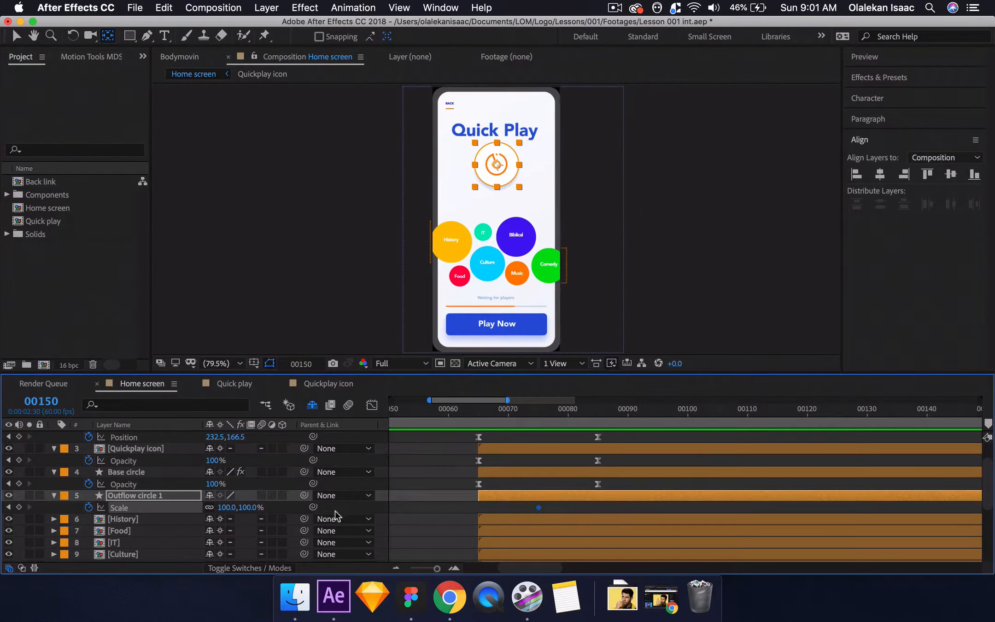
left_click_drag(229, 512, 323, 507)
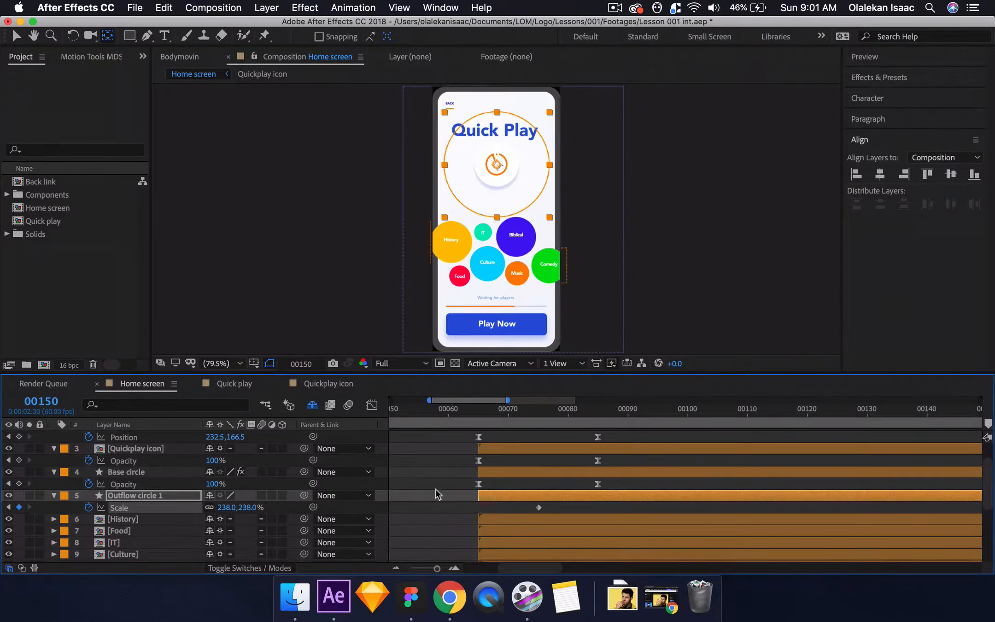
- Add opacity keyframes to Outflow circle 1, with 50% at frame 120 and 0% at frame 150
scroll(673, 461, "right", 7)
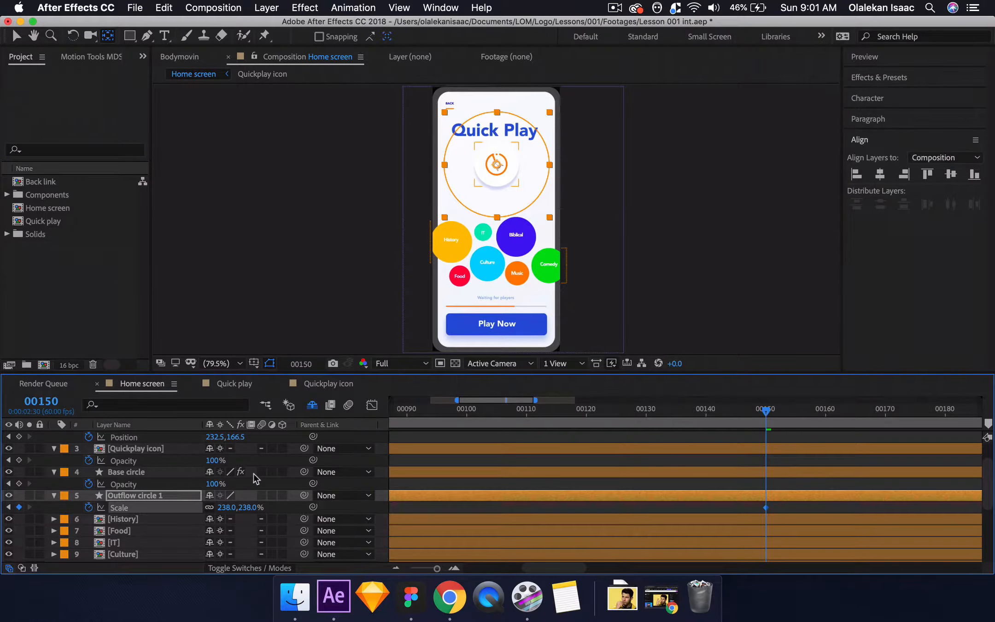
key("shift+t")
left_click(88, 519)
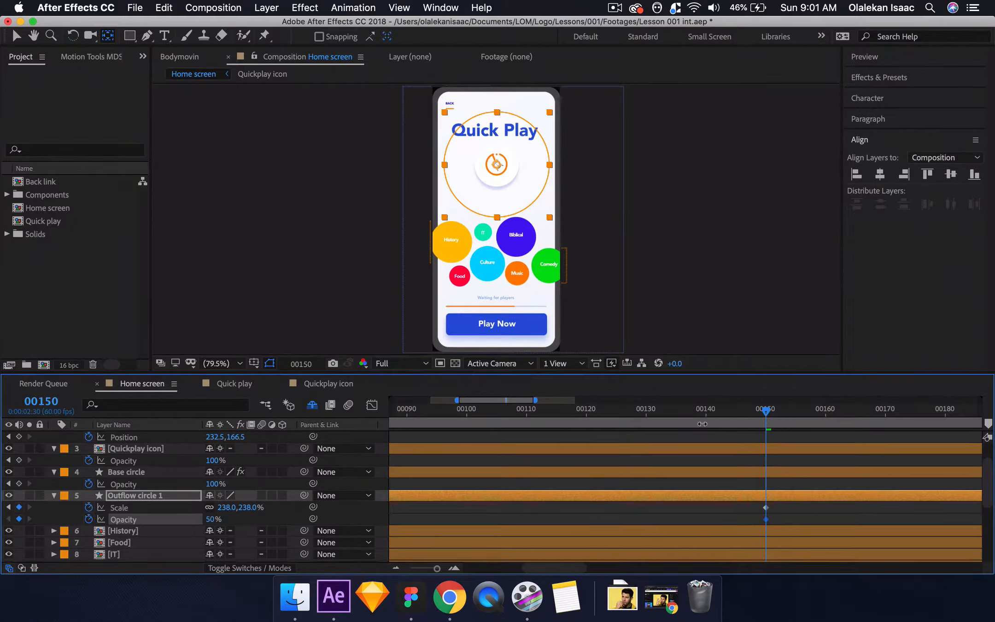
left_click(586, 413)
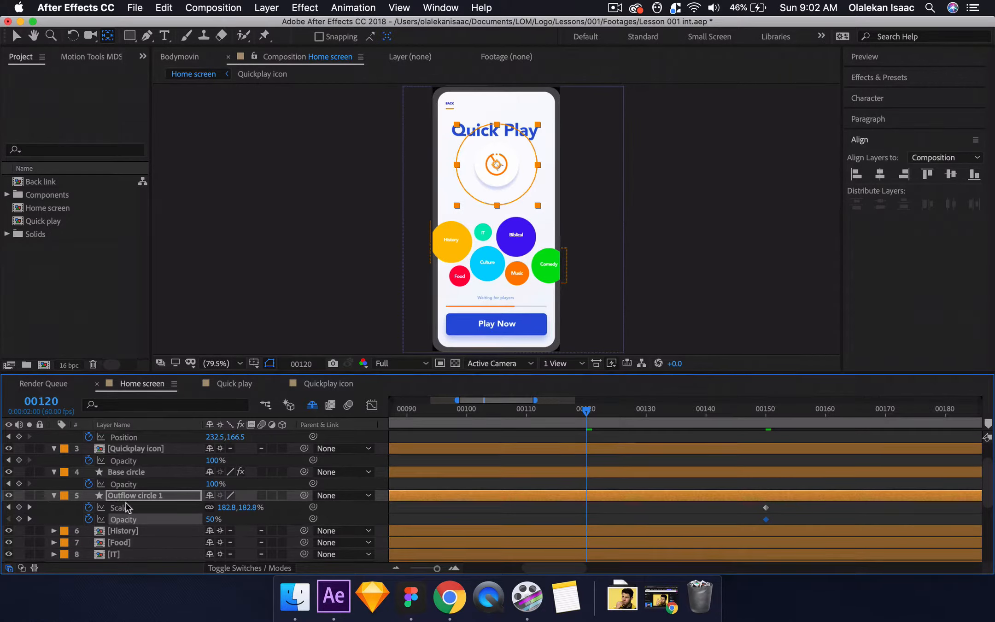
left_click(29, 518)
left_click(214, 520)
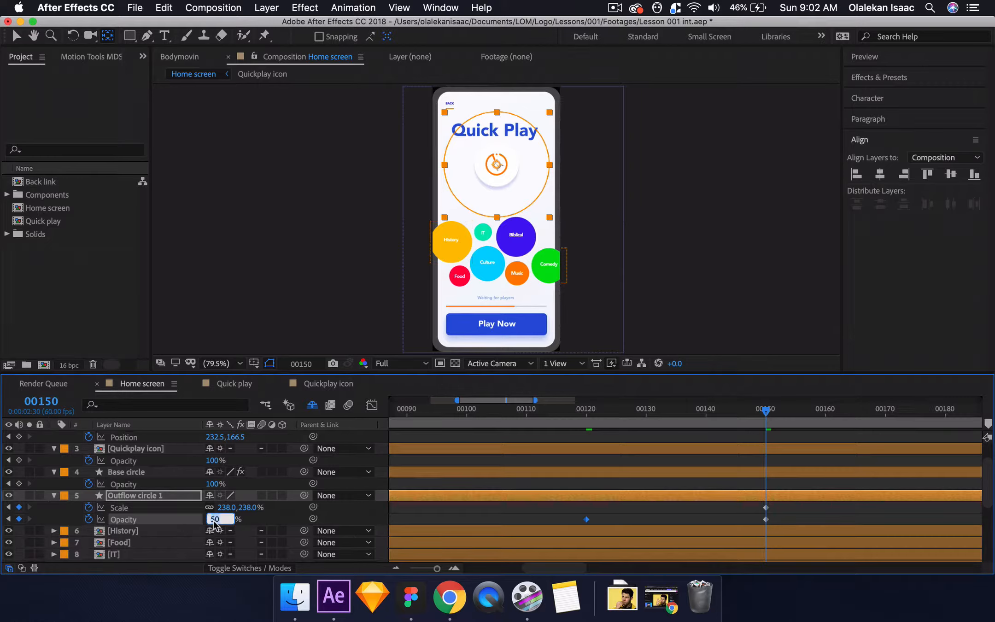
type("0")
key("Return")
left_click(297, 521)
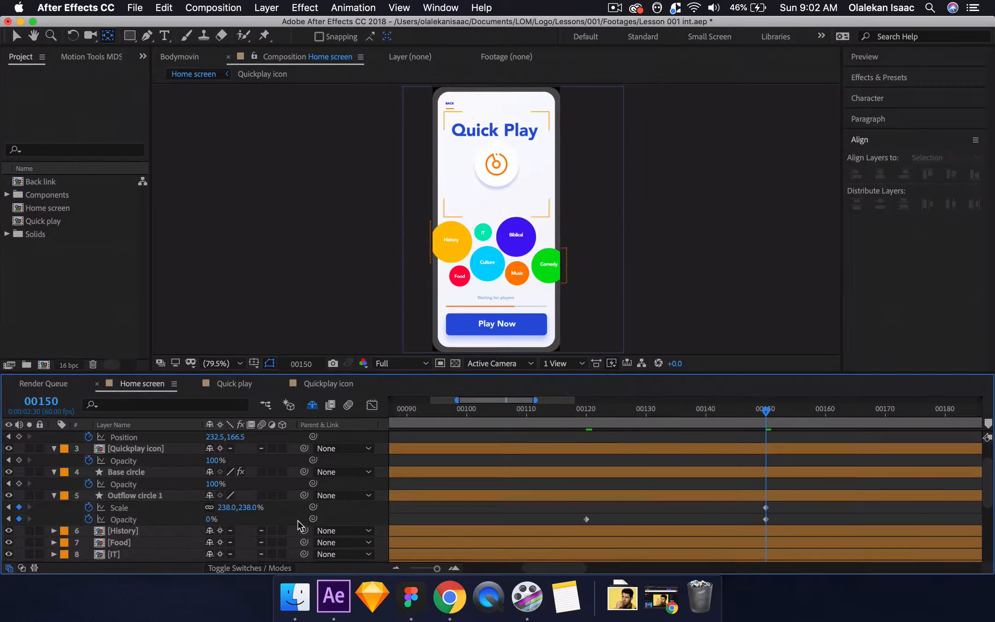
- Preview and scrub the Outflow circle 1 expansion and fade from frame 120
left_click(585, 416)
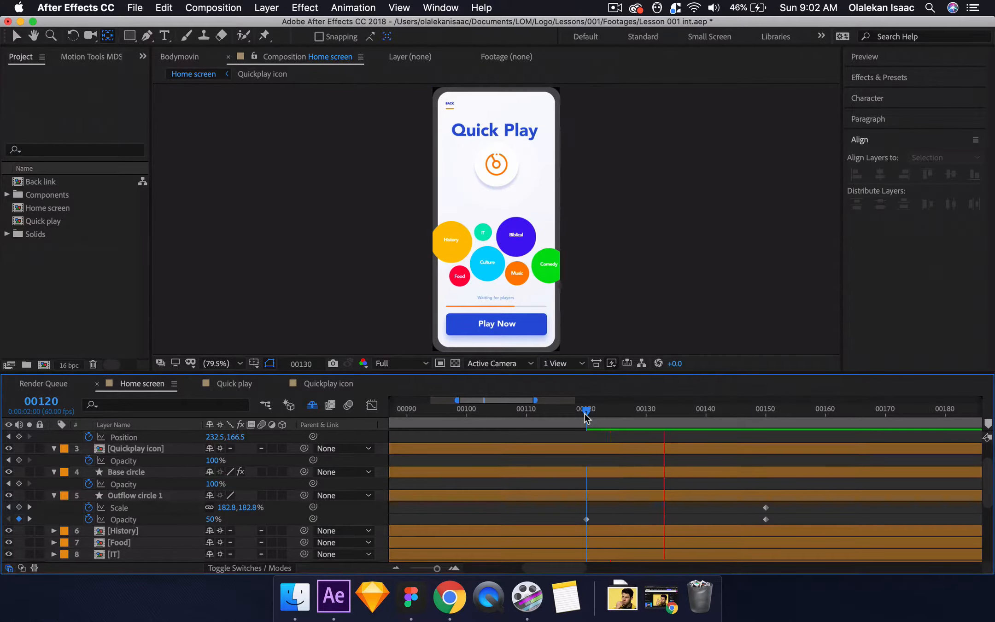
left_click_drag(586, 416, 741, 463)
scroll(606, 496, "left", 10)
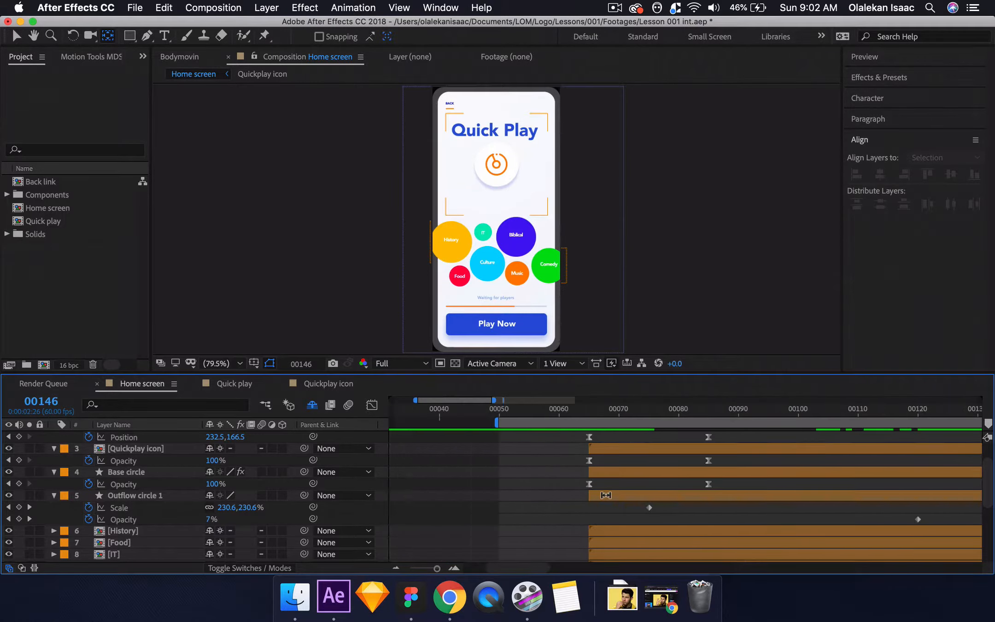
- Trim the end of the Outflow circle 1 layer at frame 150 and duplicate the layer
left_click(632, 495)
key("k")
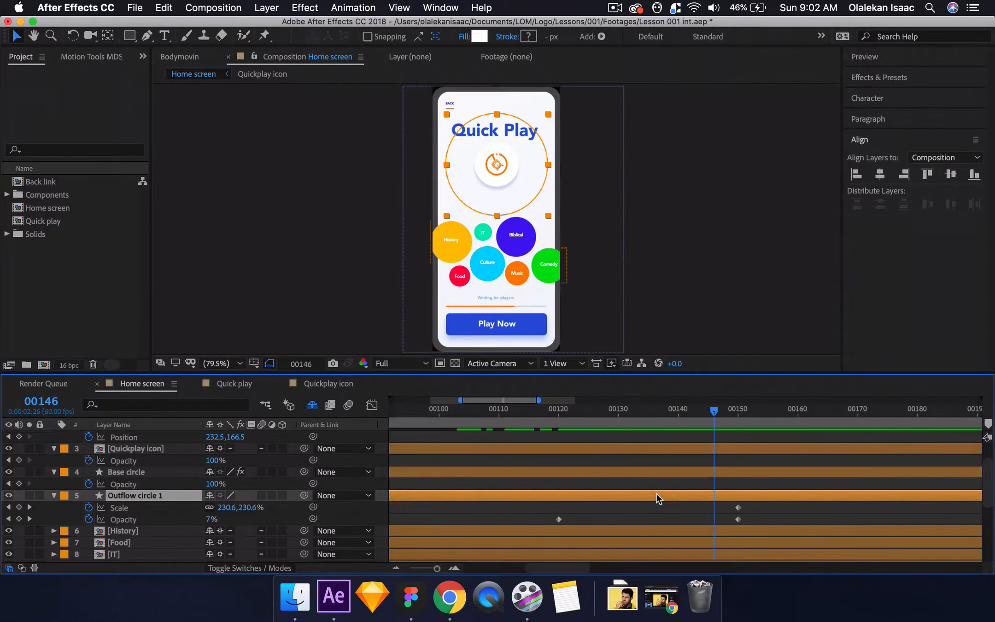
key("alt+bracketright")
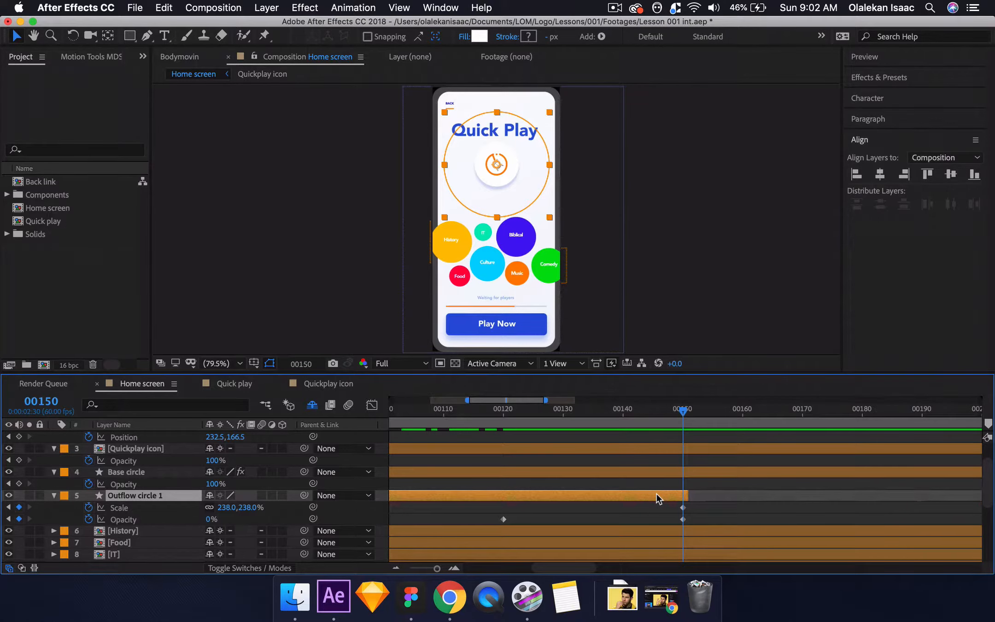
key("super+d")
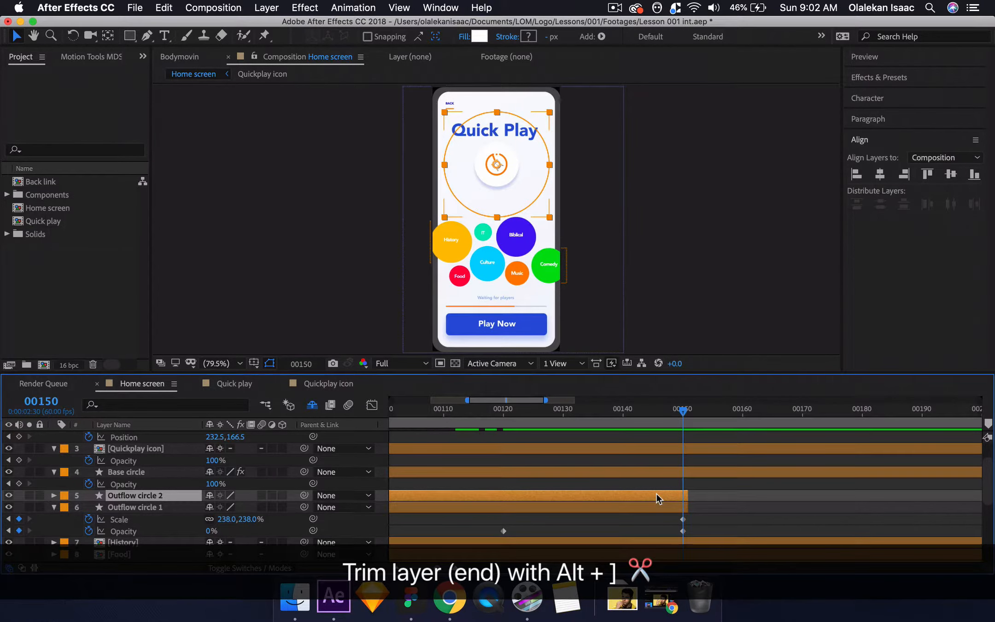
- Move the duplicated Outflow circle 2 layer to start at frame 150, reveal its keyframes, and preview the result
left_click_drag(656, 494, 908, 495)
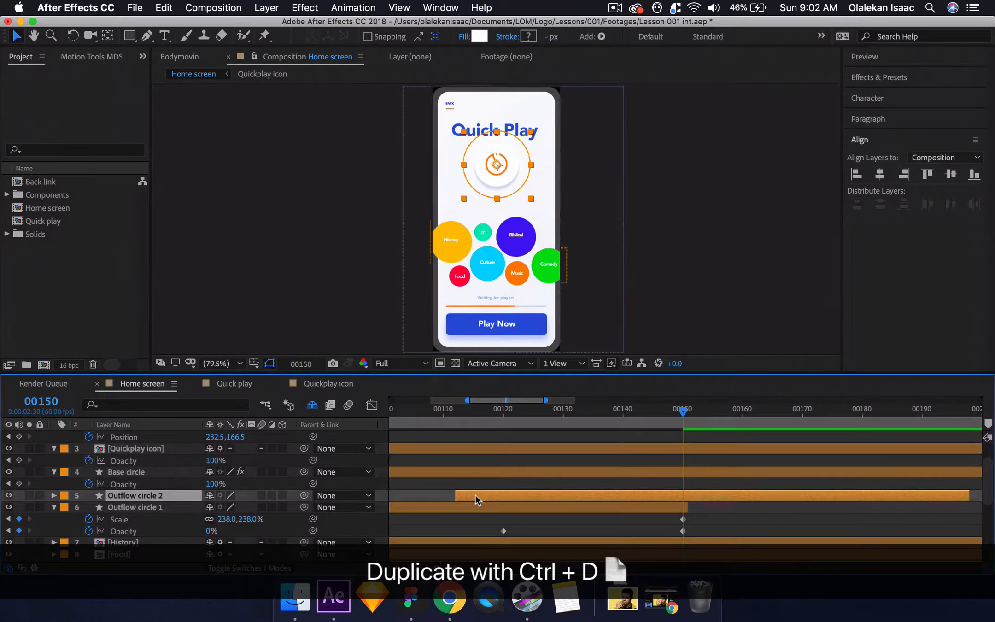
left_click_drag(476, 494, 705, 515)
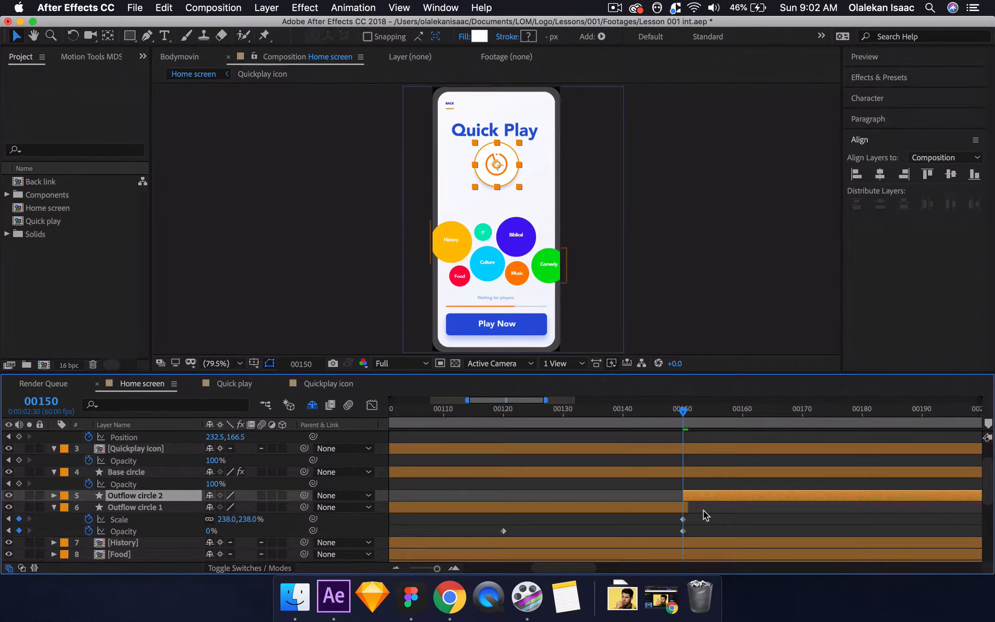
key("u")
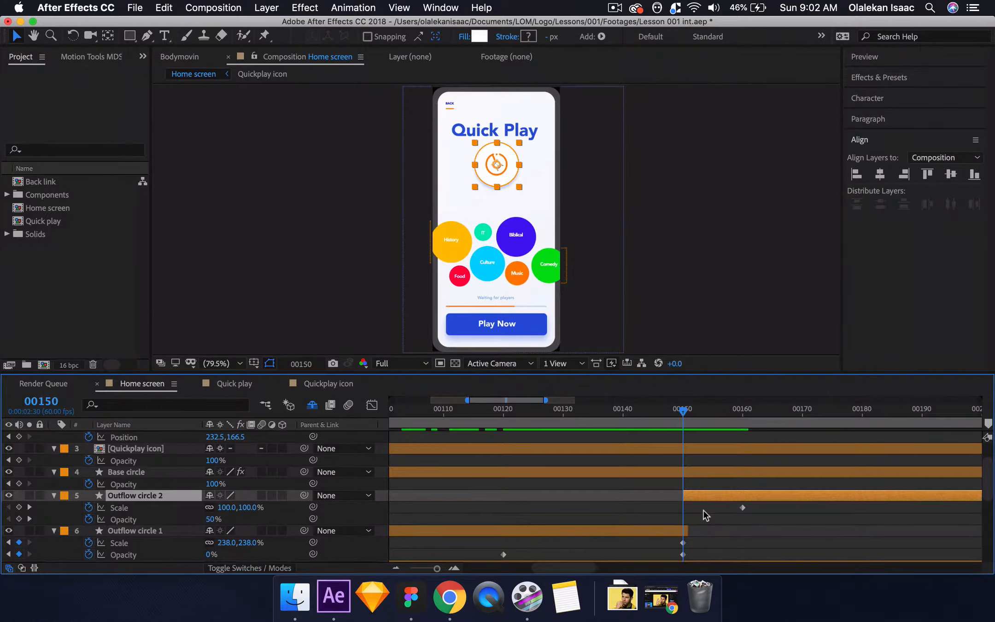
left_click(593, 409)
key("space")
key("space")
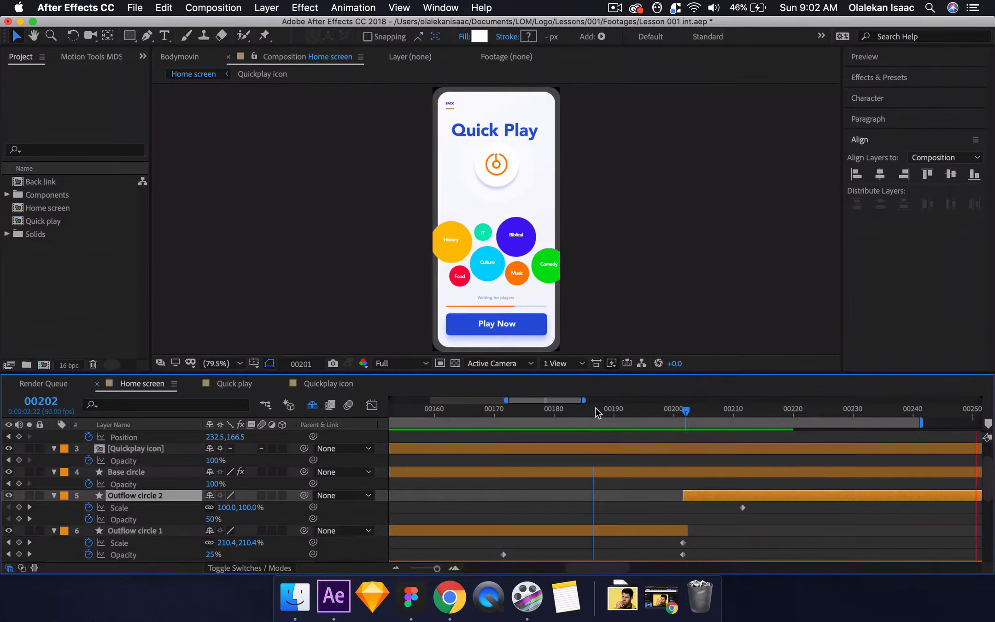
- Set the Outflow circle 1 layer's opacity to 87% at frame 120
scroll(596, 408, "left", 10)
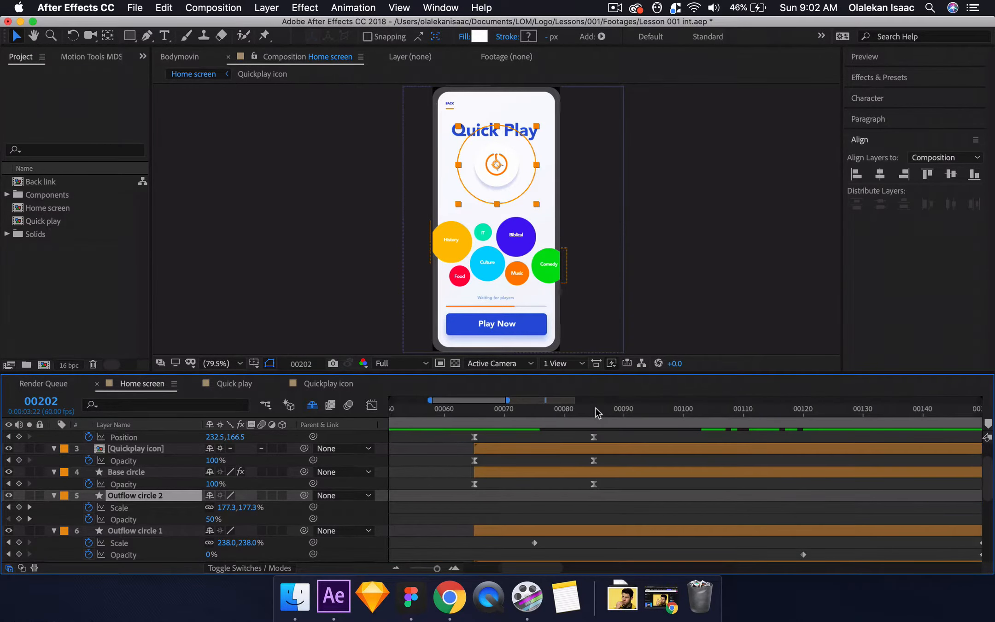
scroll(596, 407, "right", 2)
left_click(663, 410)
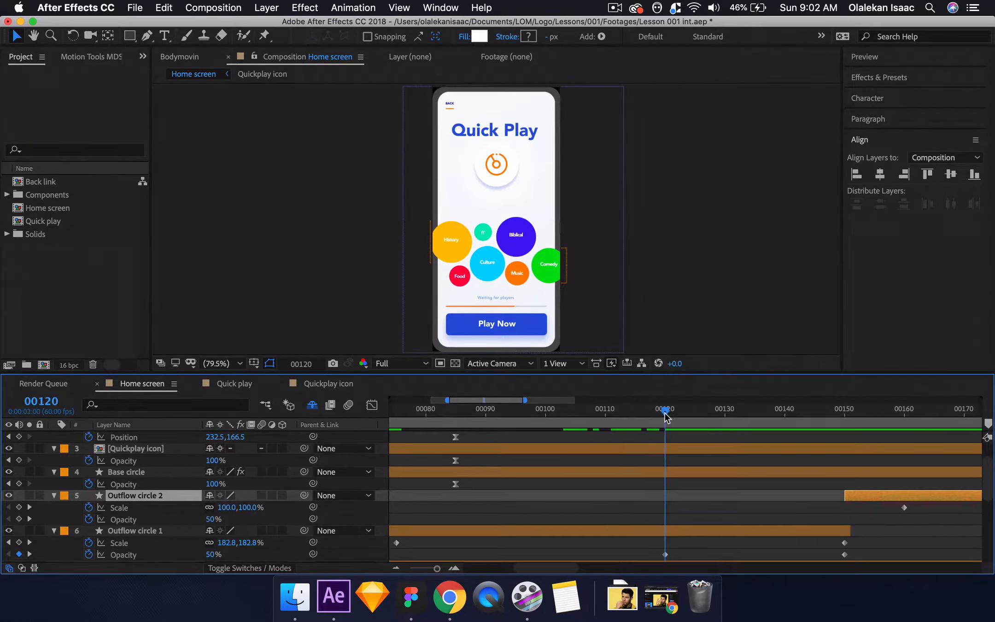
left_click(213, 554)
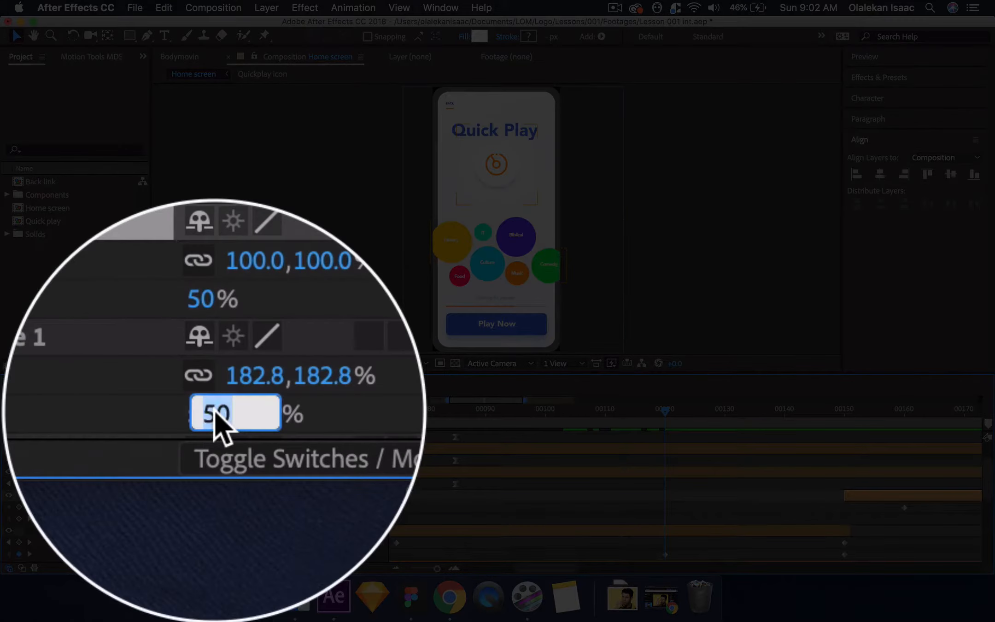
type("87")
key("Return")
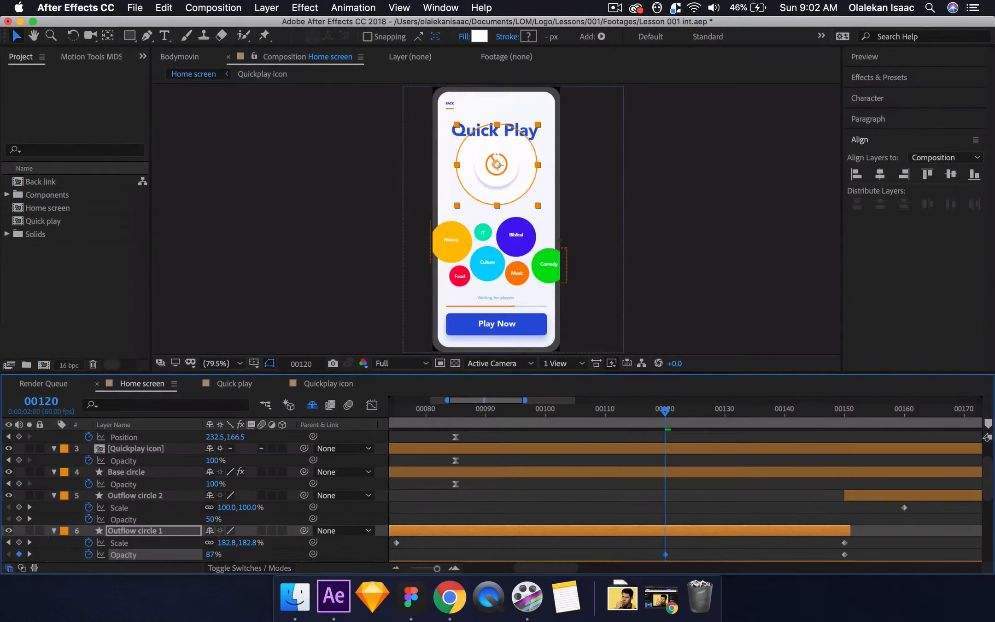
- Fade in Outflow circle 1 from frame 65 using Base circle's opacity keyframes, with 87% at frame 85, and preview it
scroll(389, 518, "left", 3)
left_click(504, 410)
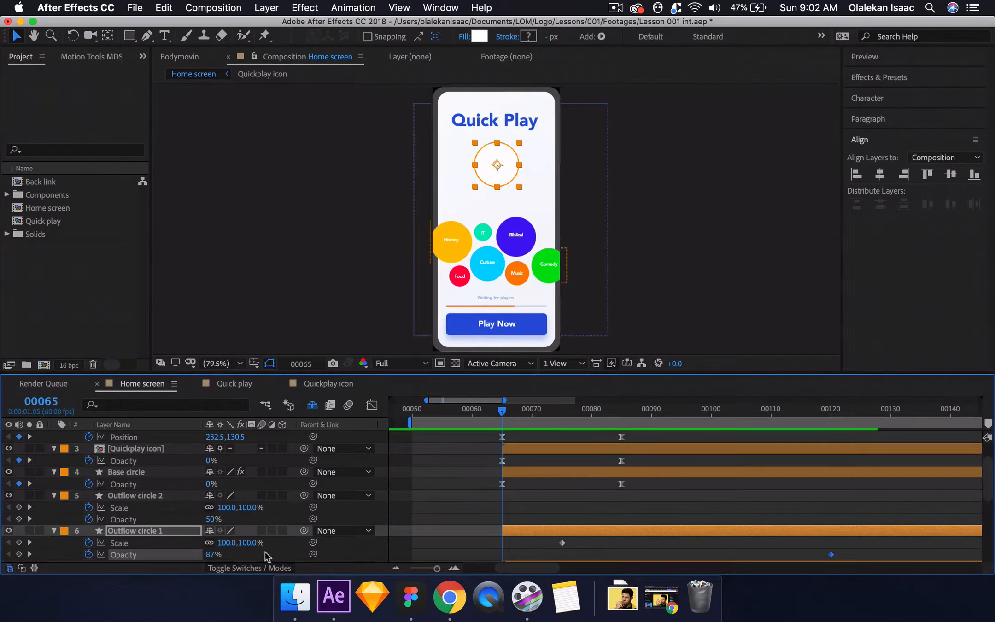
key("super+shift+a")
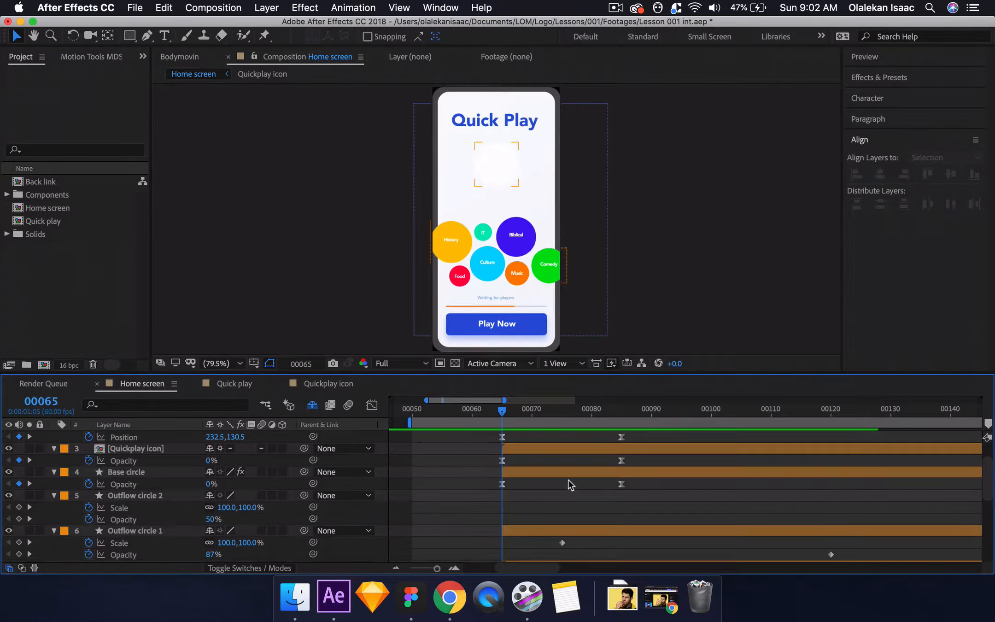
left_click_drag(572, 485, 634, 491)
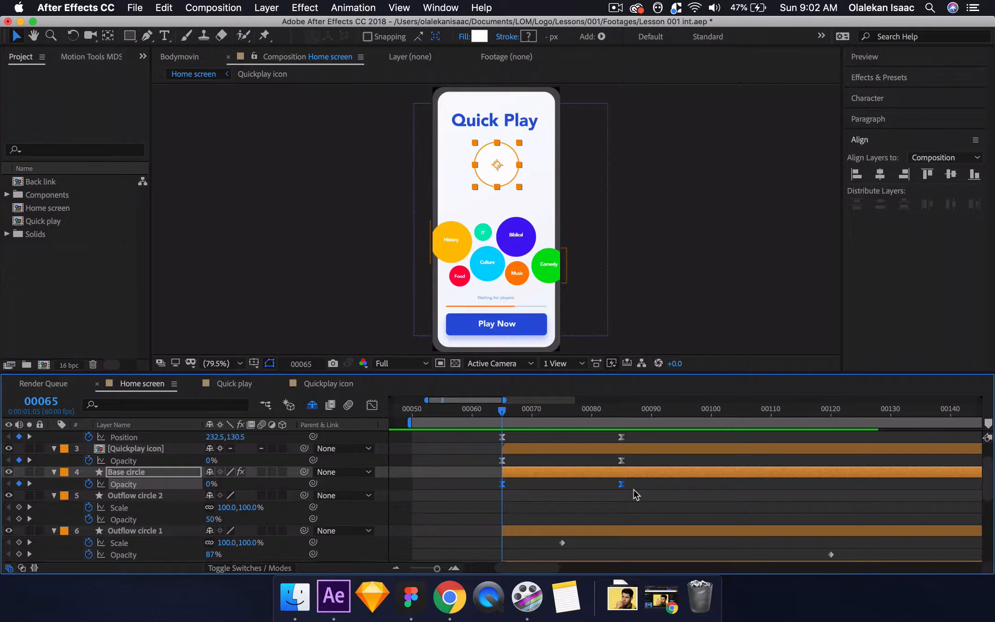
left_click(175, 555)
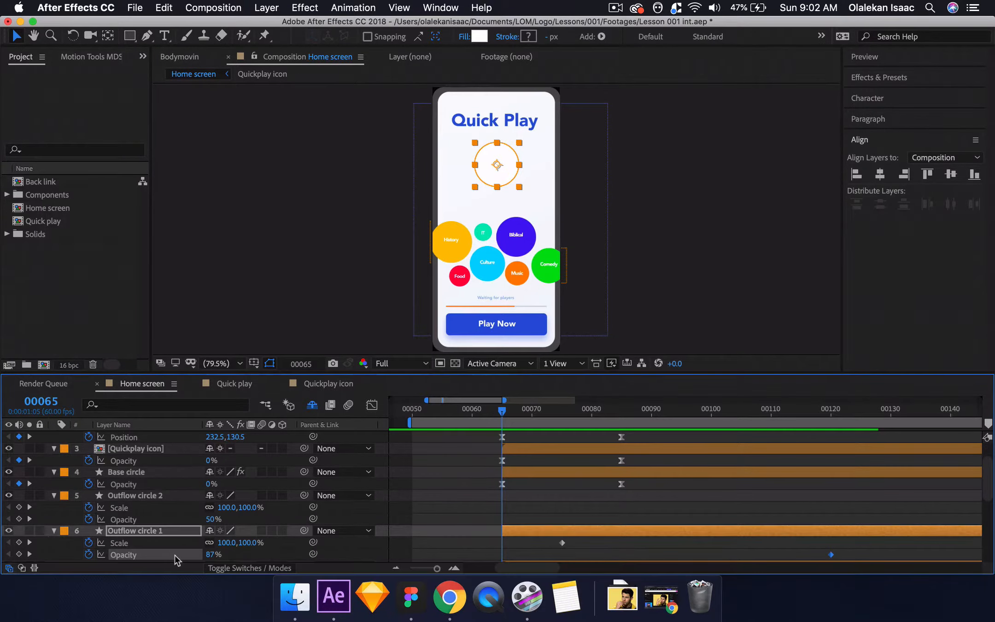
key("ctrl+v")
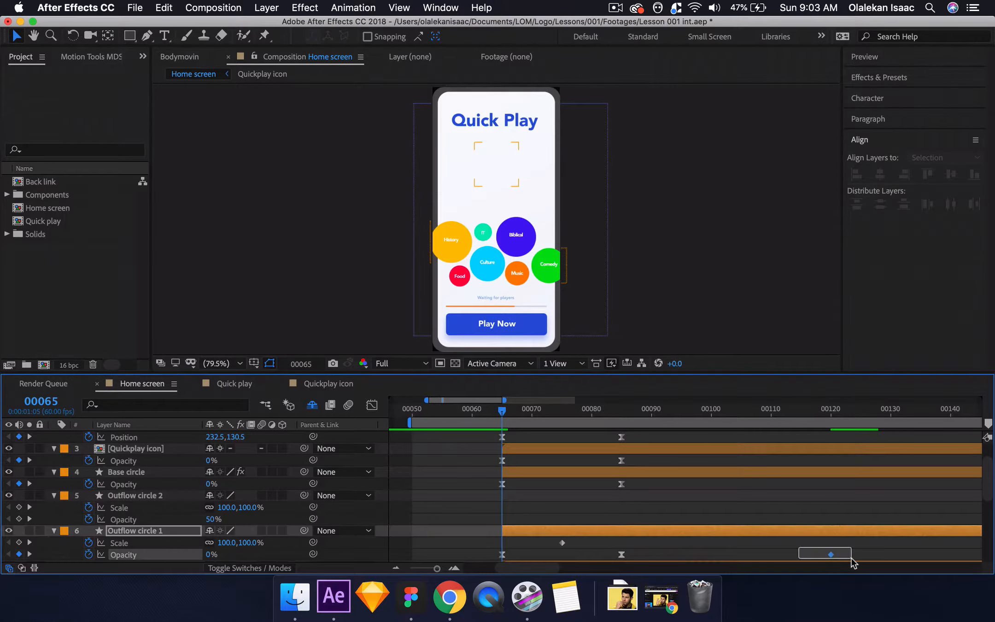
key("space")
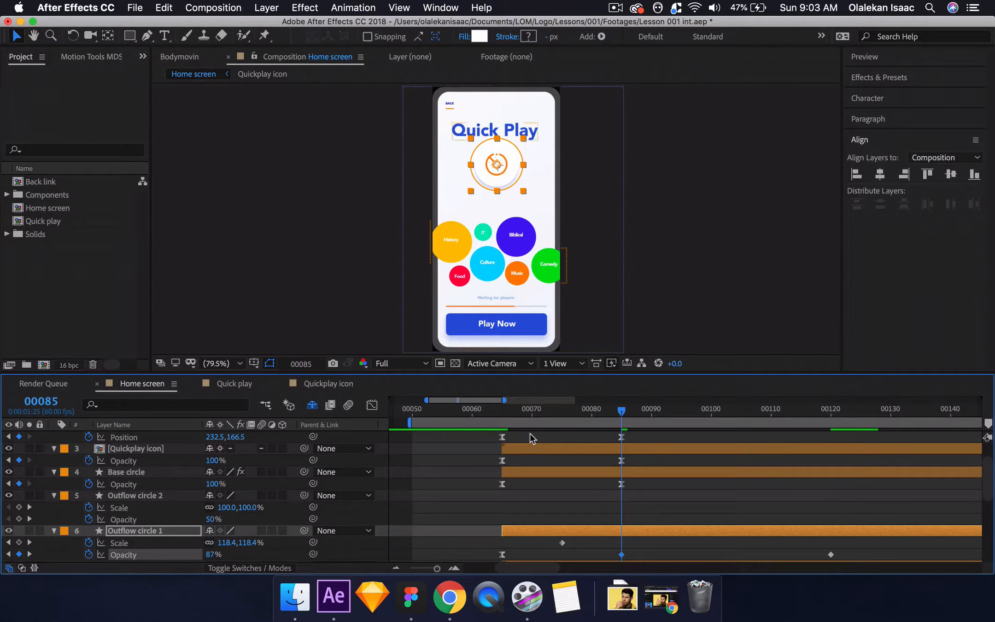
left_click(502, 410)
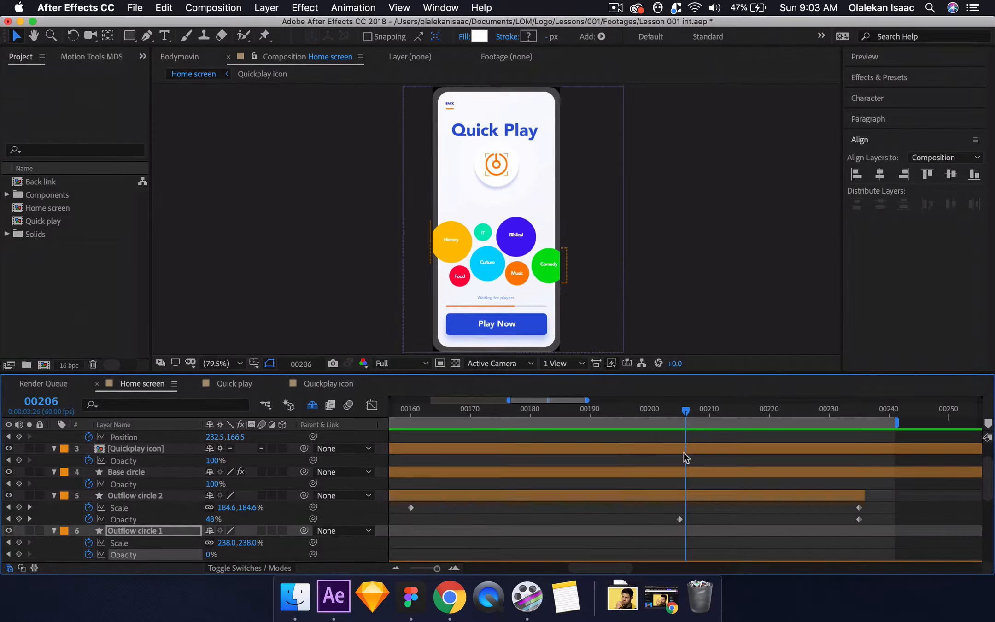
- Select the History bubble layer and reveal its Position and Scale properties
left_click_drag(436, 568, 433, 568)
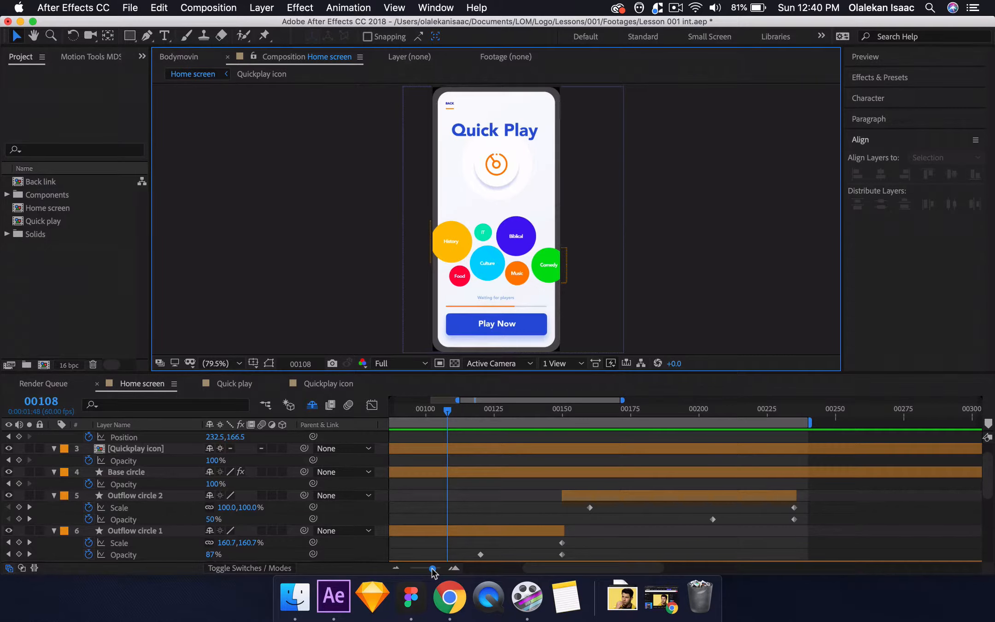
left_click(466, 238)
left_click(440, 258)
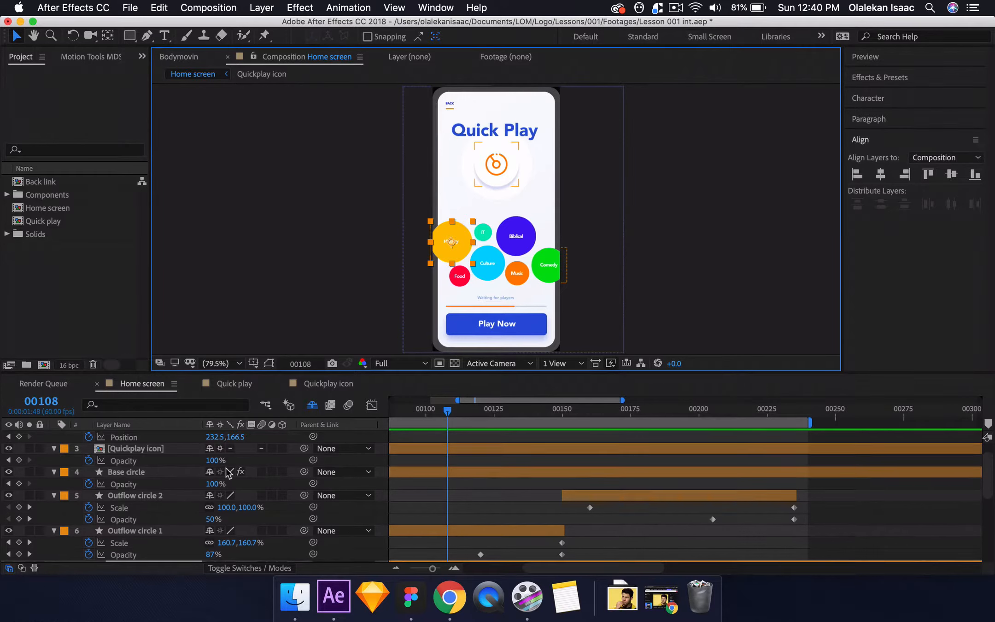
scroll(227, 473, "down", 4)
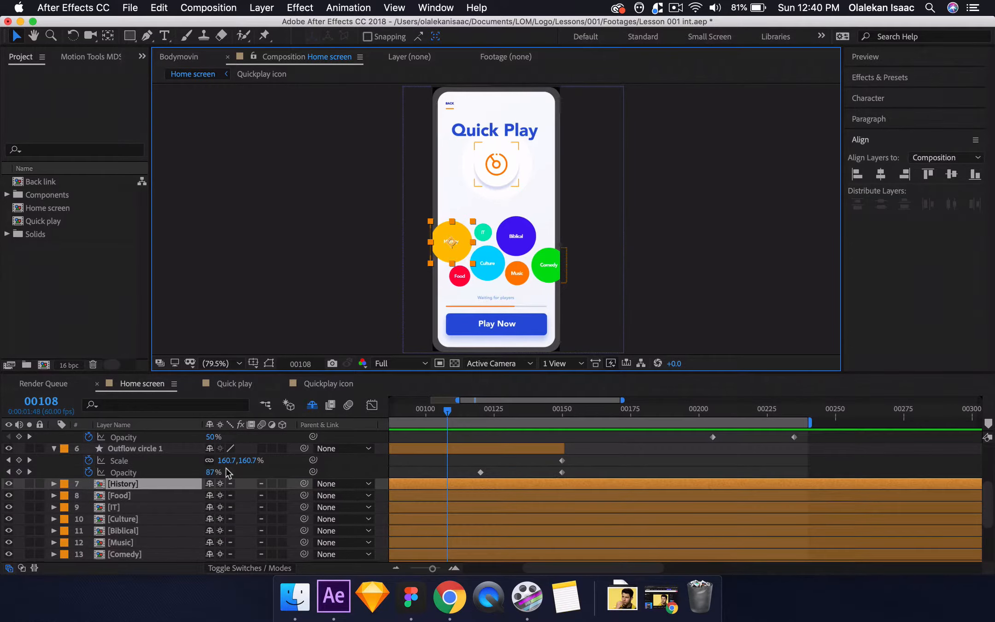
left_click(129, 484)
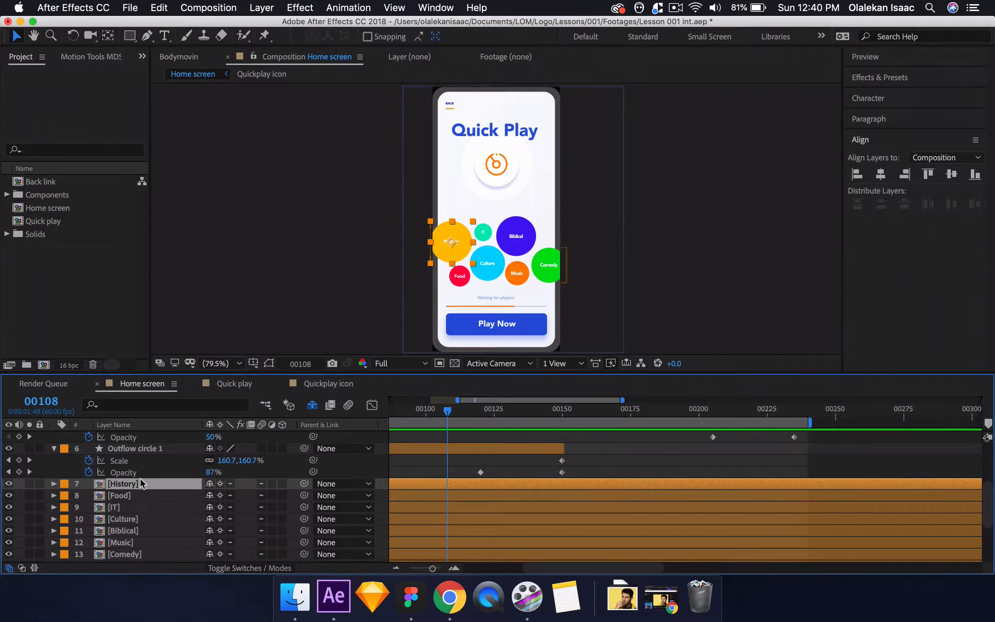
key("p")
key("shift+s")
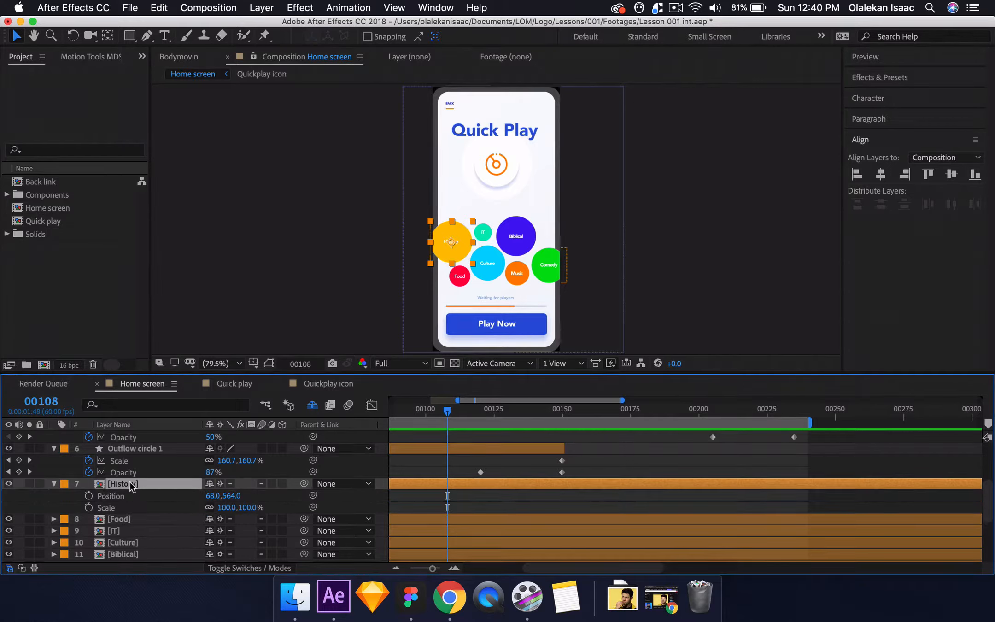
- Add Position and Scale keyframes to the History layer at frames 75 and 108
scroll(460, 427, "left", 5)
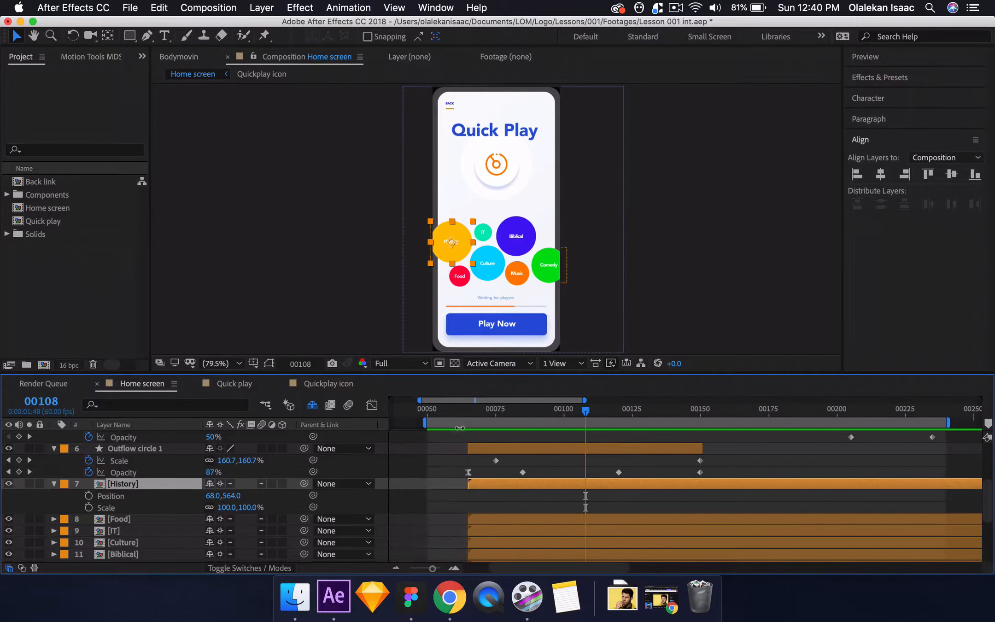
left_click(599, 410)
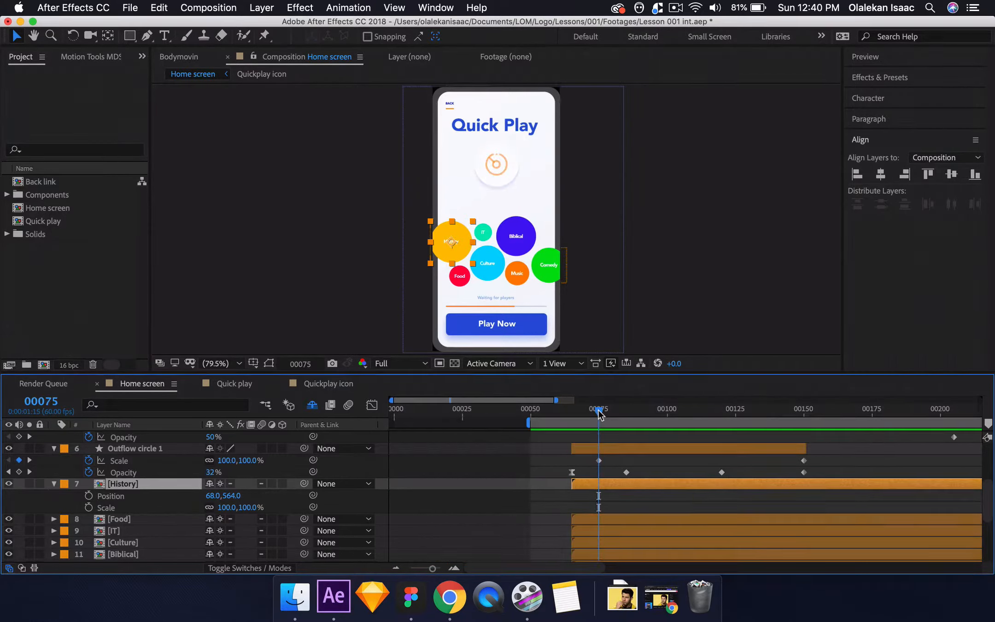
left_click(89, 496)
left_click(89, 507)
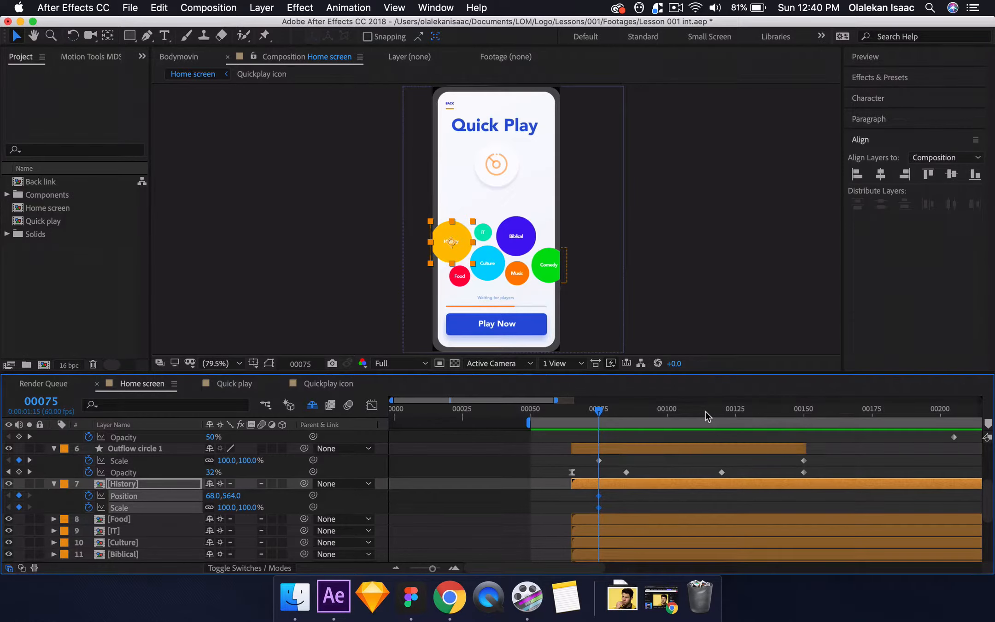
left_click_drag(708, 416, 690, 415)
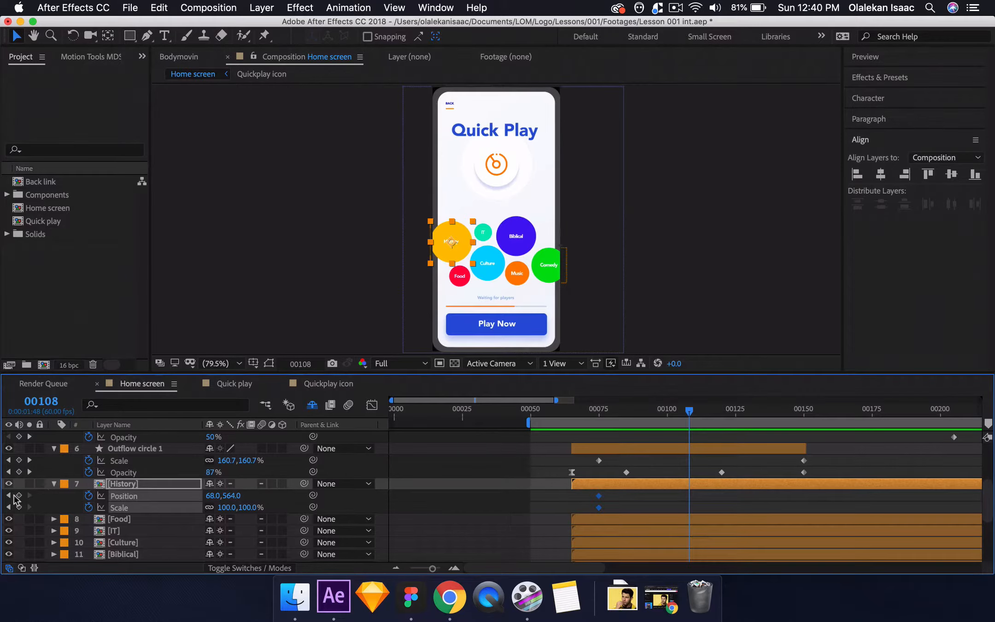
left_click(19, 507)
key("j")
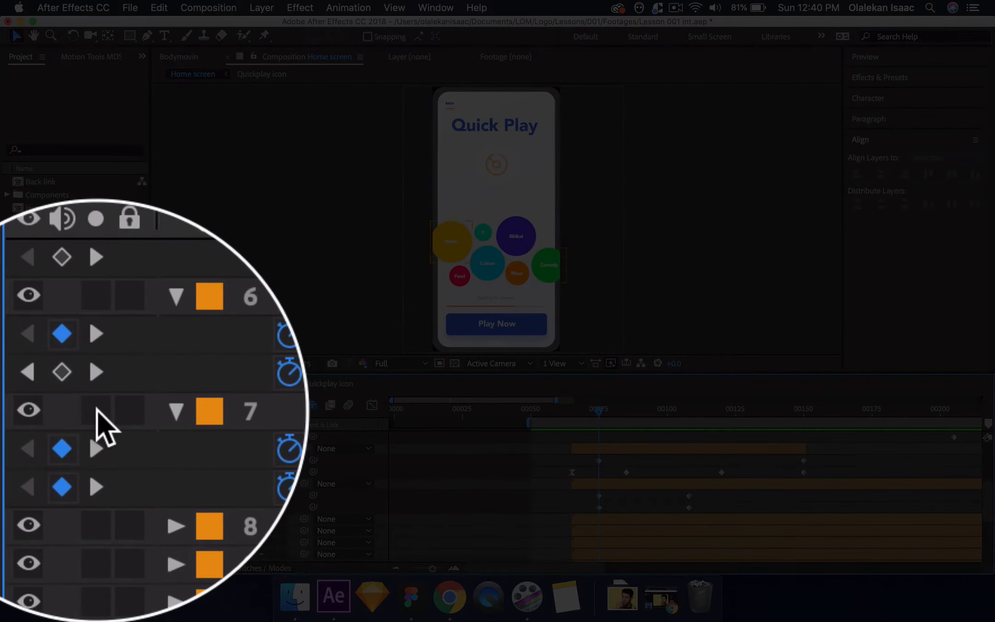
- Solo the History layer and set its frame 75 position to 288, 564 and scale to 5%
left_click(29, 483)
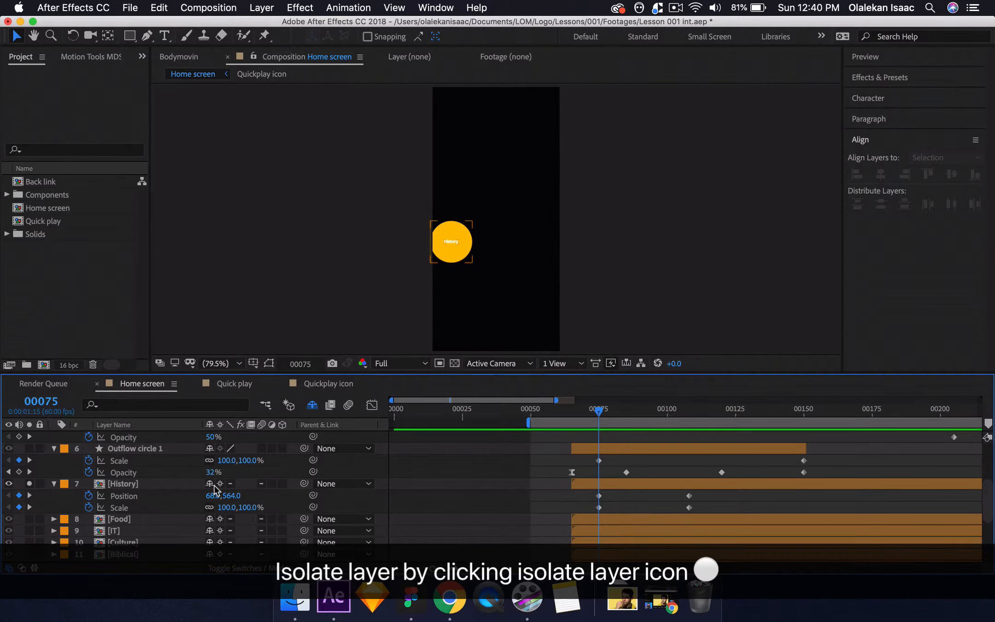
left_click_drag(214, 496, 366, 513)
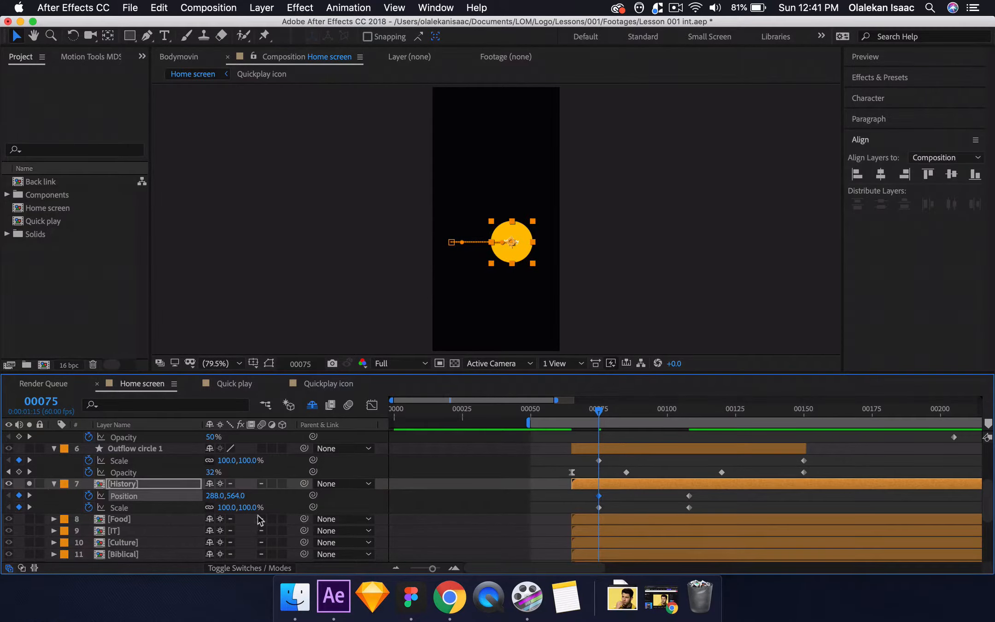
left_click(229, 507)
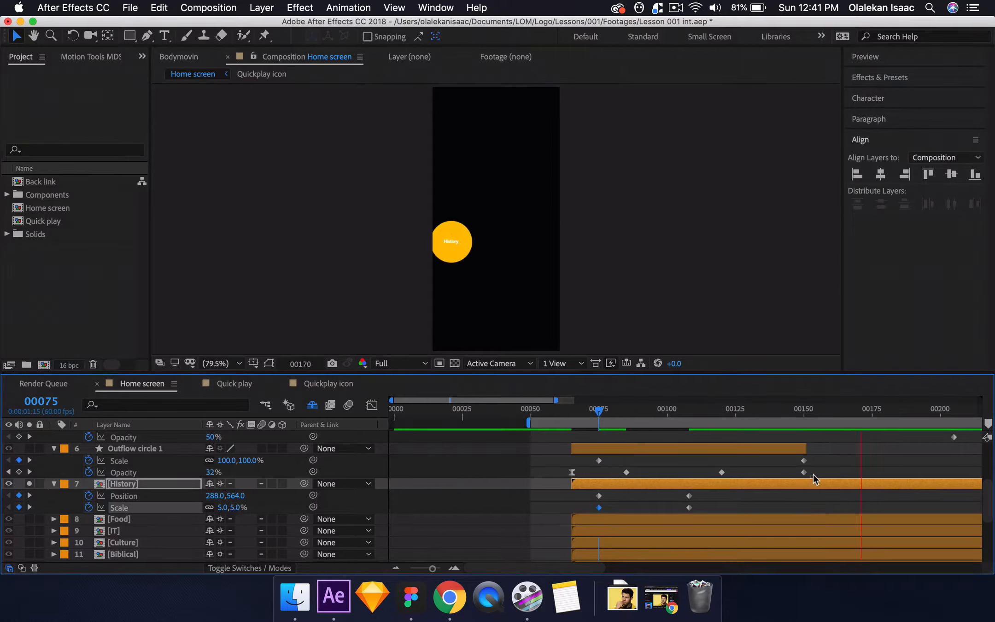
- Shorten the work area so that it ends at frame 133
left_click(857, 417)
key("n")
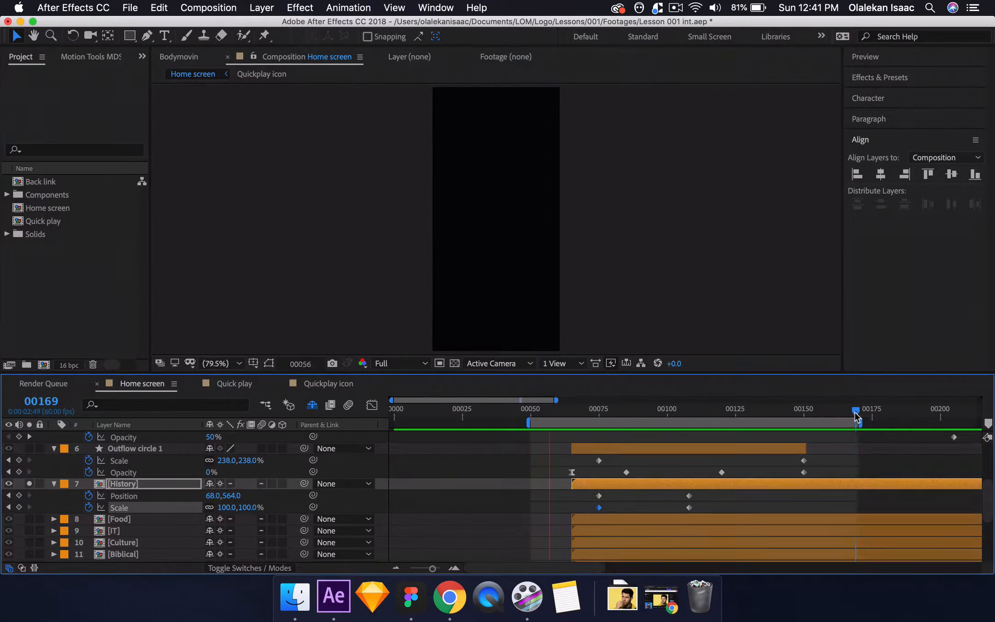
left_click_drag(855, 417, 758, 417)
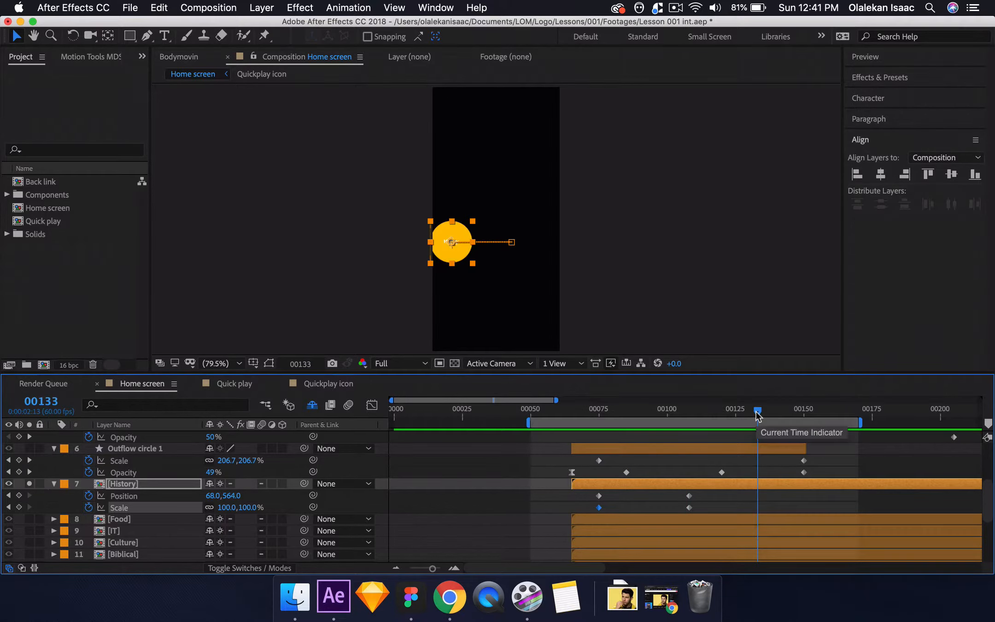
key("n")
- Ease the History layer's Position and Scale keyframes by reshaping their curves in the Graph Editor, and preview the motion
left_click(573, 497)
left_click_drag(574, 497, 718, 505)
right_click(690, 507)
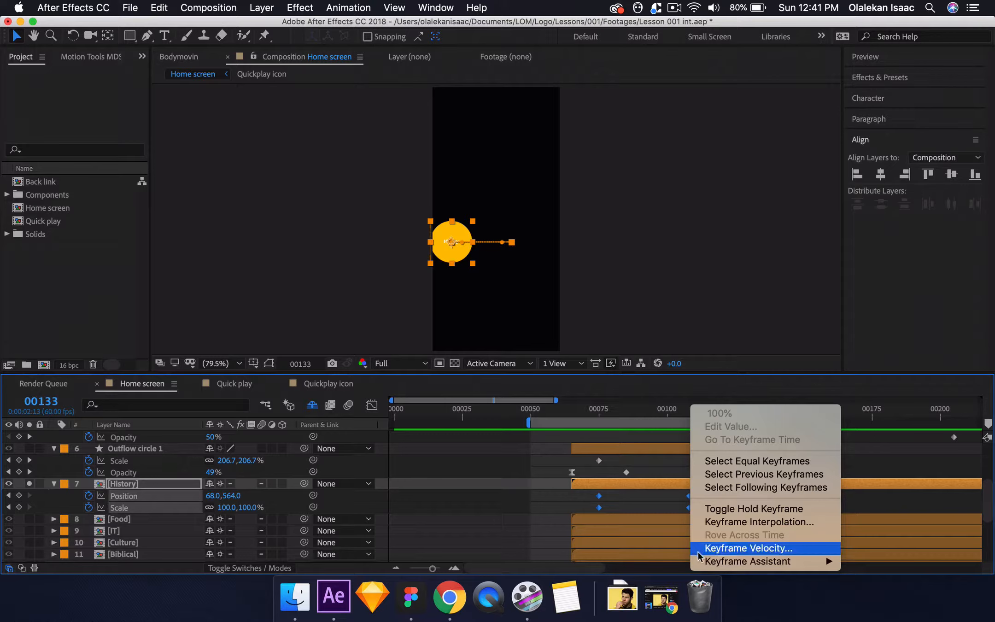
mouse_move(746, 561)
left_click(579, 501)
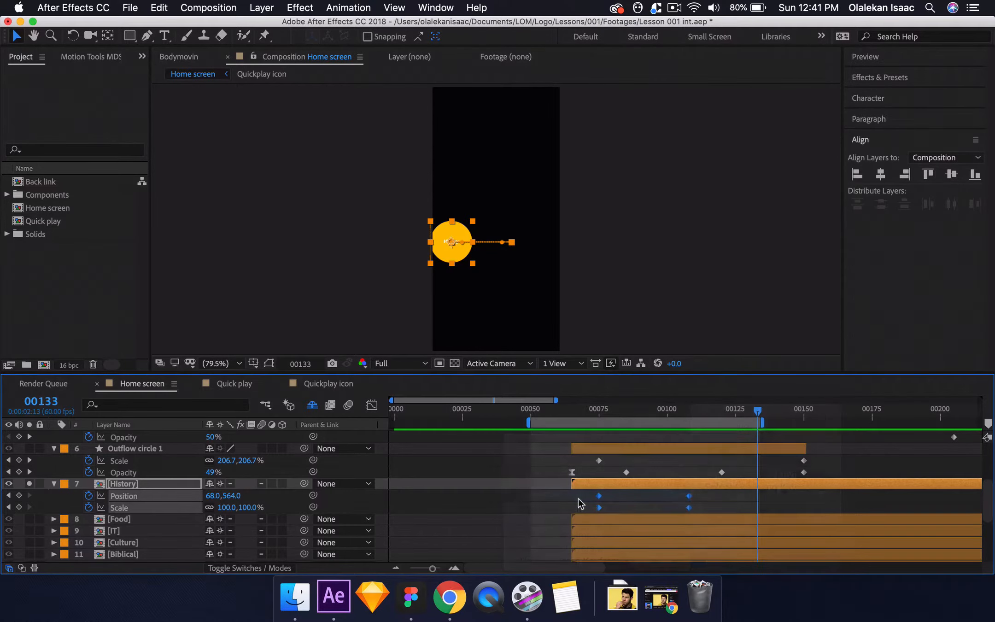
left_click(376, 405)
left_click_drag(716, 524, 654, 533)
left_click(372, 405)
key("space")
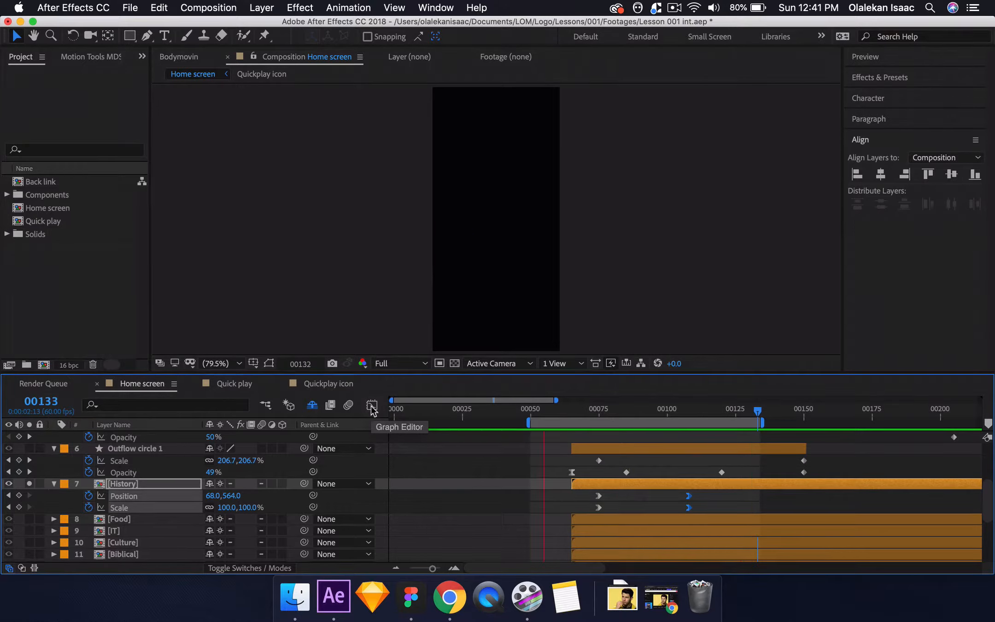
- Move the History layer's ending Scale keyframe to frame 93 and preview the animation
left_click_drag(594, 406, 648, 412)
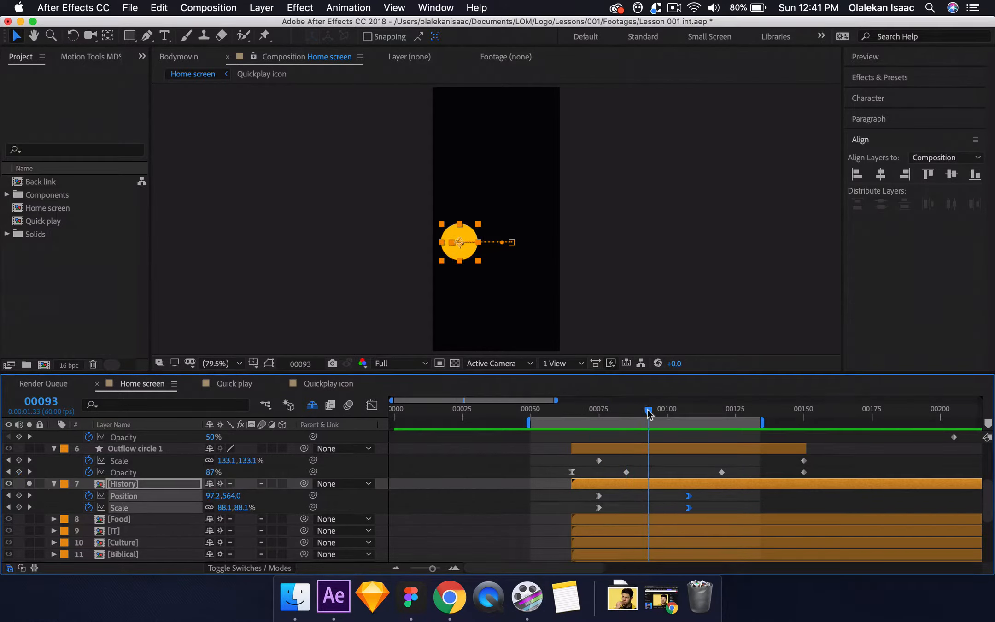
left_click(689, 506)
left_click_drag(689, 507, 648, 515)
key("space")
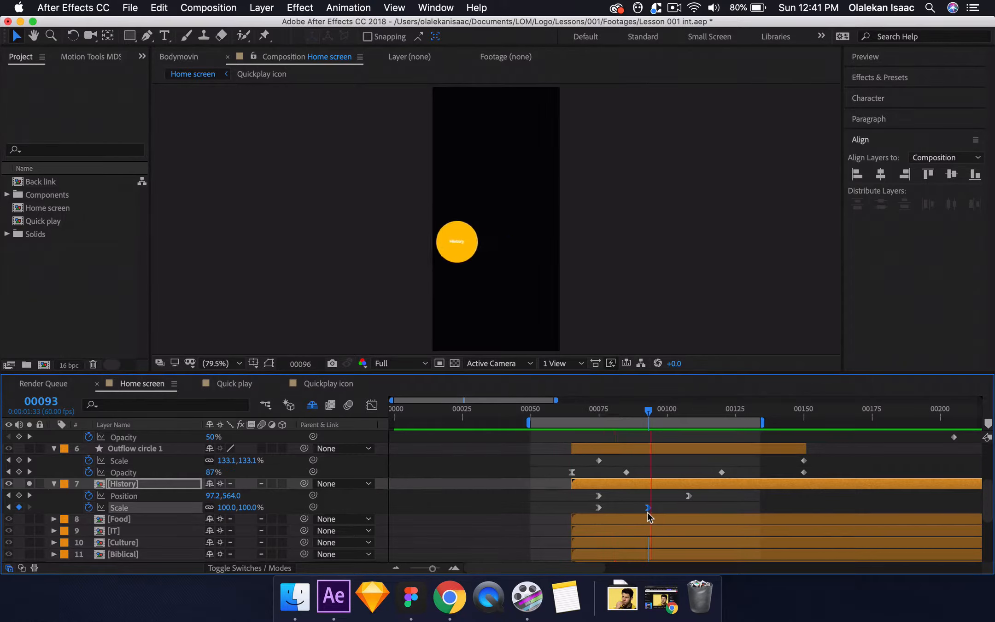
- Solo the Food layer and start Position and Scale keyframes on it at frame 75
key("space")
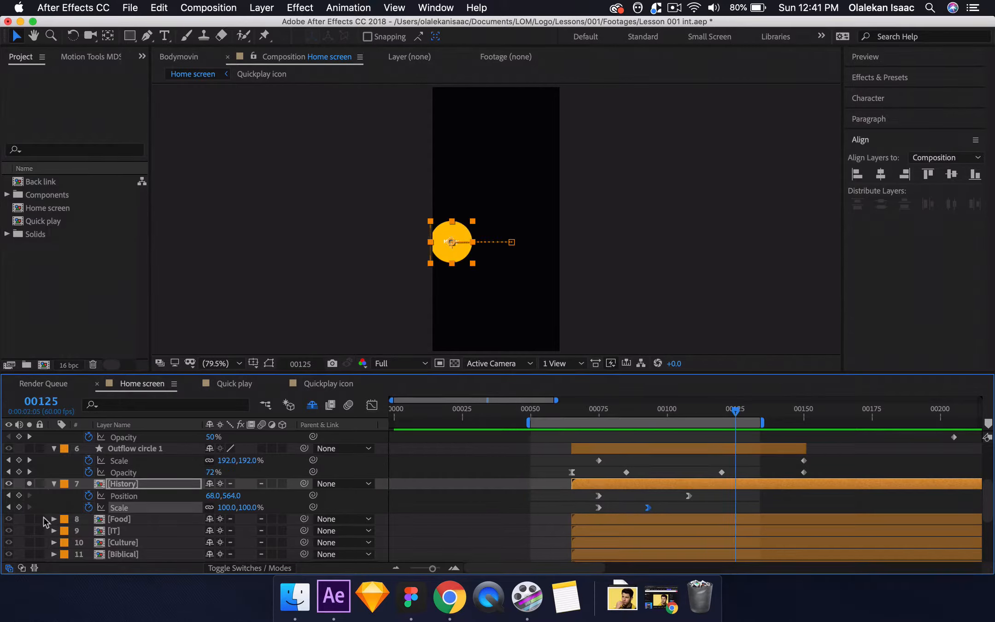
key("j")
key("j")
key("j")
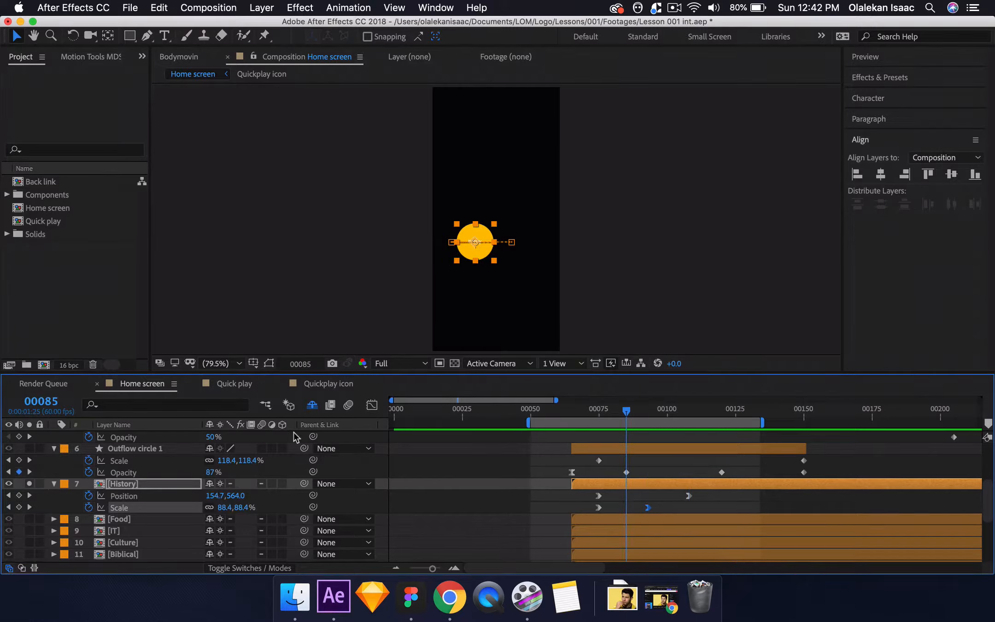
key("j")
left_click(29, 519)
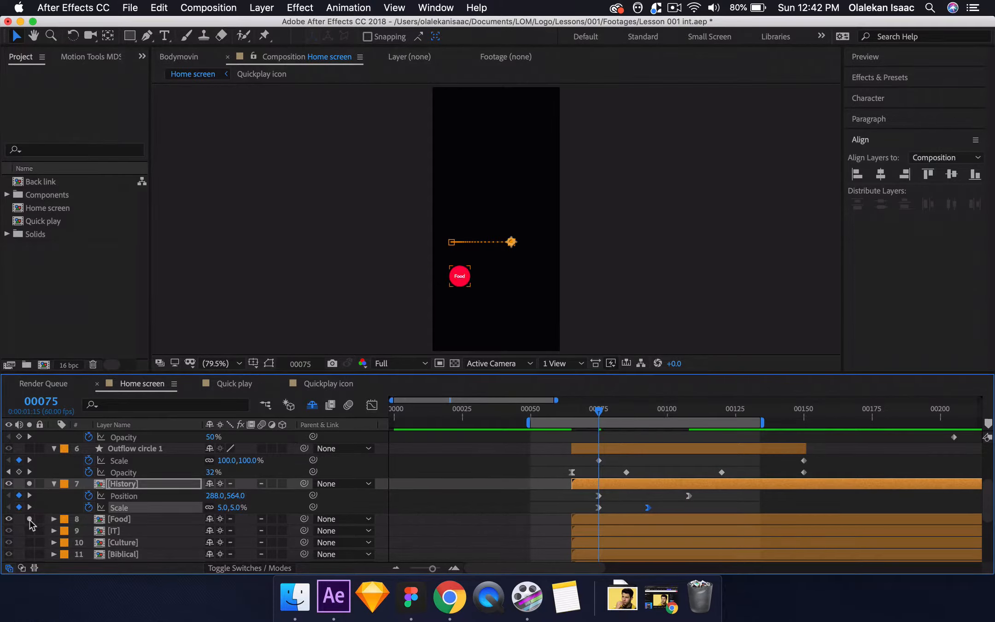
left_click(131, 521)
key("p")
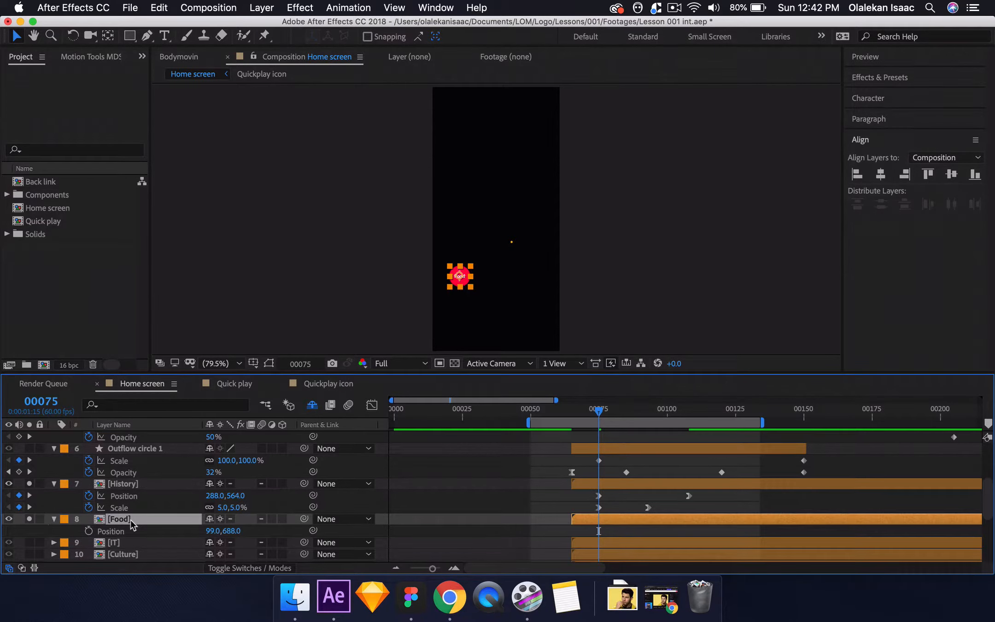
key("shift+s")
left_click(89, 531)
left_click(89, 542)
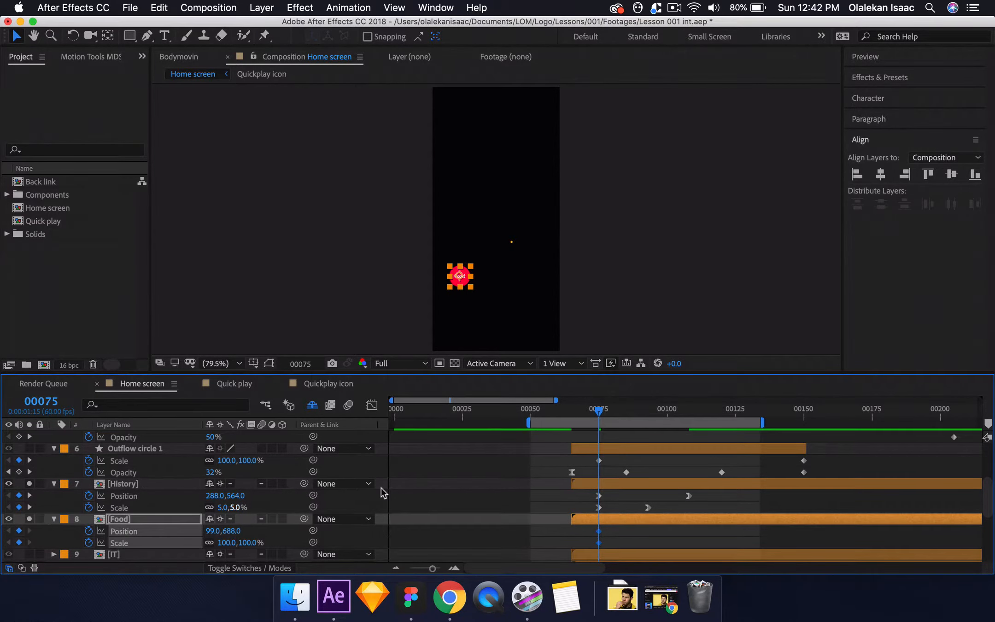
- Copy the History layer's Scale keyframes and paste them onto the Food layer's Scale at frame 75
key("space")
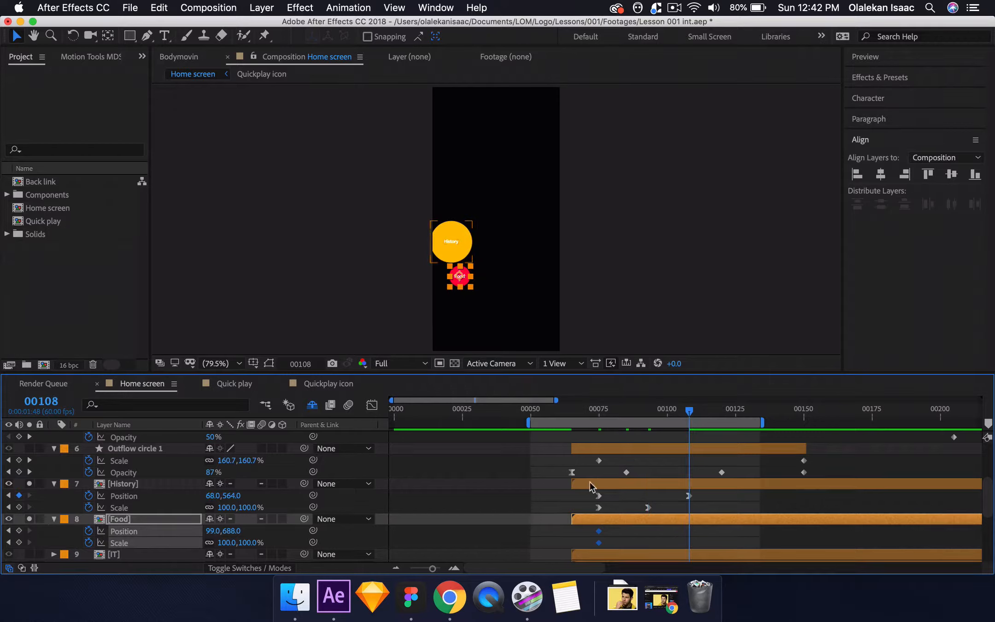
left_click_drag(582, 507, 655, 511)
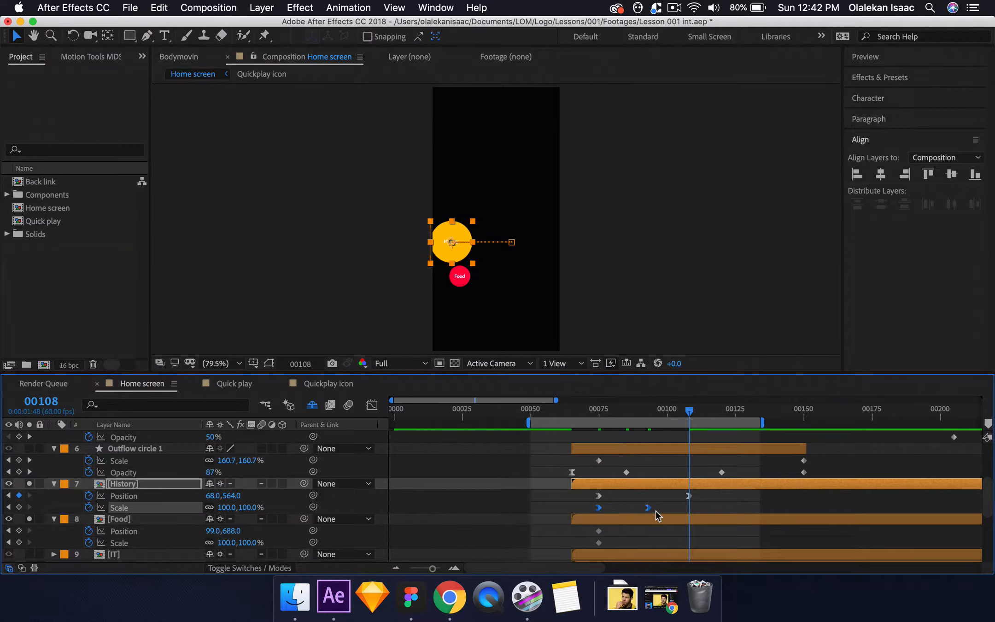
key("j")
key("j")
key("j")
key("cmd+c")
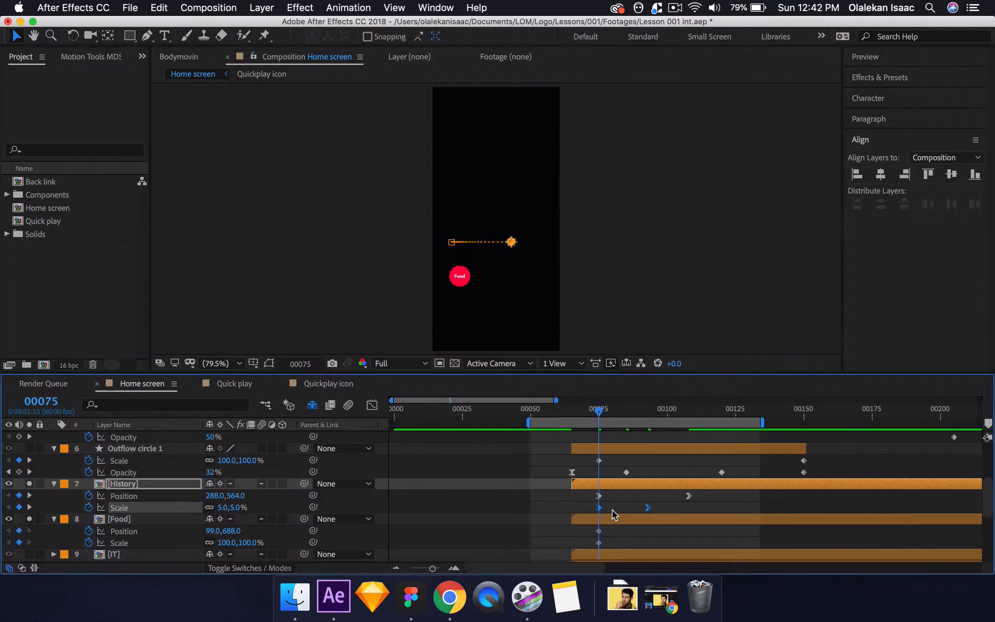
left_click(169, 546)
key("cmd+v")
- Add a Position keyframe to the Food layer at frame 108
key("k")
key("k")
key("k")
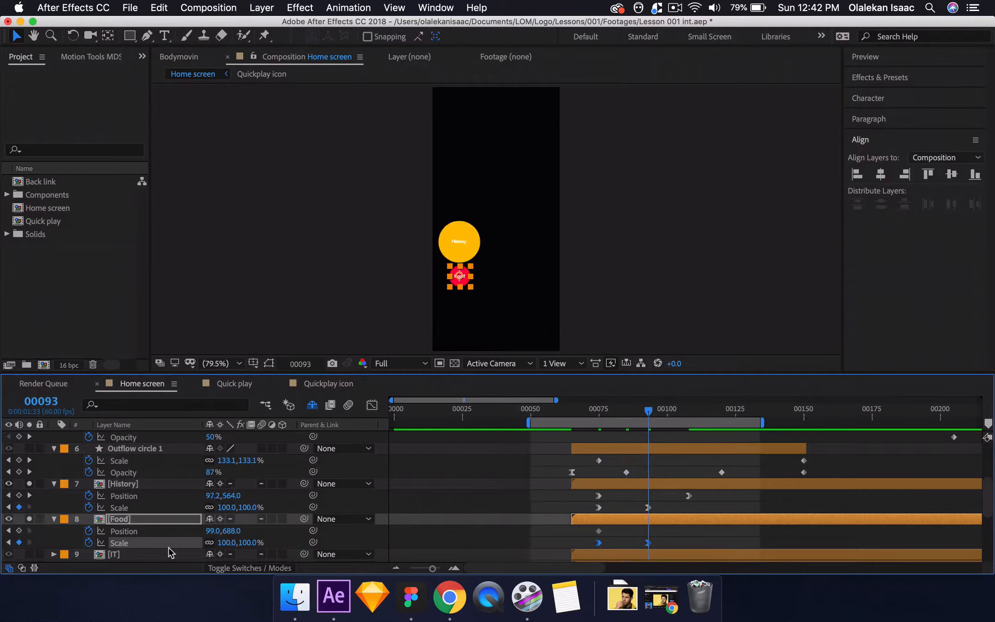
left_click(271, 534)
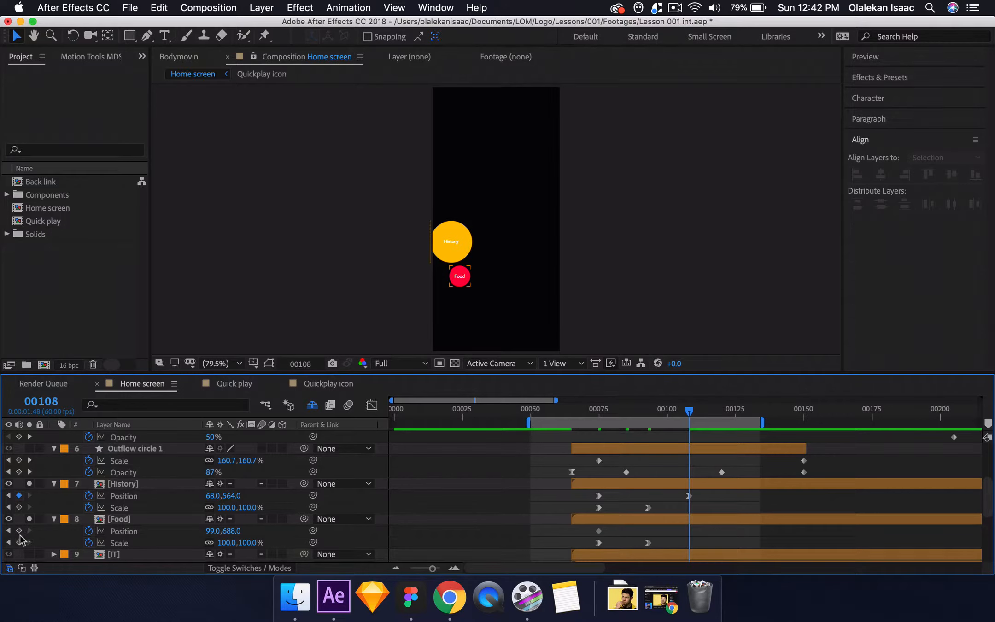
left_click(19, 531)
- Set the Food layer's frame 75 position to 350, 688
key("j")
key("j")
key("j")
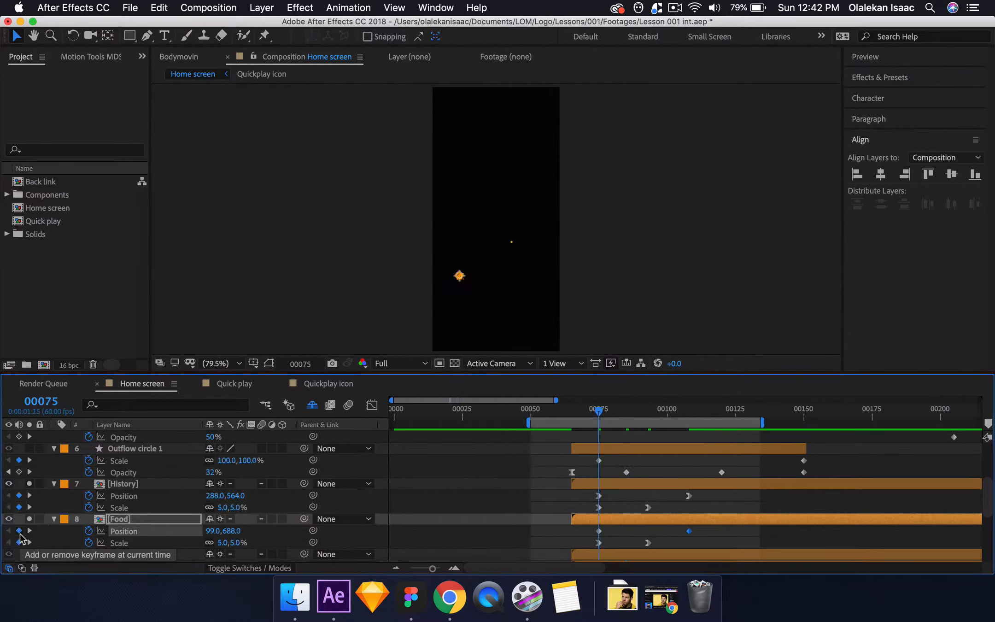
left_click(256, 534)
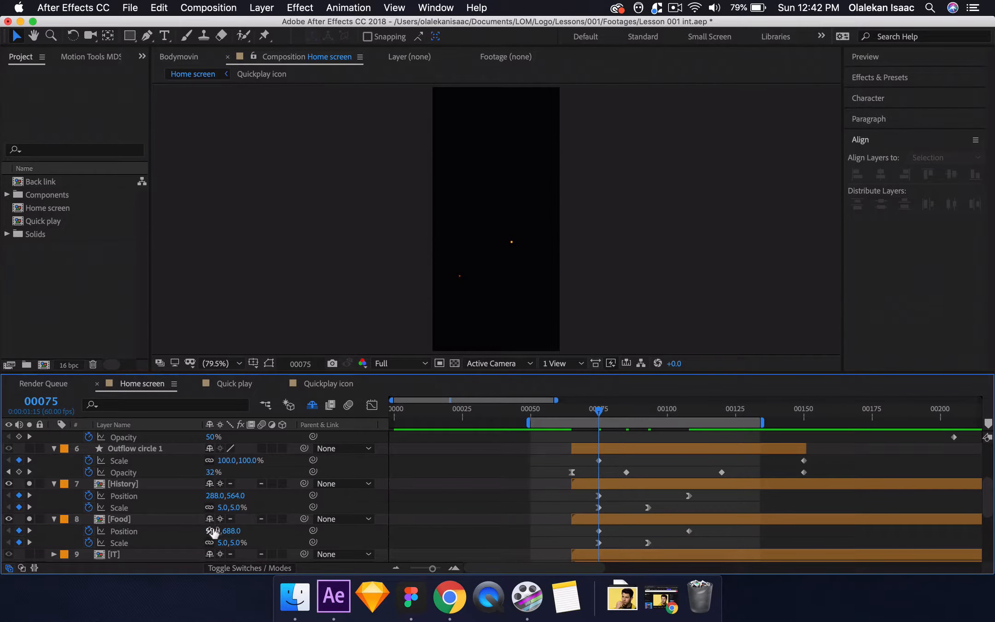
left_click_drag(213, 531, 235, 530)
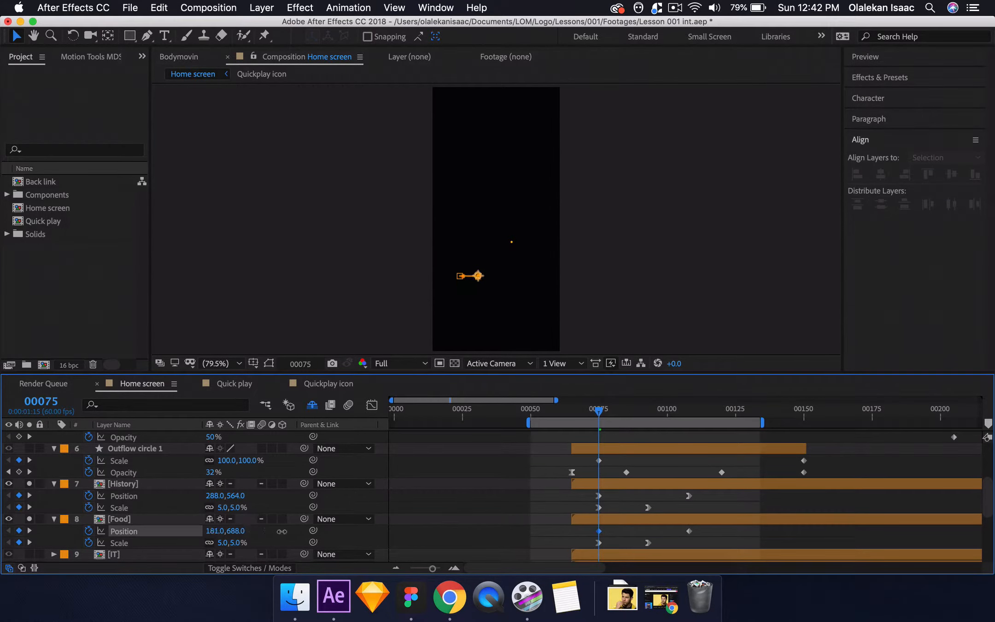
left_click_drag(389, 529, 387, 528)
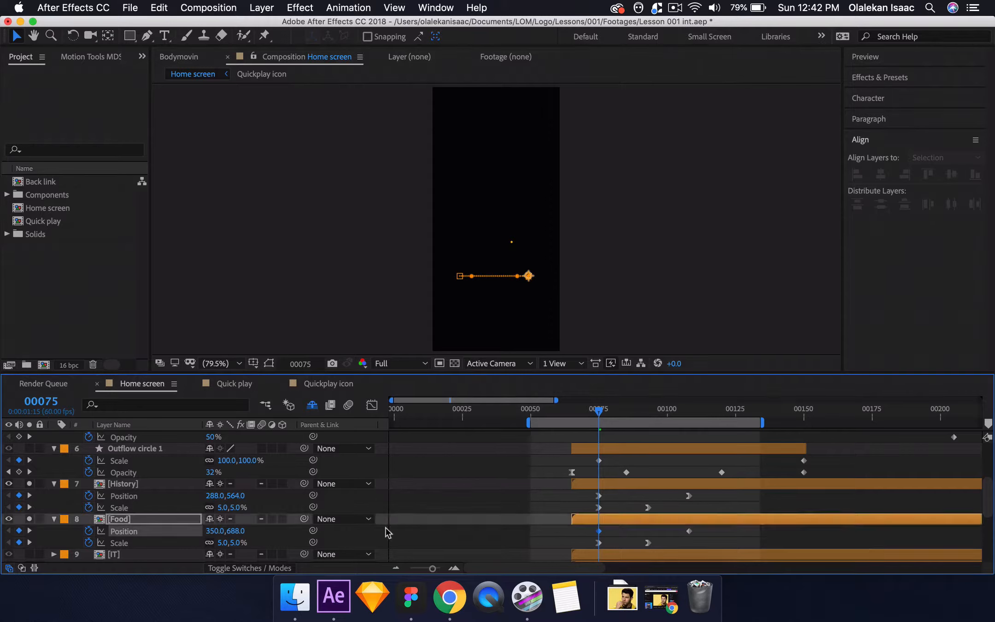
- Apply Easy Ease In to both of the Food layer's Position keyframes and preview the motion
left_click_drag(581, 529, 698, 535)
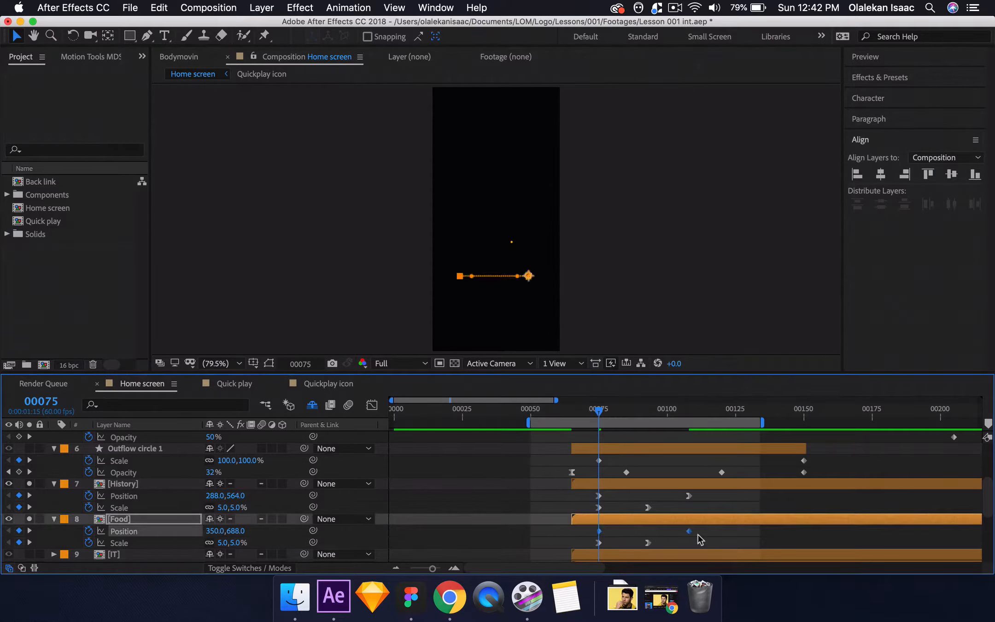
right_click(690, 533)
mouse_move(670, 561)
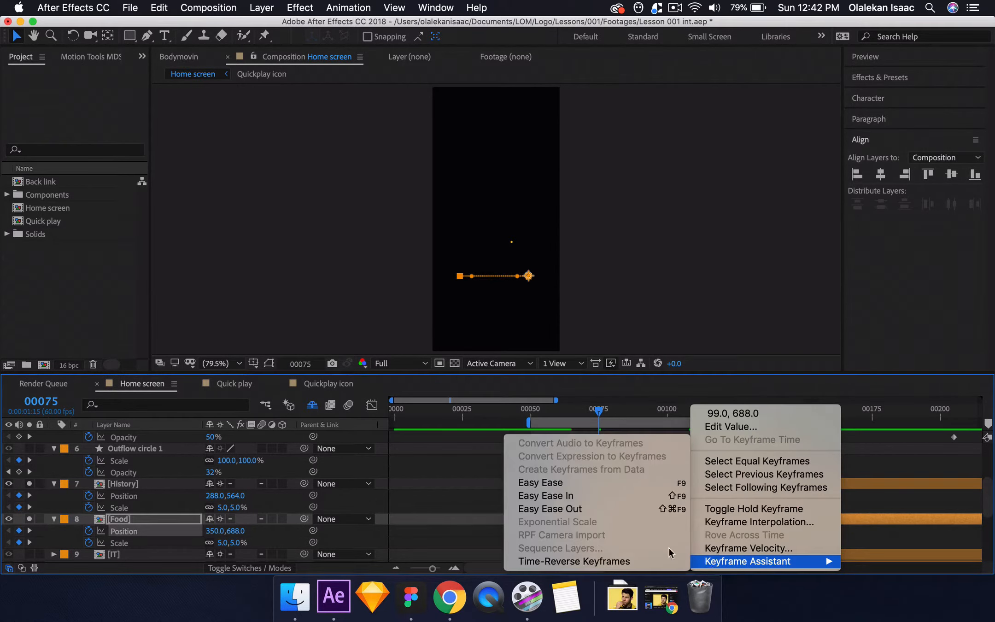
left_click(597, 499)
key("space")
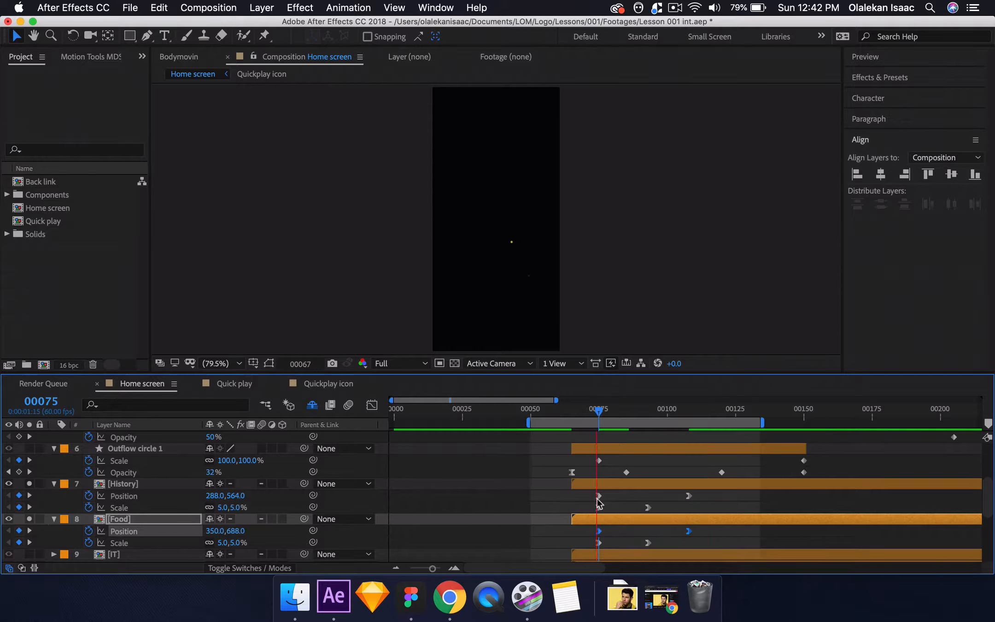
key("space")
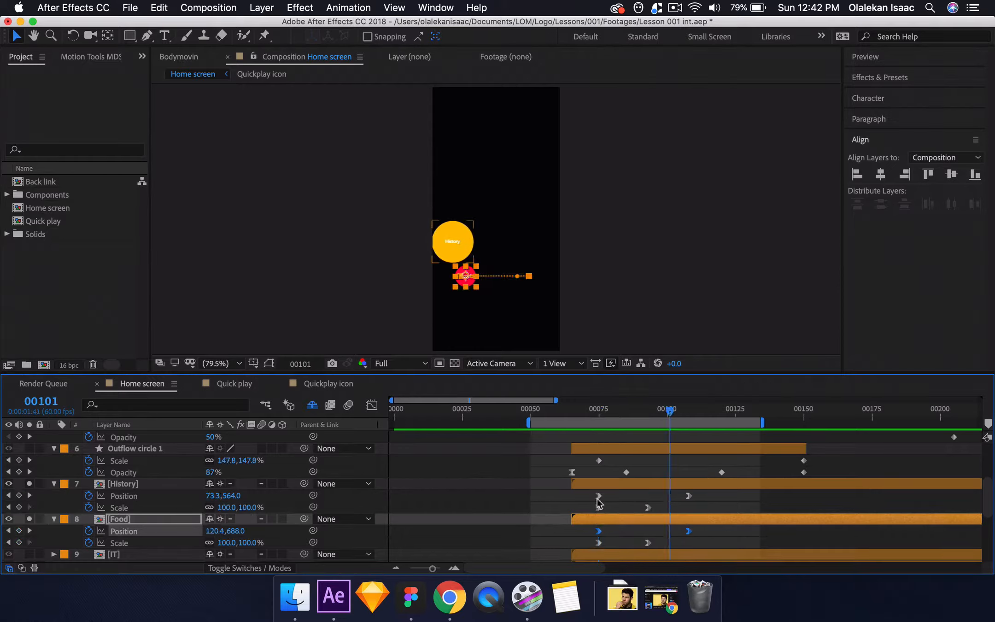
key("space")
key("space")
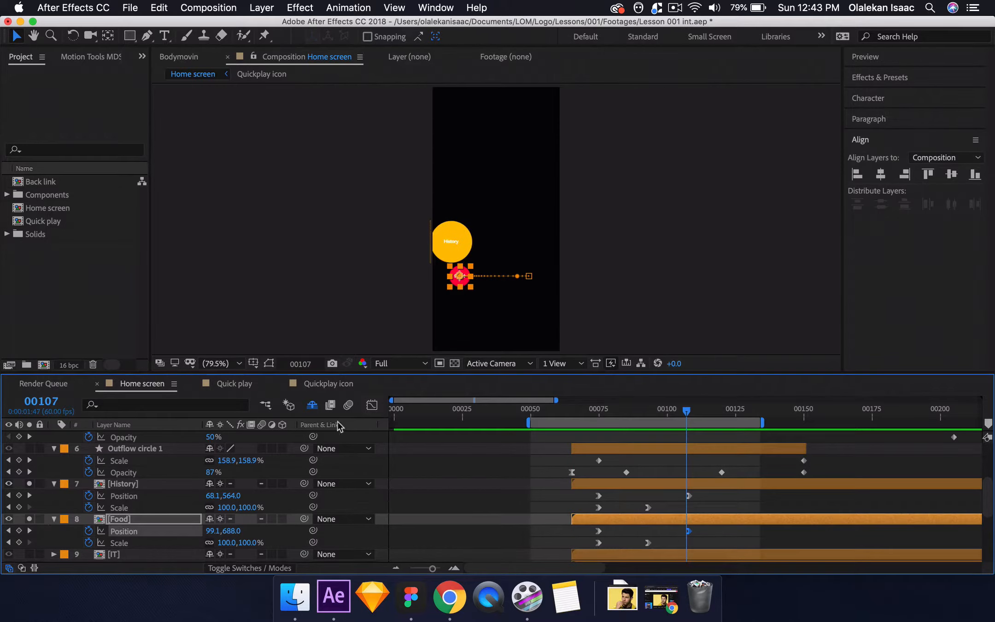
- Solo the IT layer and add Position keyframes to it at frames 75 and 108
scroll(133, 540, "down", 2)
left_click(30, 530)
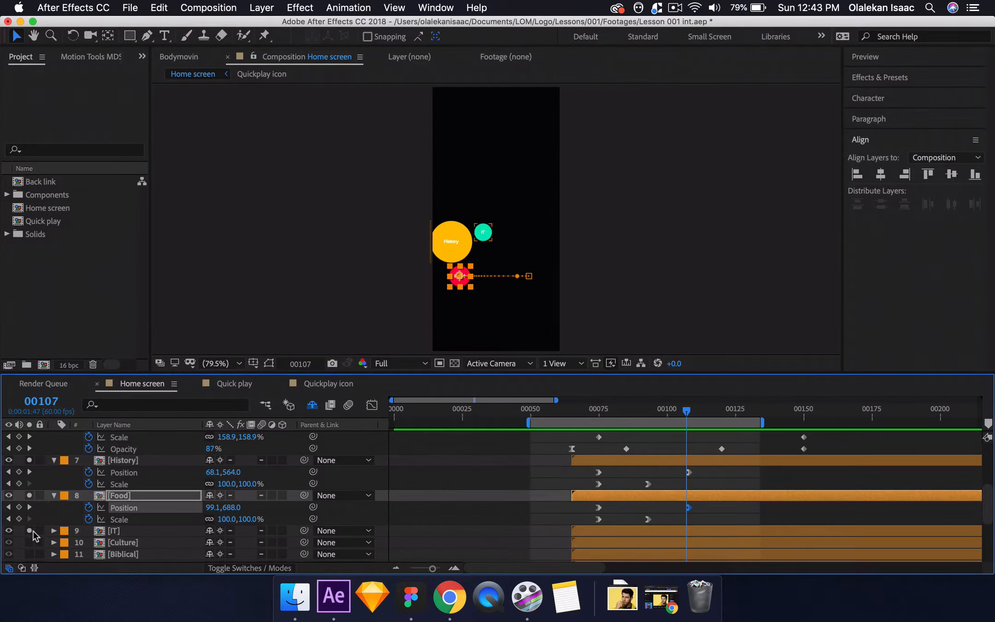
scroll(33, 531, "down", 1)
key("space")
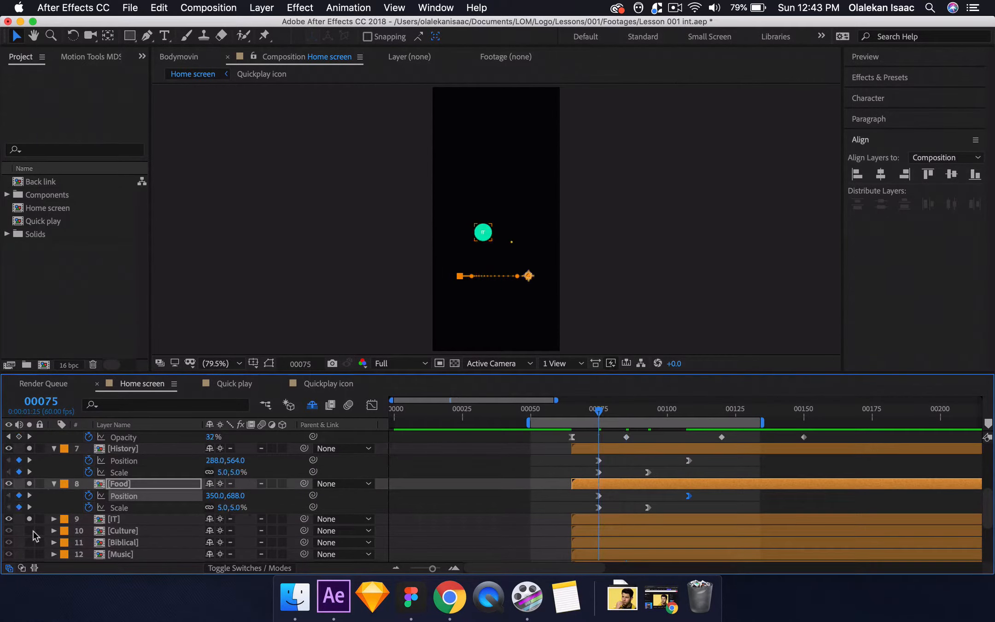
left_click(116, 520)
key("p")
left_click(88, 531)
key("k")
key("k")
key("k")
left_click(19, 531)
- Set the IT layer's frame 75 position to 380, 528
key("j")
key("j")
key("j")
left_click_drag(213, 531, 341, 524)
- Copy the Food layer's Scale keyframes and paste them onto the IT layer's Scale at frame 75
left_click(156, 519)
key("shift+s")
left_click(168, 509)
key("super+c")
left_click(160, 544)
key("super+v")
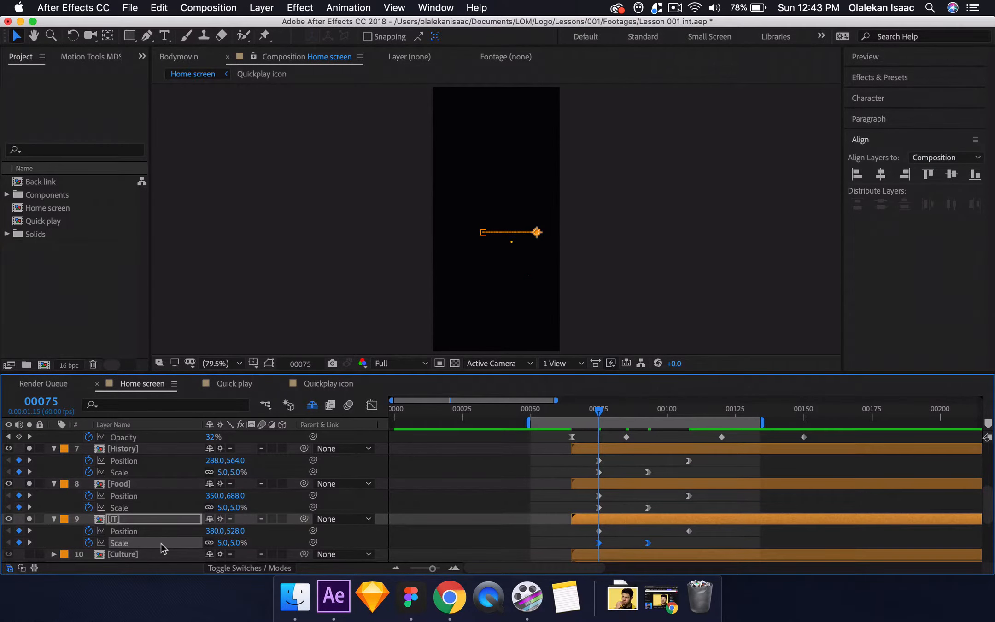
- Apply Easy Ease In to the IT layer's Position keyframes and preview the motion
left_click(161, 532)
key("space")
key("space")
right_click(599, 531)
mouse_move(668, 562)
left_click(815, 497)
- Add Position keyframes at frames 75 and 108 to the Culture, Biblical, Music and Comedy layers together
scroll(131, 521, "down", 5)
left_click(127, 496)
left_click(128, 530, "shift")
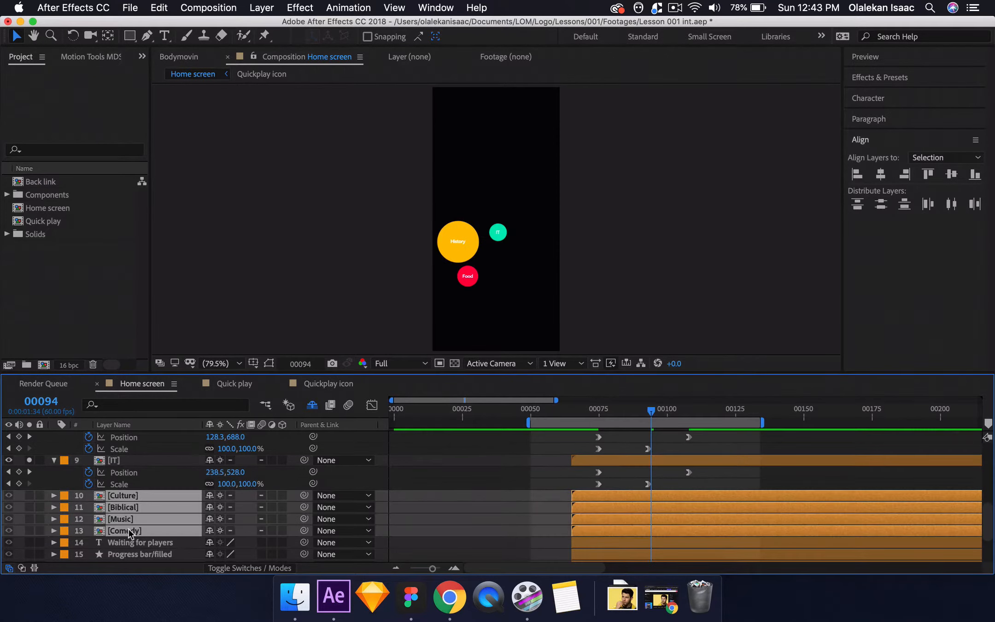
key("j")
key("j")
key("j")
left_click(124, 461)
left_click(124, 495)
left_click(123, 530, "shift")
key("p")
left_click(88, 508)
key("k")
key("k")
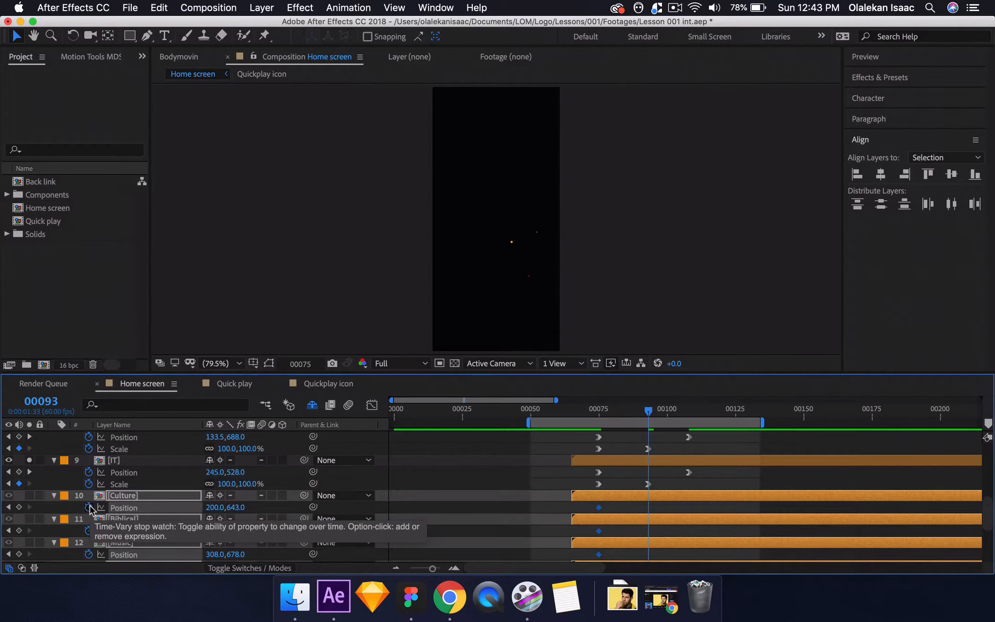
left_click(19, 507)
- Solo the Culture, Biblical, Music and Comedy layers and set Culture's frame 75 position to 469, 643
key("j")
key("j")
left_click(30, 495)
left_click(256, 510)
left_click_drag(215, 508, 341, 509)
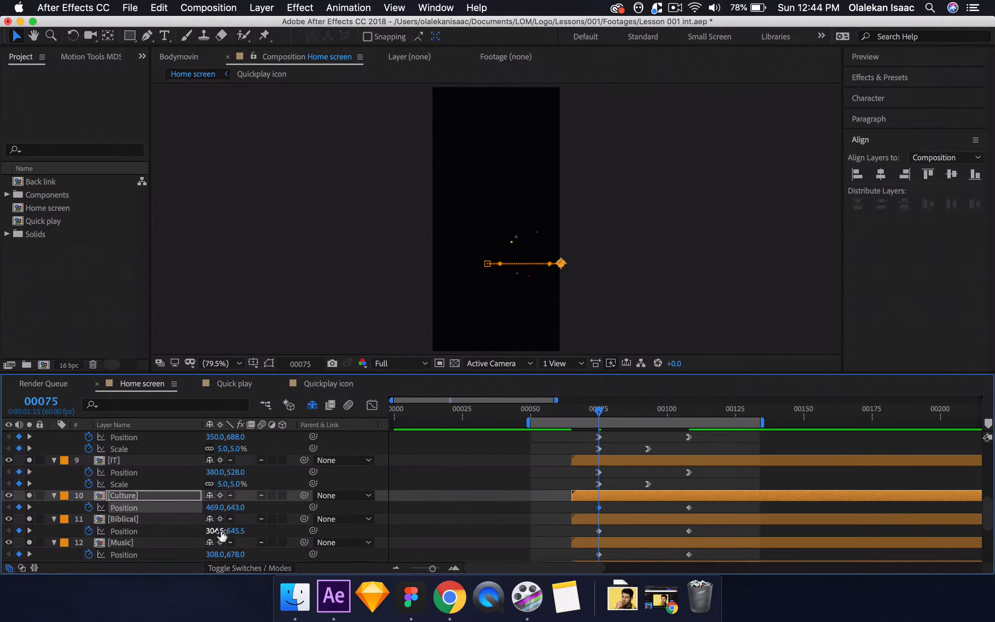
- Shift the frame 75 positions of the Biblical, Music and Comedy layers to the right and preview the bubbles sliding in
scroll(225, 525, "down", 2)
left_click_drag(218, 531, 378, 531)
scroll(262, 528, "down", 4)
left_click_drag(219, 508, 404, 516)
key("space")
scroll(404, 516, "up", 1)
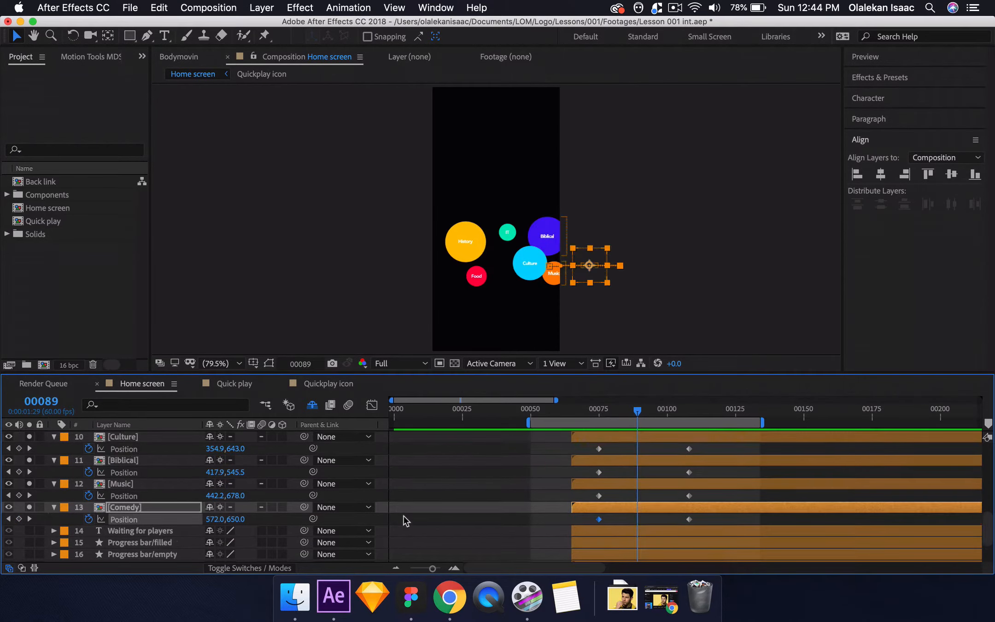
key("space")
- Ease the Culture, Biblical, Music and Comedy Position curves together in the Graph Editor by lengthening the ending keyframes' handles, and preview the result
left_click(145, 441)
key("space")
key("grave")
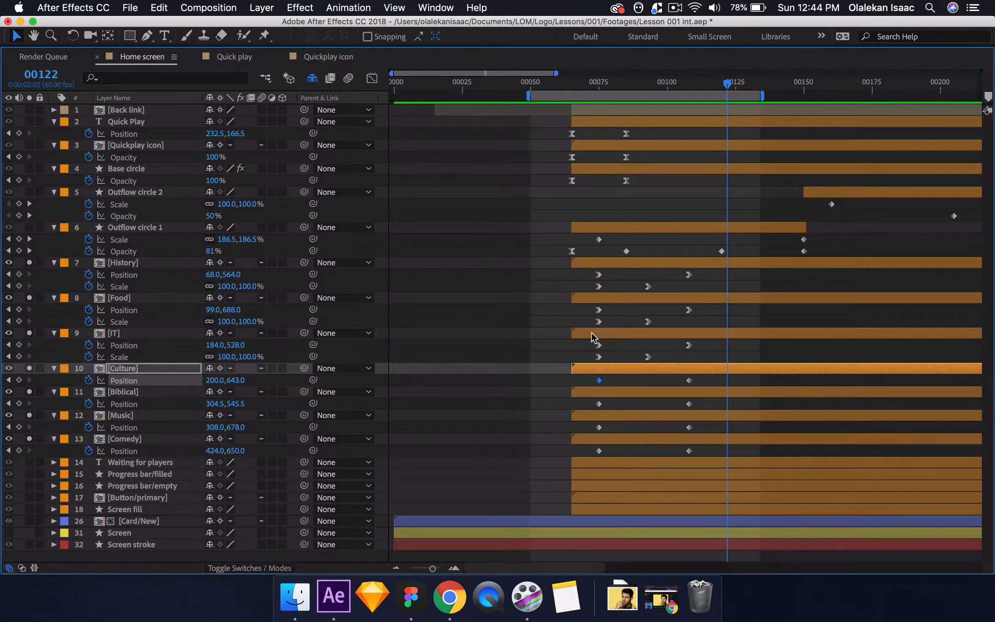
left_click(124, 451, "shift")
key("shift+F3")
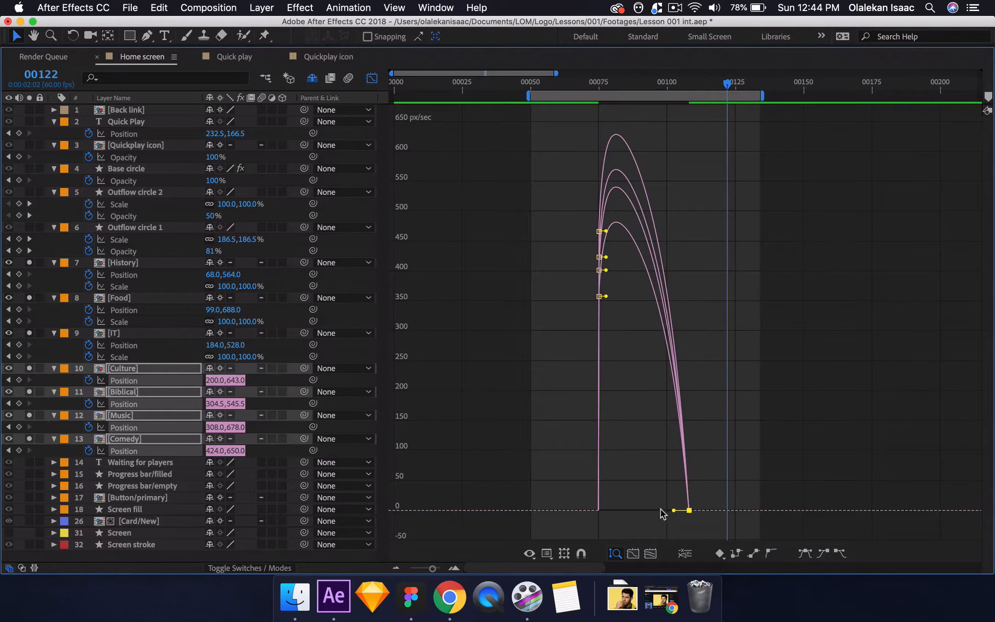
left_click_drag(710, 498, 660, 511)
key("grave")
key("space")
key("space")
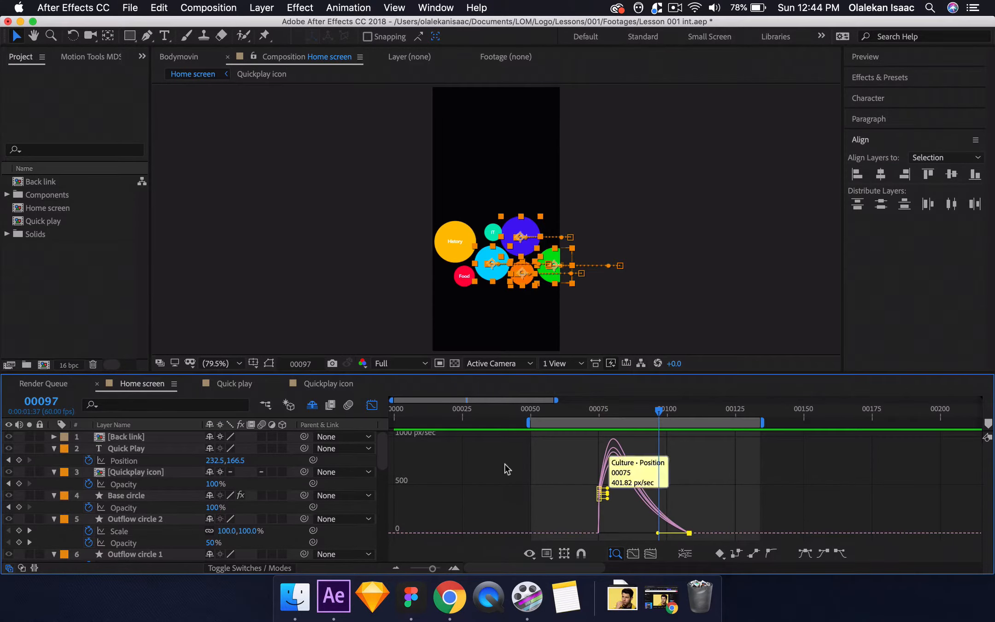
- Lengthen the handle of the IT layer's ending Position keyframe in the Graph Editor and preview all the bubbles
key("shift+F3")
key("j")
scroll(501, 450, "down", 5)
left_click(175, 531)
left_click(124, 543)
left_click(372, 405)
left_click(662, 532)
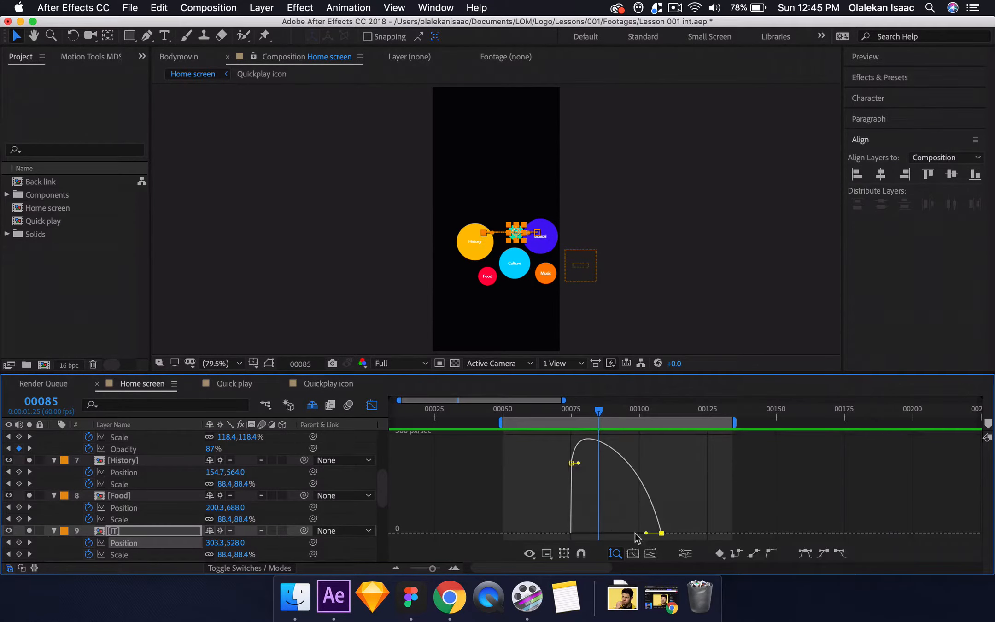
left_click_drag(646, 533, 622, 532)
key("space")
key("shift+F3")
scroll(502, 469, "down", 1)
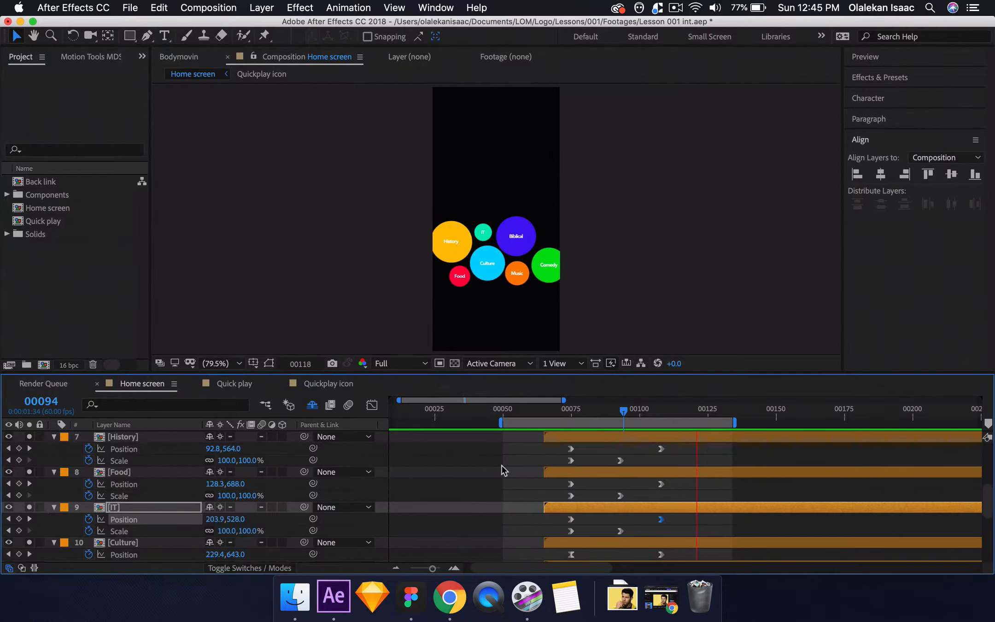
key("space")
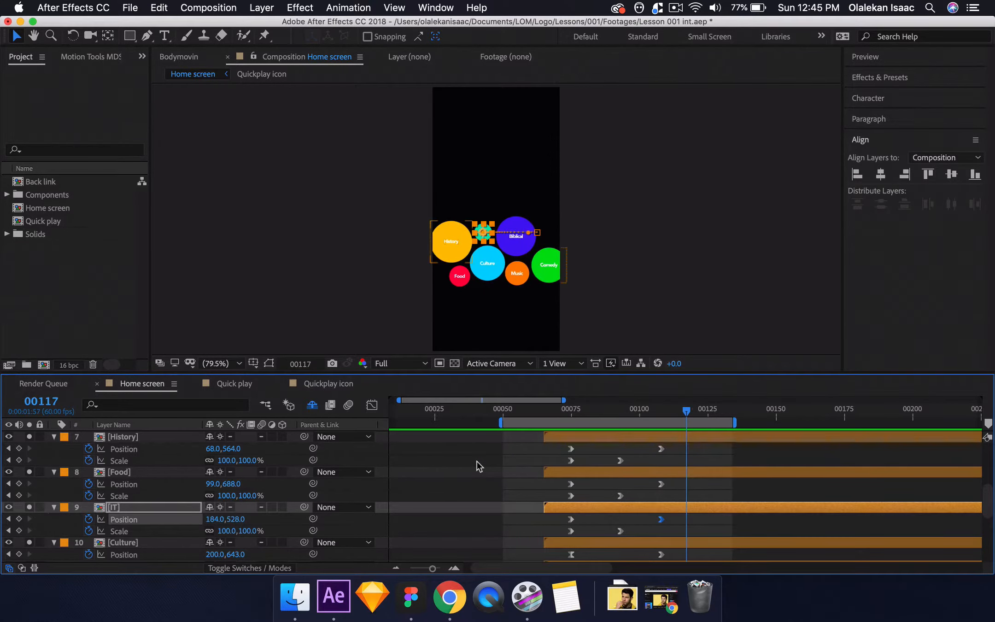
- Collapse all layer properties and turn off solo for the seven category bubble layers, previewing the full Quick Play screen
left_click(283, 493)
key("u")
key("u")
key("u")
scroll(283, 497, "down", 3)
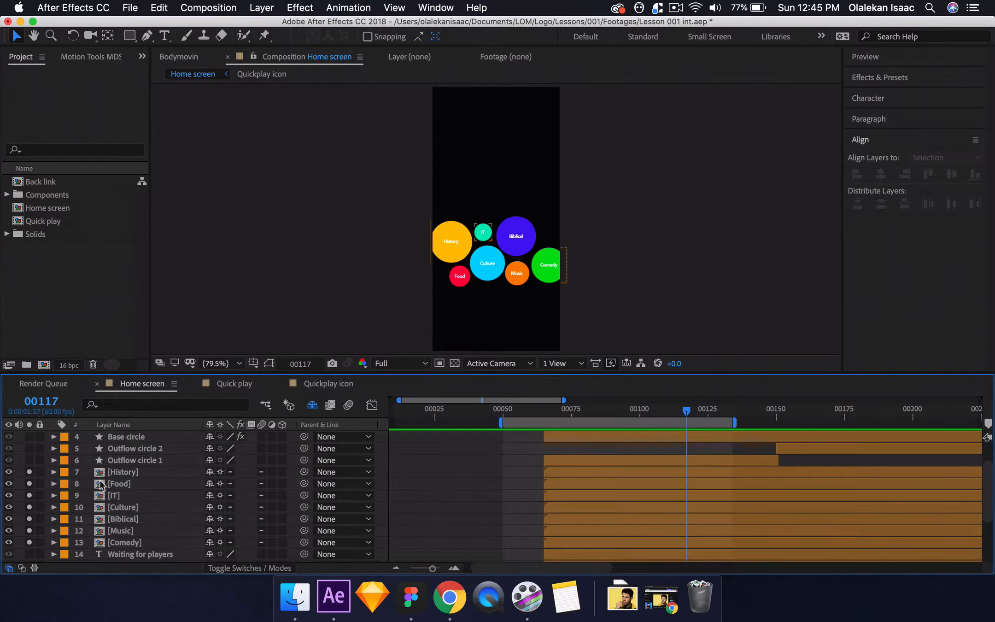
left_click_drag(28, 493, 31, 547)
key("space")
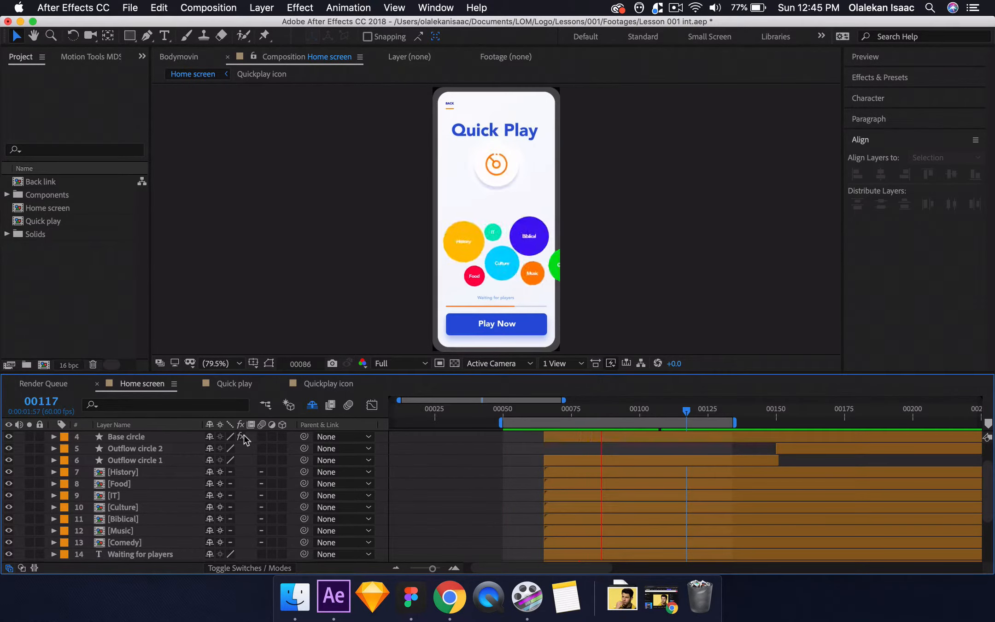
key("space")
left_click(144, 475)
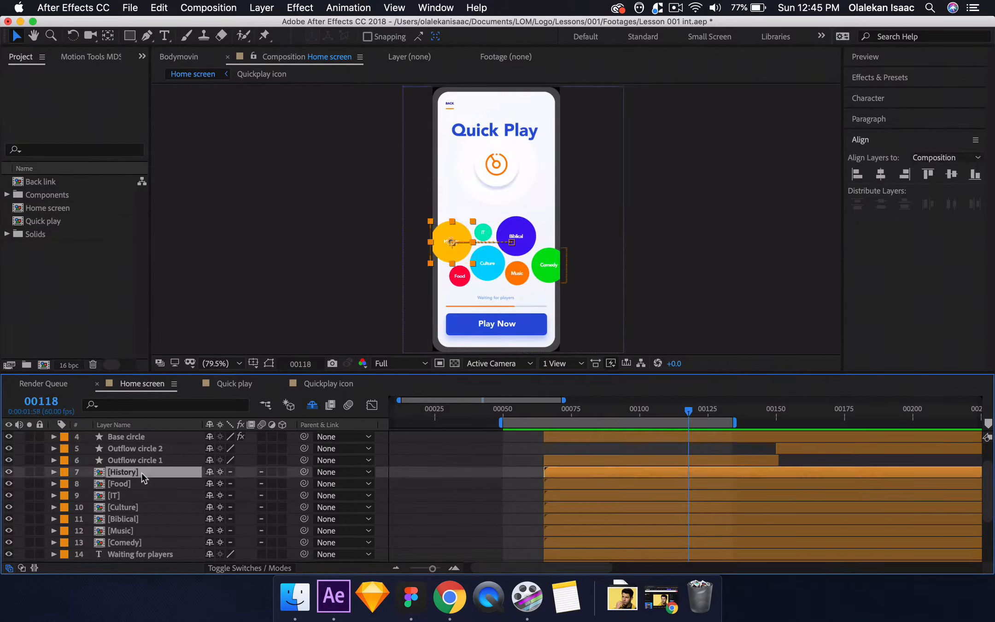
- Shift the seven category bubble layers, History through Comedy, earlier so they start at about frame 54, and preview the transition
left_click(140, 543, "shift")
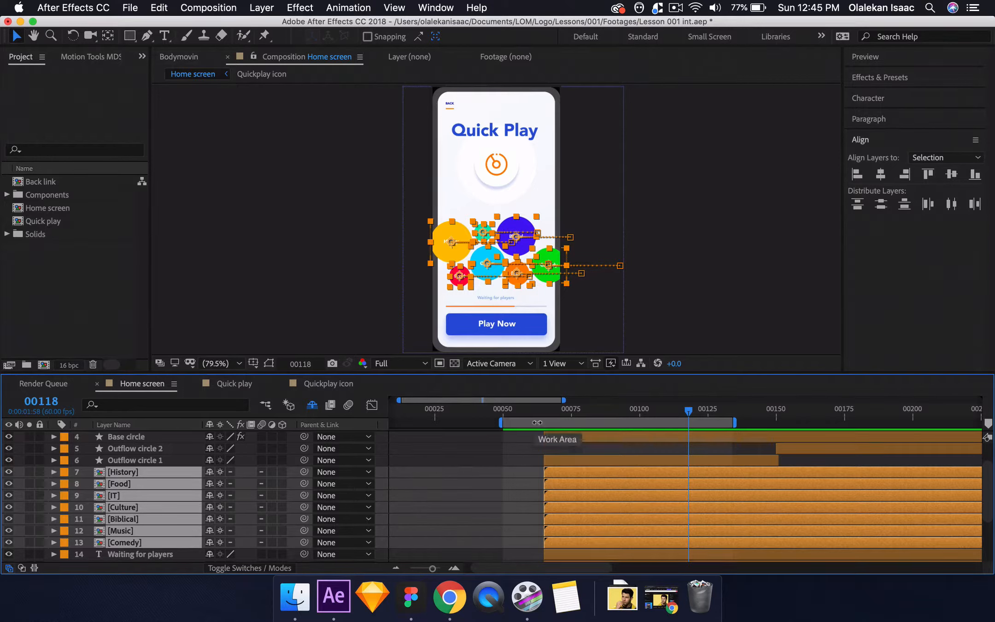
left_click_drag(558, 469, 531, 481)
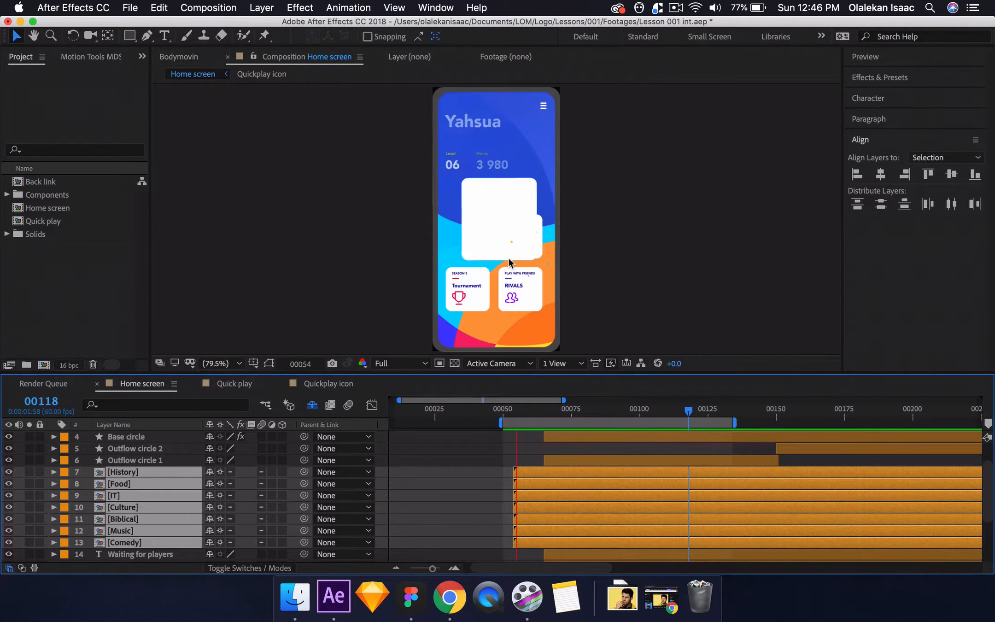
key("space")
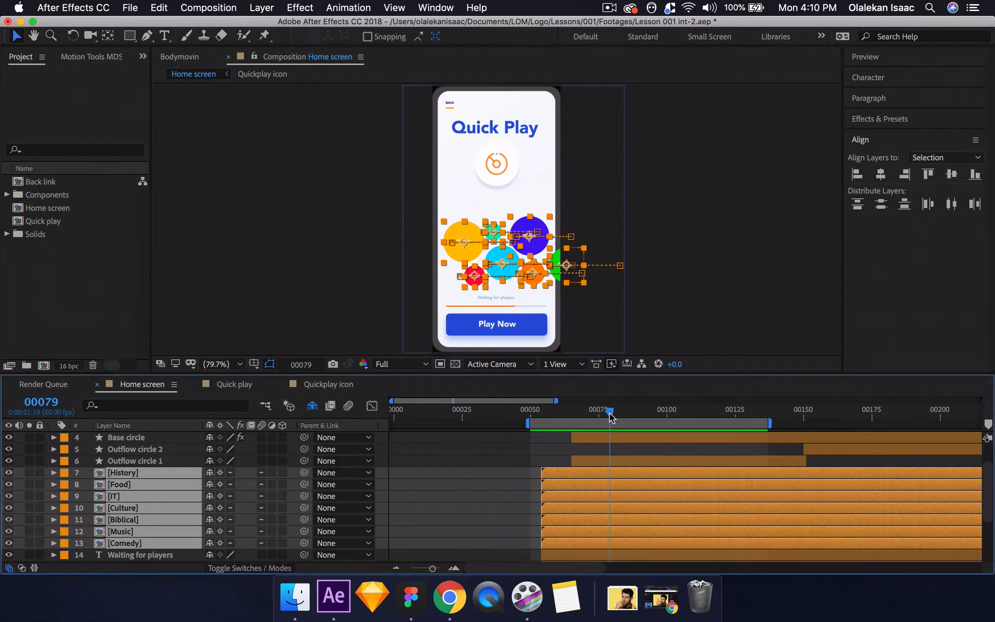
- Parent the Progress bar/filled, Button/primary and Waiting for players layers to the Progress bar/empty layer
left_click_drag(611, 411, 561, 416)
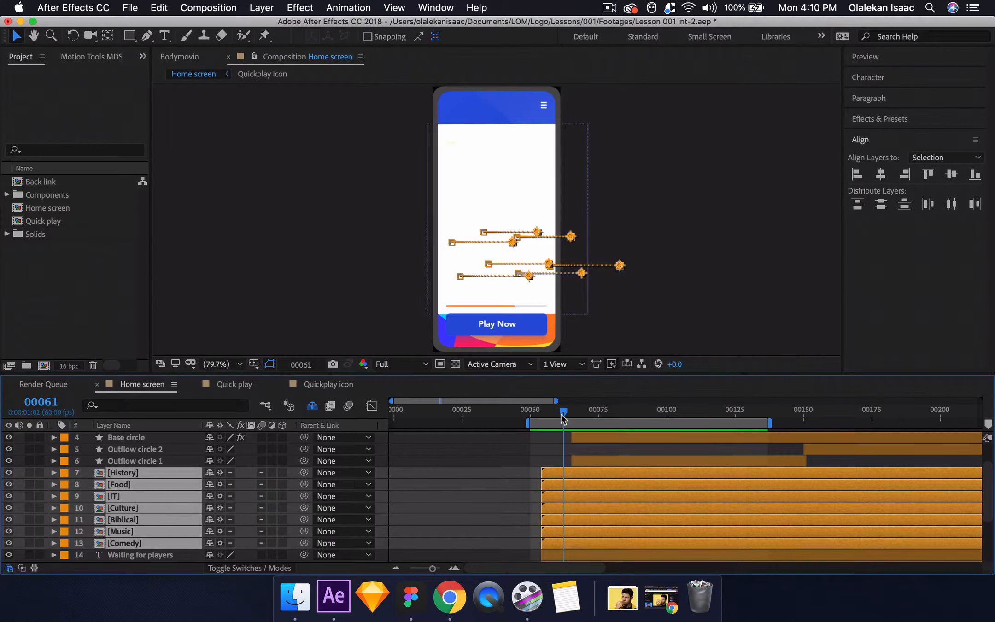
scroll(220, 506, "down", 2)
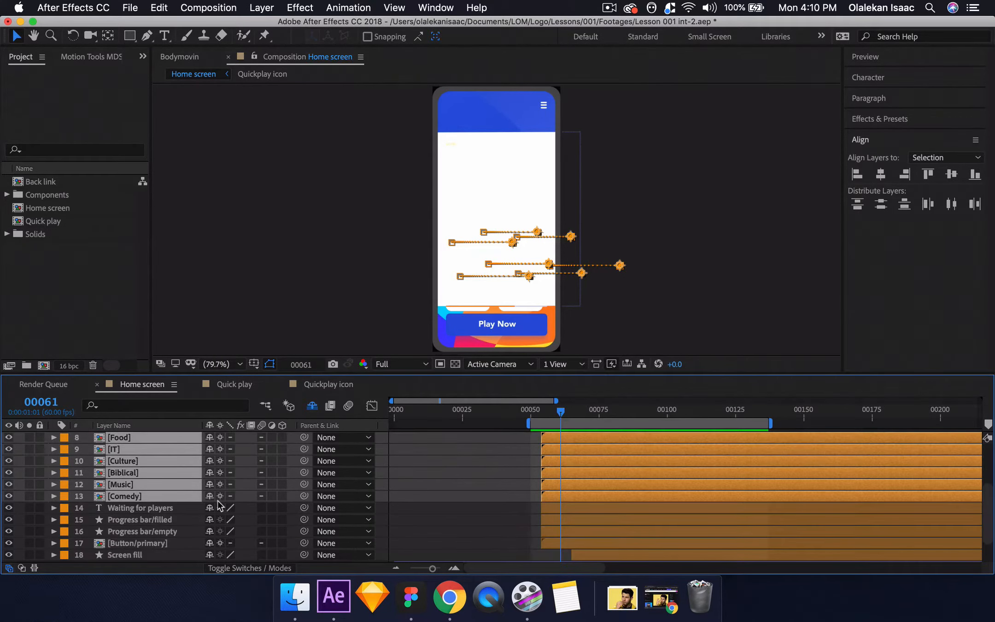
left_click(159, 521)
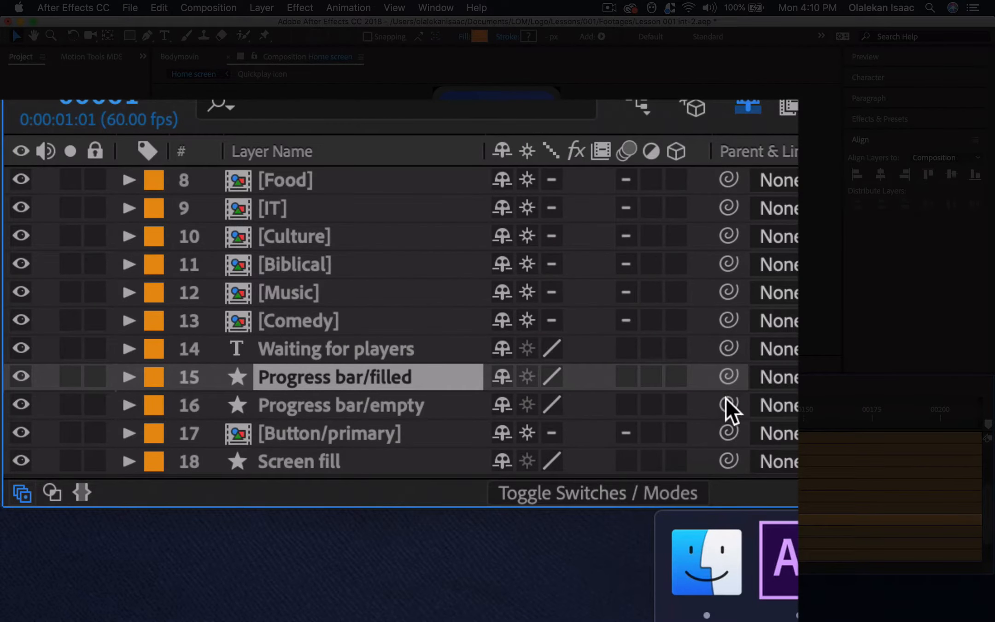
left_click_drag(739, 376, 428, 397)
left_click(401, 438)
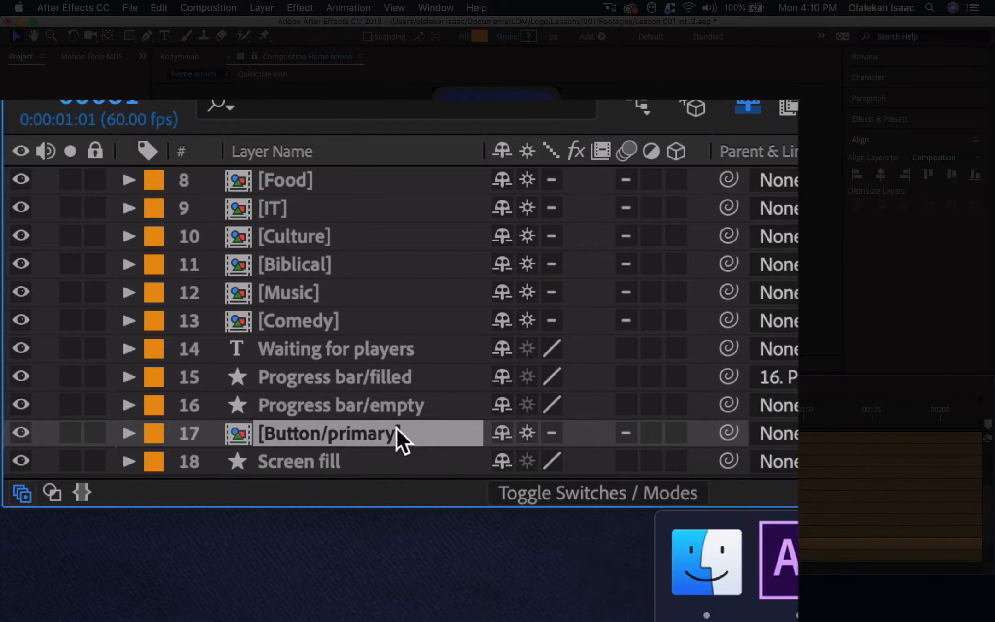
left_click_drag(728, 432, 445, 407)
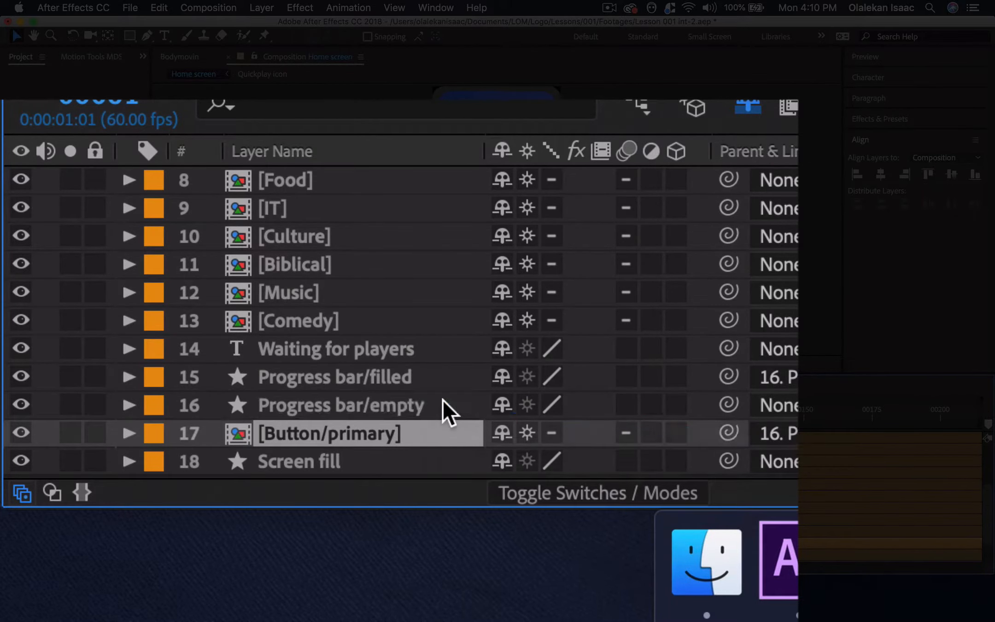
left_click(428, 406)
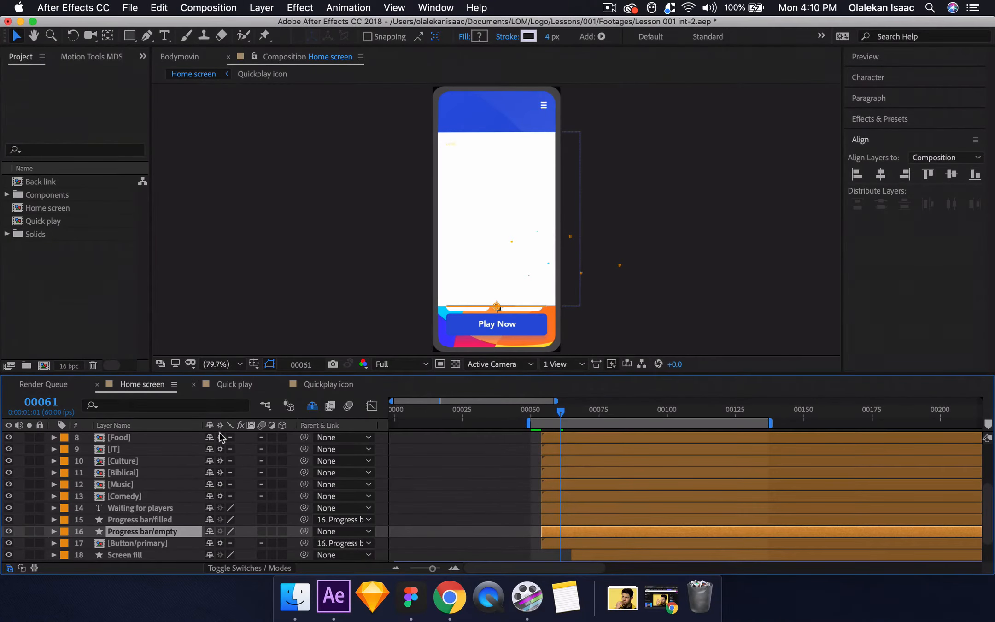
left_click(150, 507)
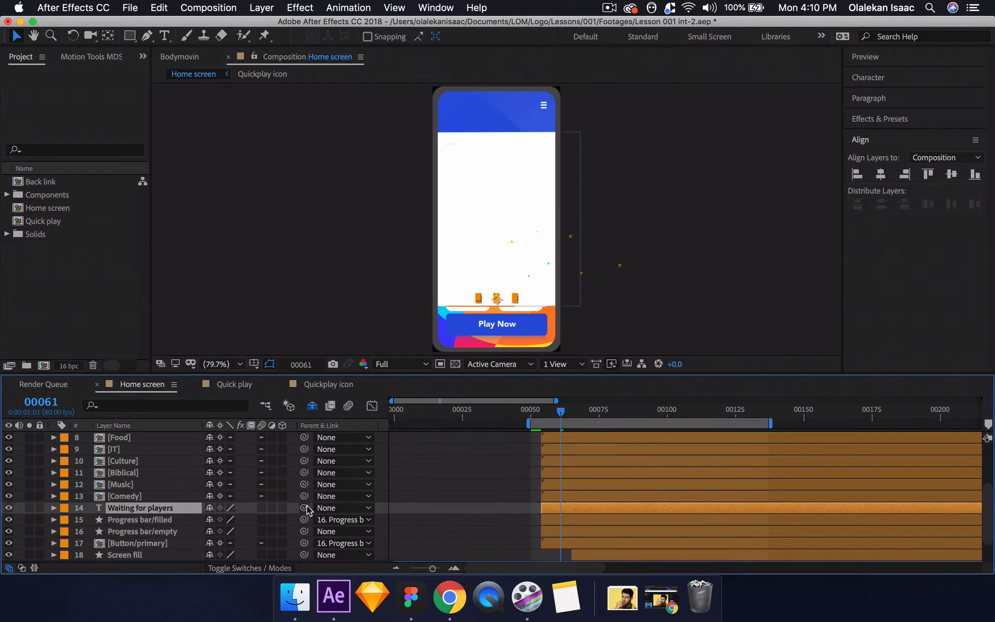
left_click_drag(304, 508, 182, 531)
- Add Position and Scale keyframes to the Progress bar/empty layer at frames 60 and 75
left_click(183, 531)
key("s")
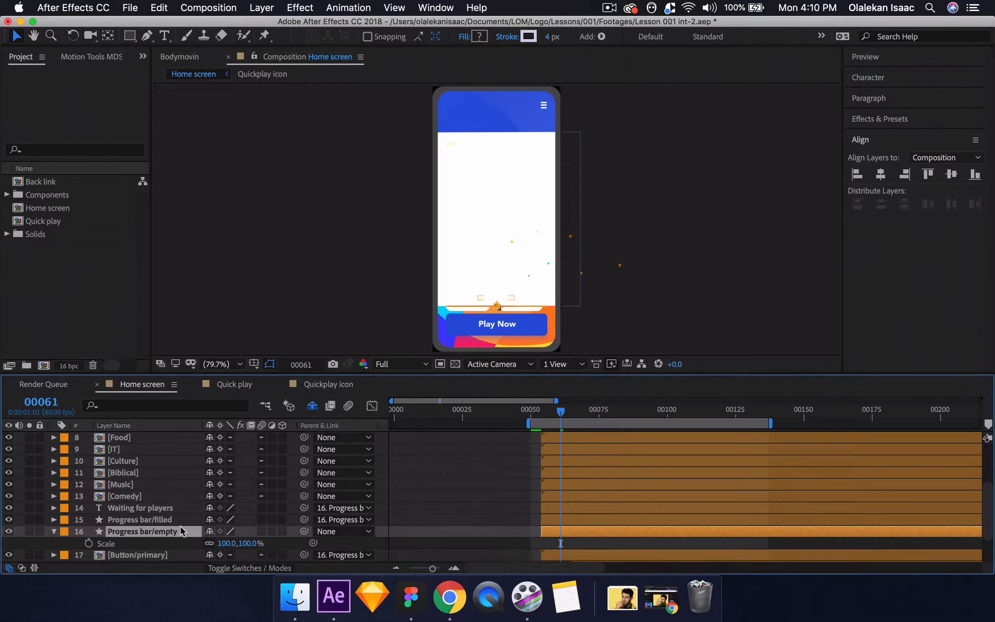
key("shift+p")
scroll(183, 531, "down", 1)
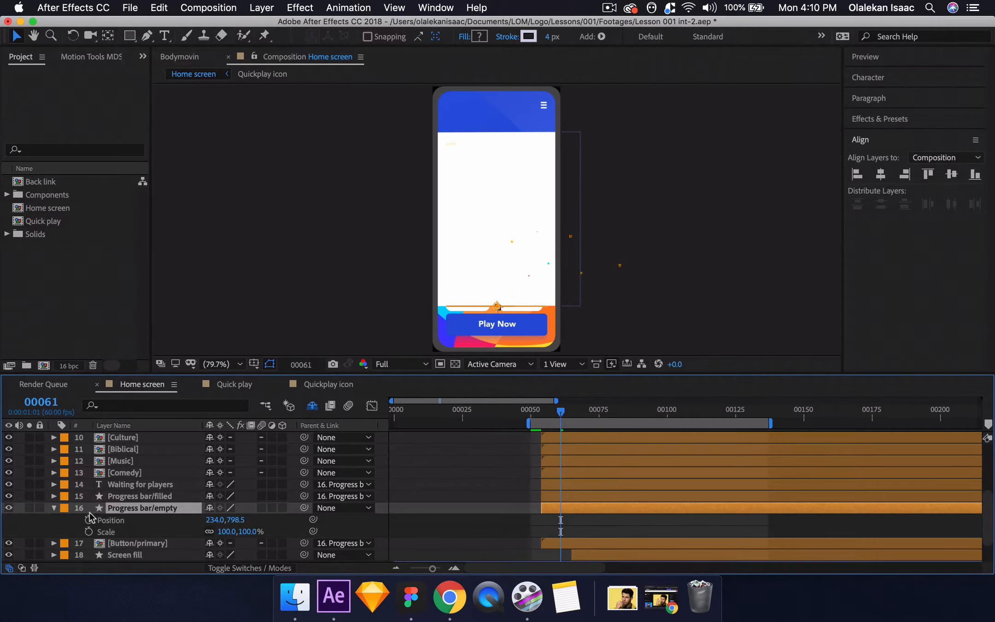
left_click(46, 404)
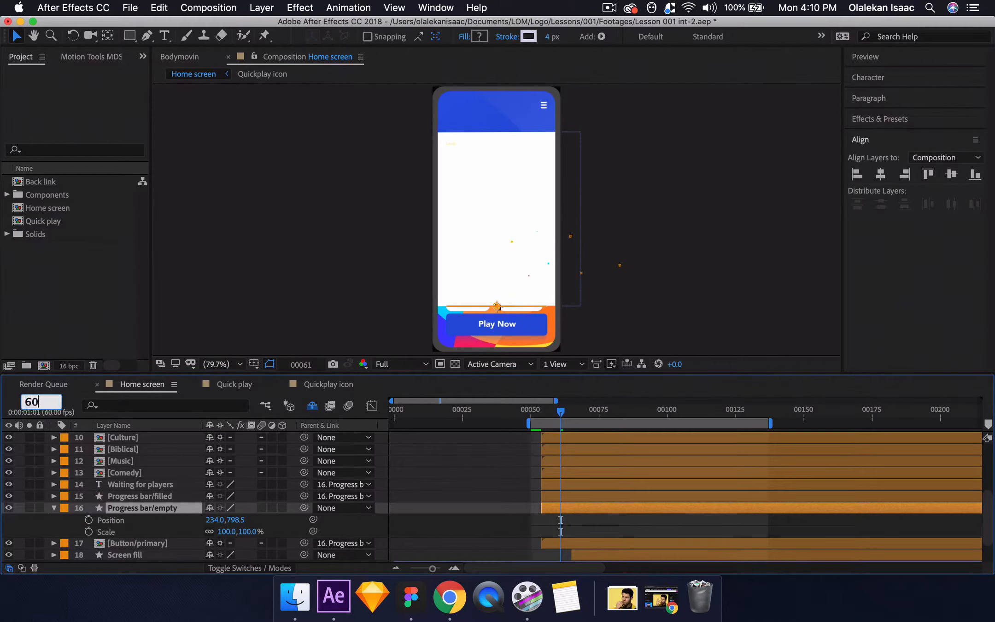
key("Return")
left_click(89, 519)
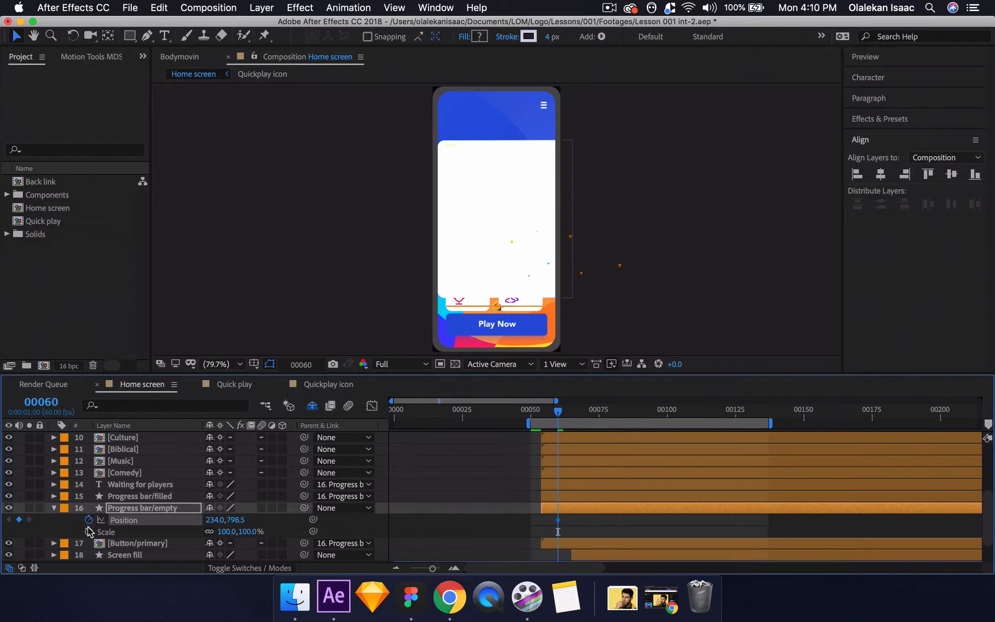
left_click(88, 531)
left_click_drag(559, 415, 599, 417)
left_click(19, 520)
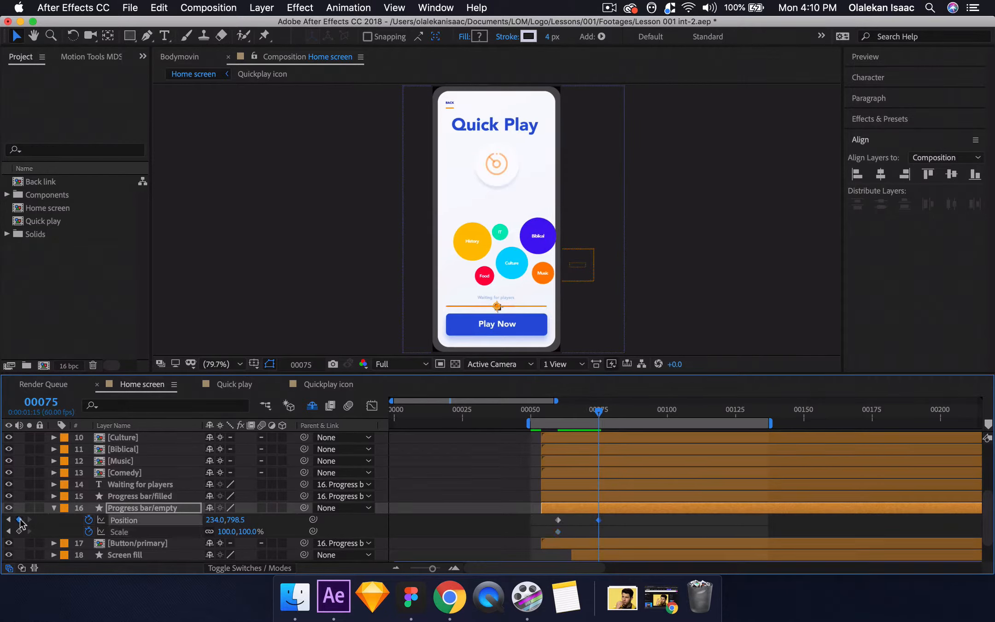
left_click(19, 531)
- Set the Progress bar/empty layer's frame 60 Position to 234.0, 825.5 and Scale to 91%, and preview the motion
key("j")
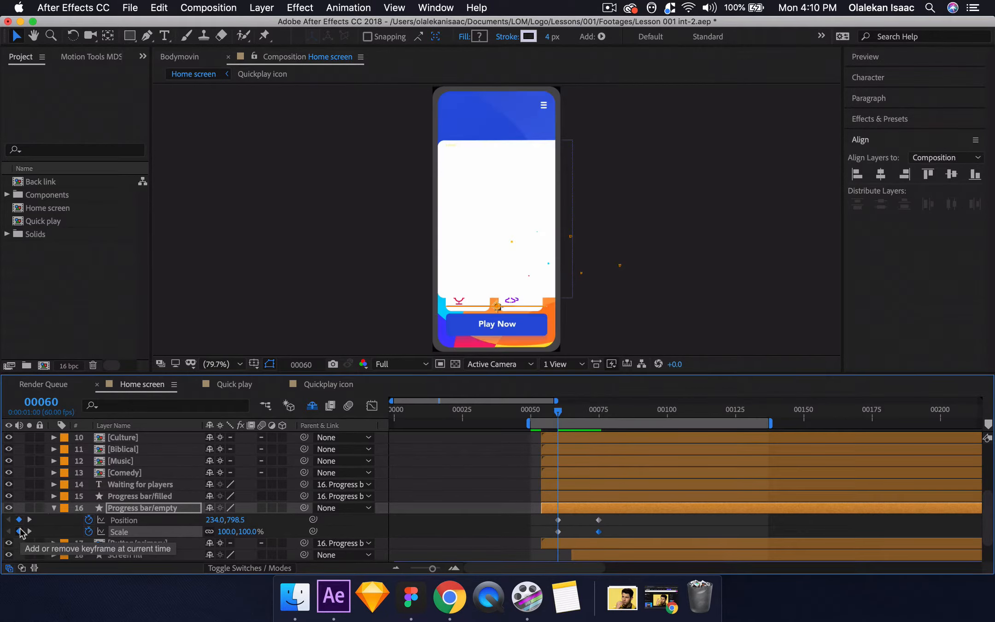
left_click(272, 525)
mouse_move(243, 520)
left_mouse_down()
mouse_move(259, 518)
mouse_move(223, 533)
left_mouse_up()
key("space")
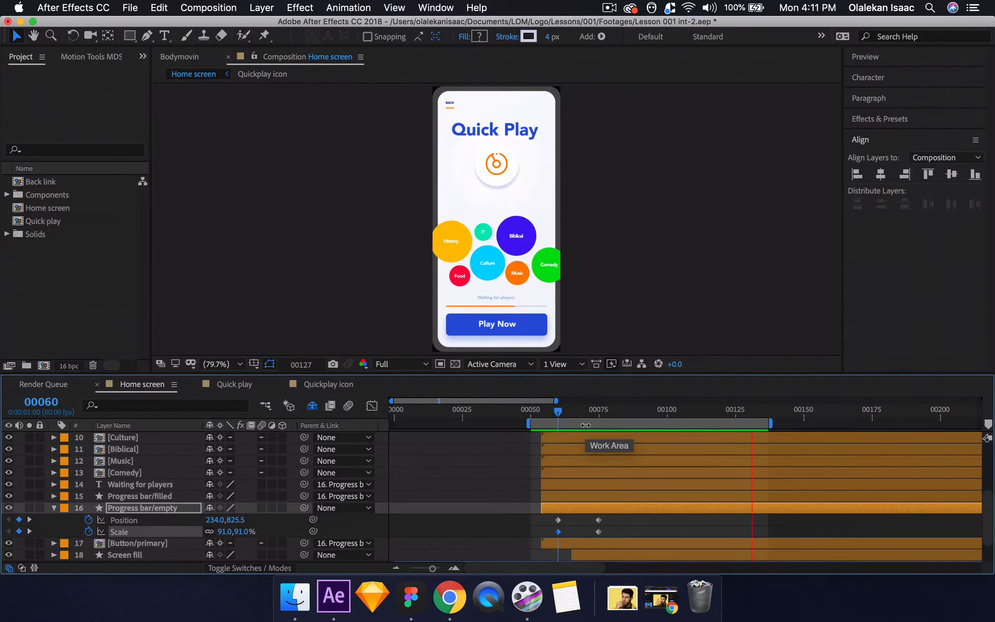
key("space")
- Apply Easy Ease In to all Position and Scale keyframes of the Progress bar/empty layer and preview the result
left_click_drag(545, 516, 606, 531)
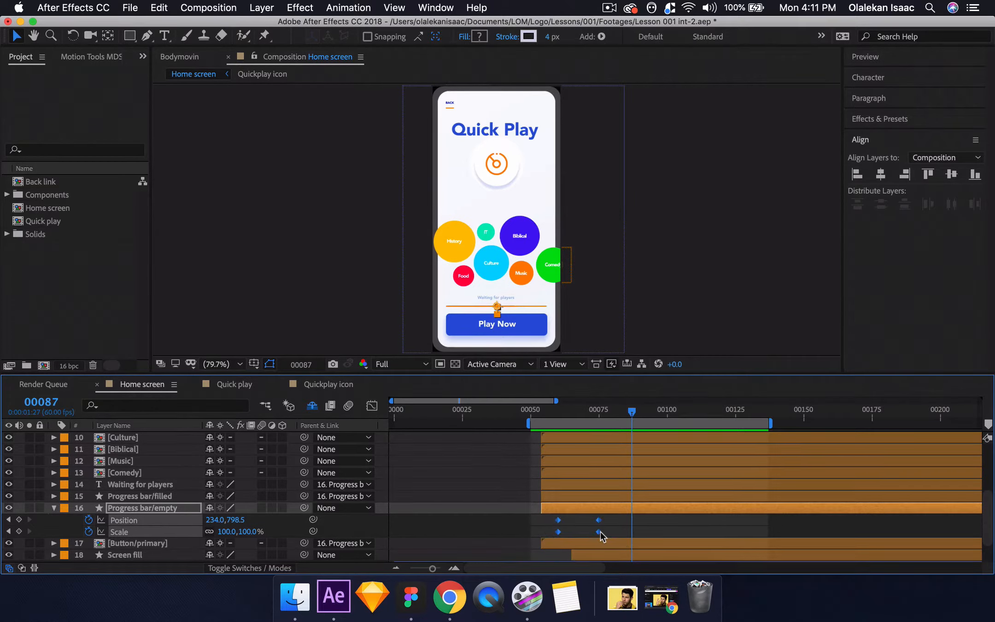
right_click(600, 532)
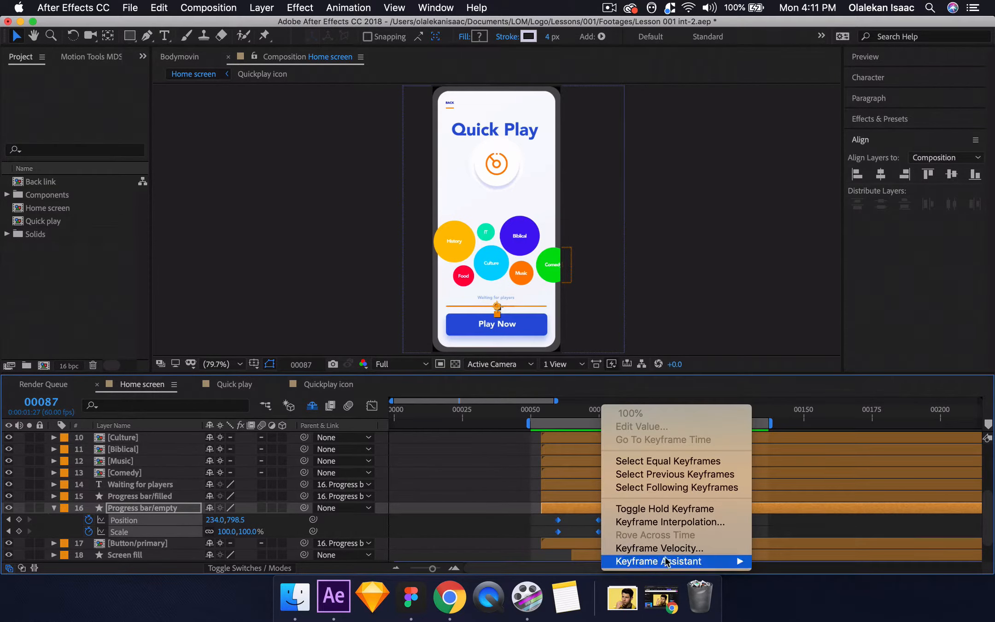
mouse_move(668, 561)
left_click(788, 508)
key("space")
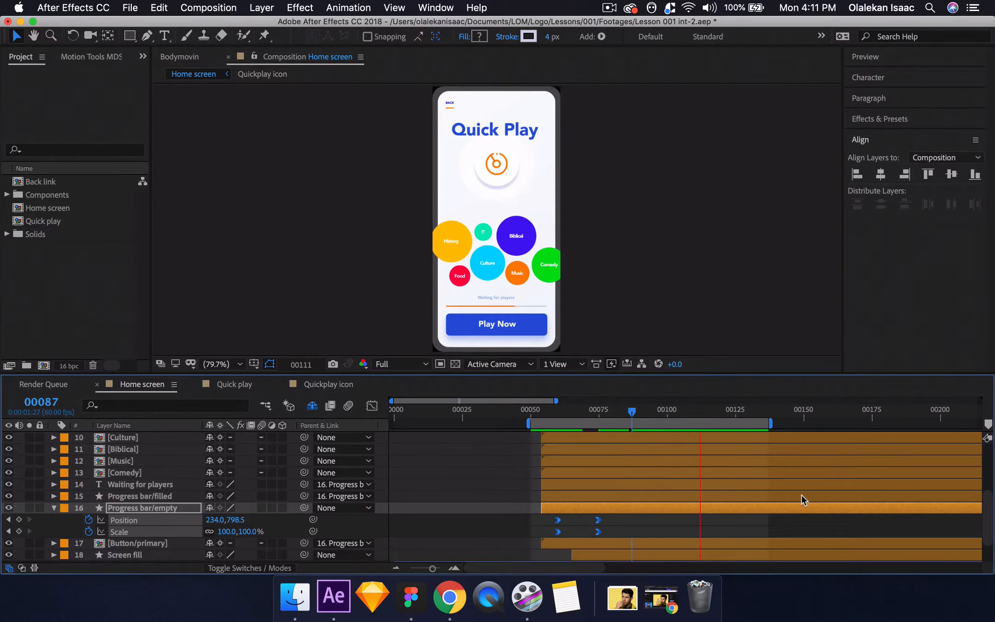
key("space")
- Move the Progress bar/empty layer's ending Position and Scale keyframes to frame 80 and preview the slower entrance
left_click_drag(590, 517, 612, 533)
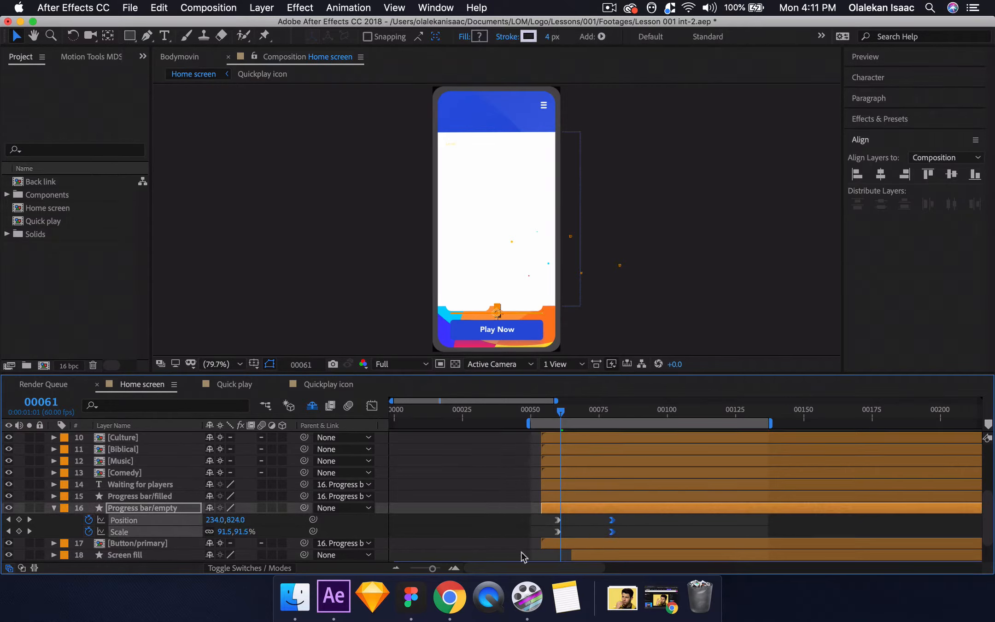
left_click(454, 568)
key("space")
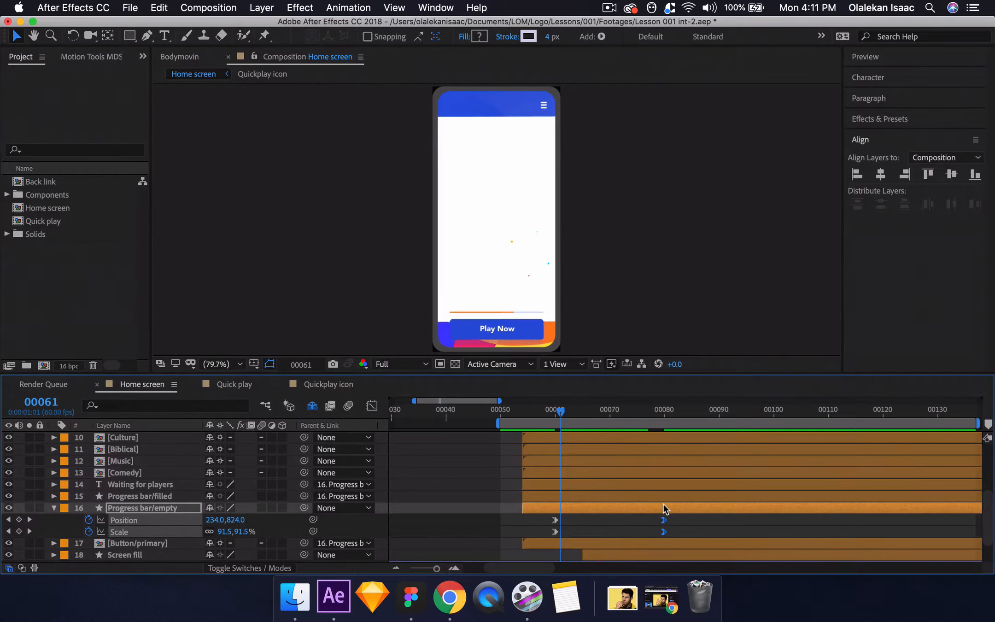
- Shorten the work area to end at frame 129 and preview the transition
left_click(932, 412)
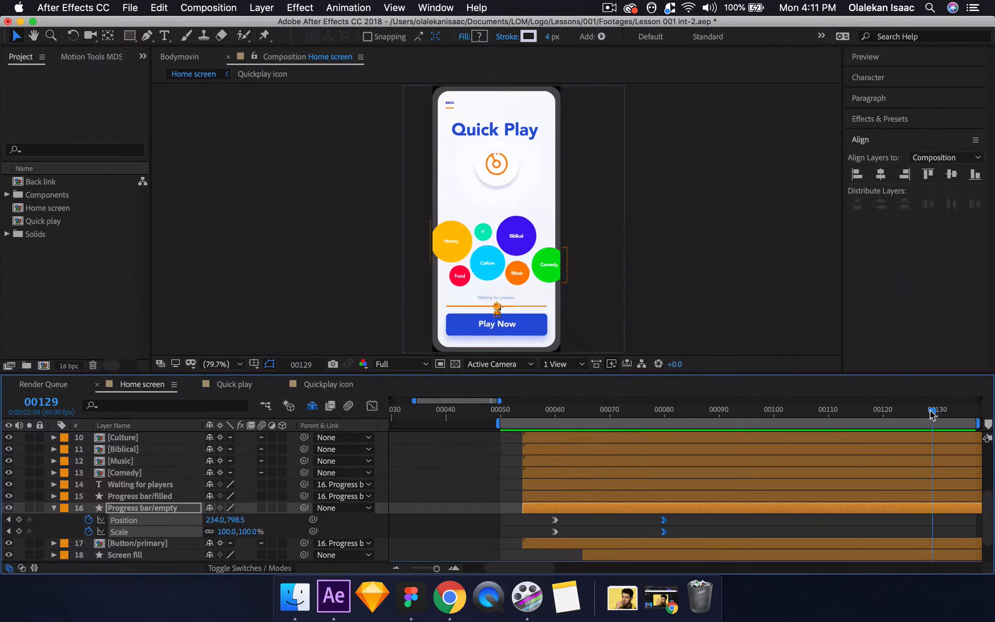
key("n")
key("space")
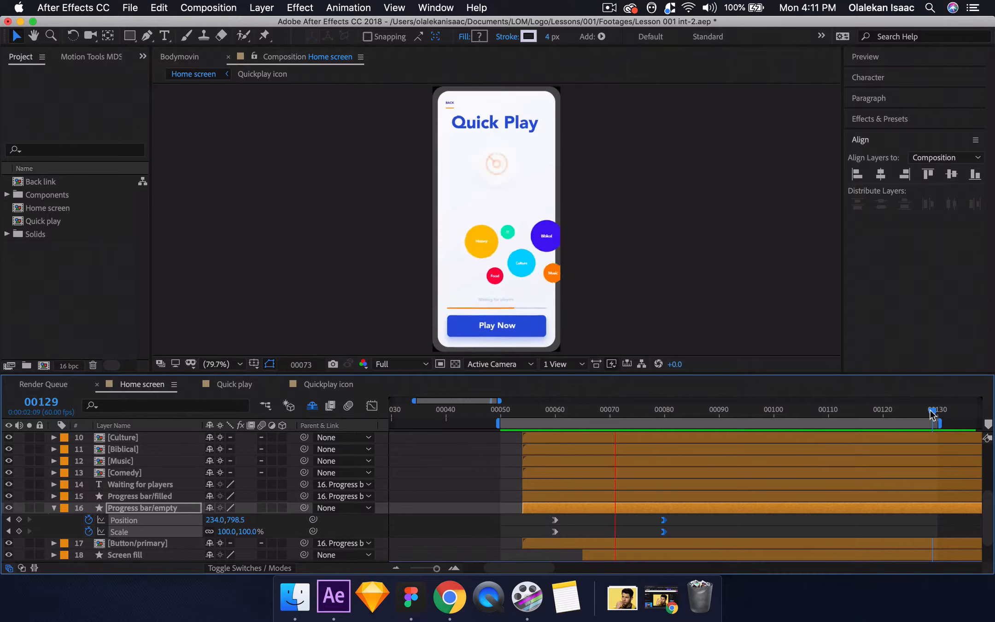
key("space")
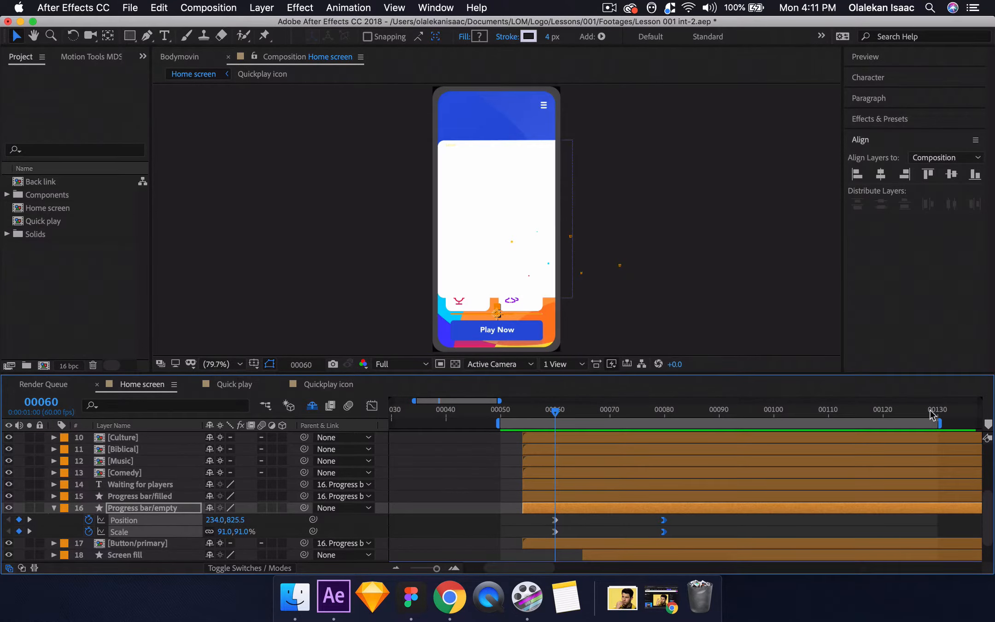
- Set the Progress bar/empty layer's frame 60 Scale to 81%, move its ending Position keyframe to frame 70, and preview
left_click(294, 528)
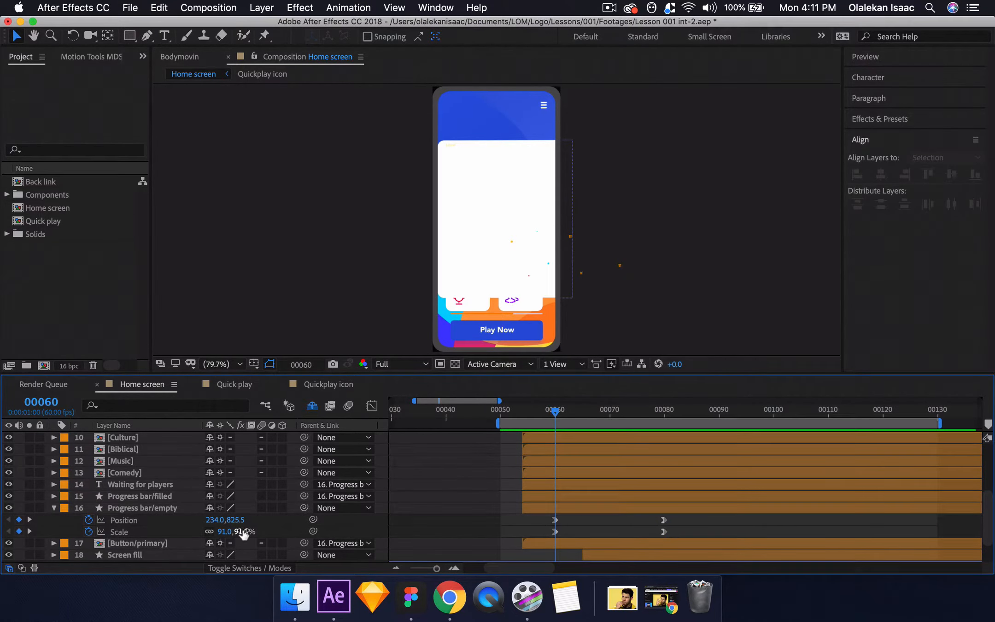
left_click_drag(240, 531, 236, 532)
left_click(664, 531)
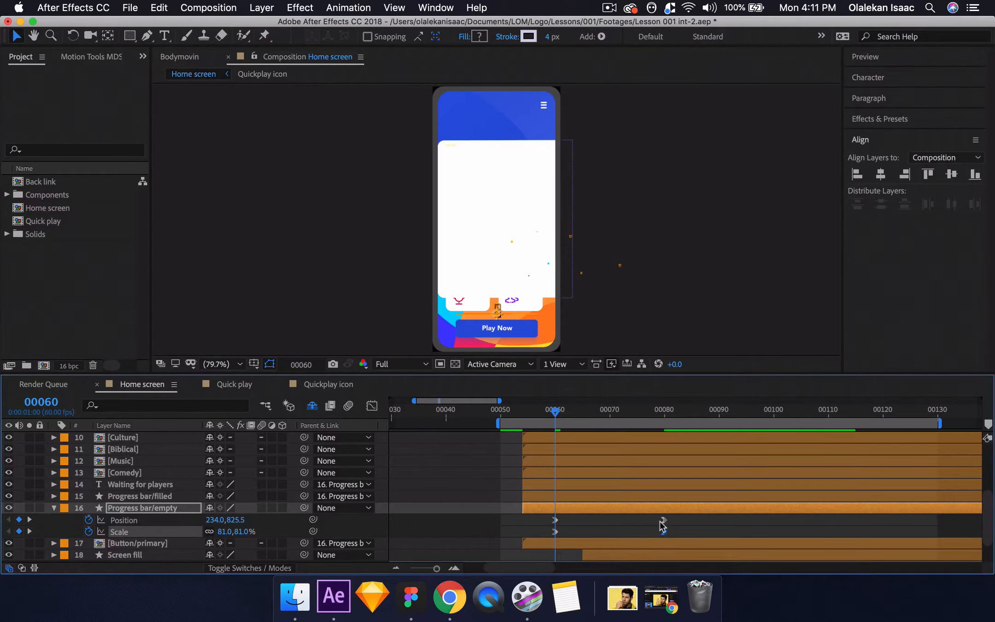
left_click(650, 526)
left_click_drag(664, 521, 609, 520)
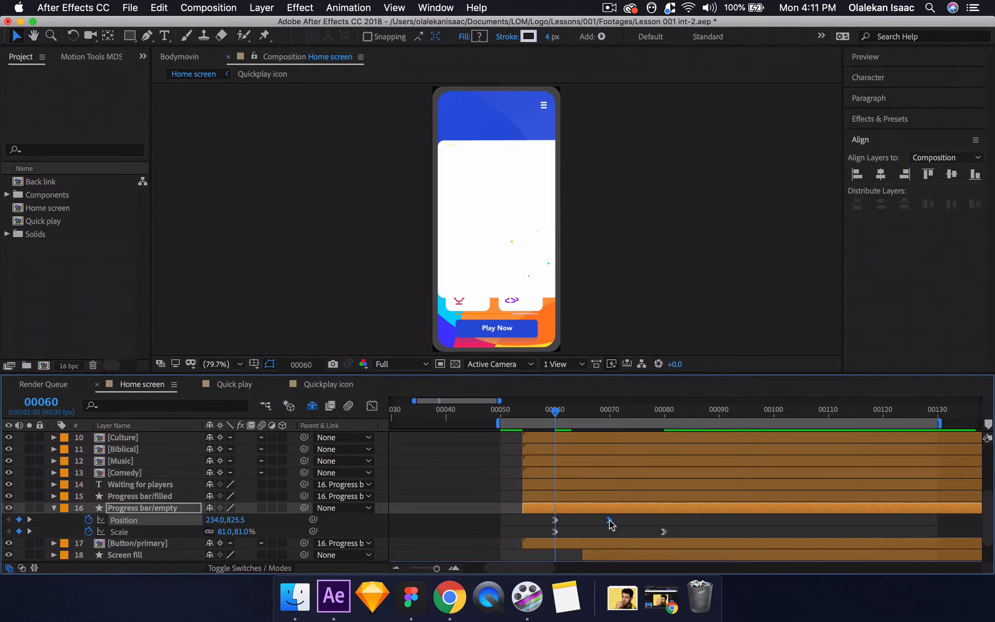
key("space")
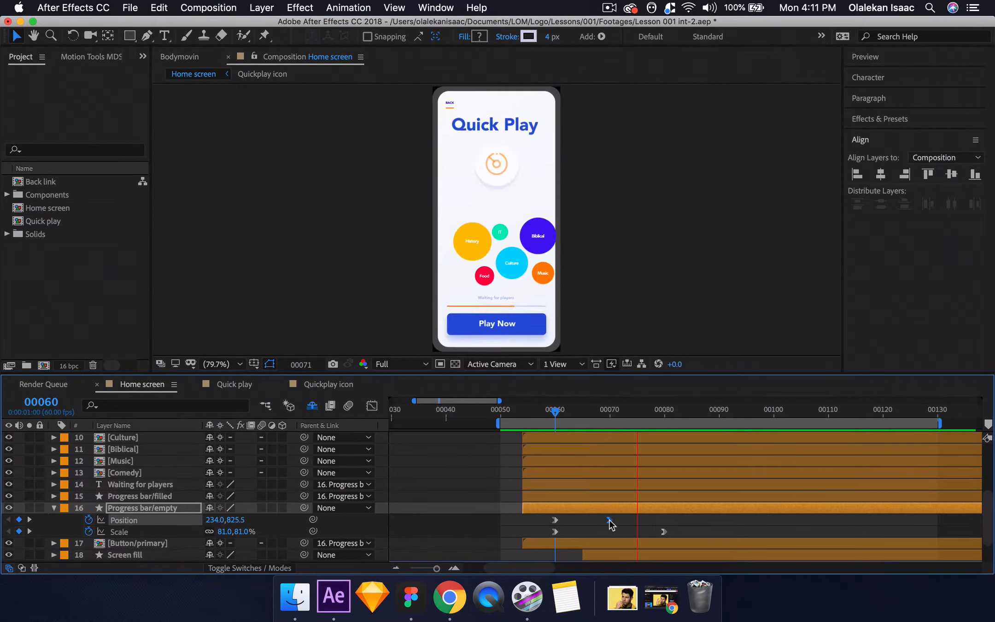
key("space")
- Keyframe the Progress bar/empty layer's Opacity from 0% at frame 60 to 100% at frame 65
left_click(553, 414)
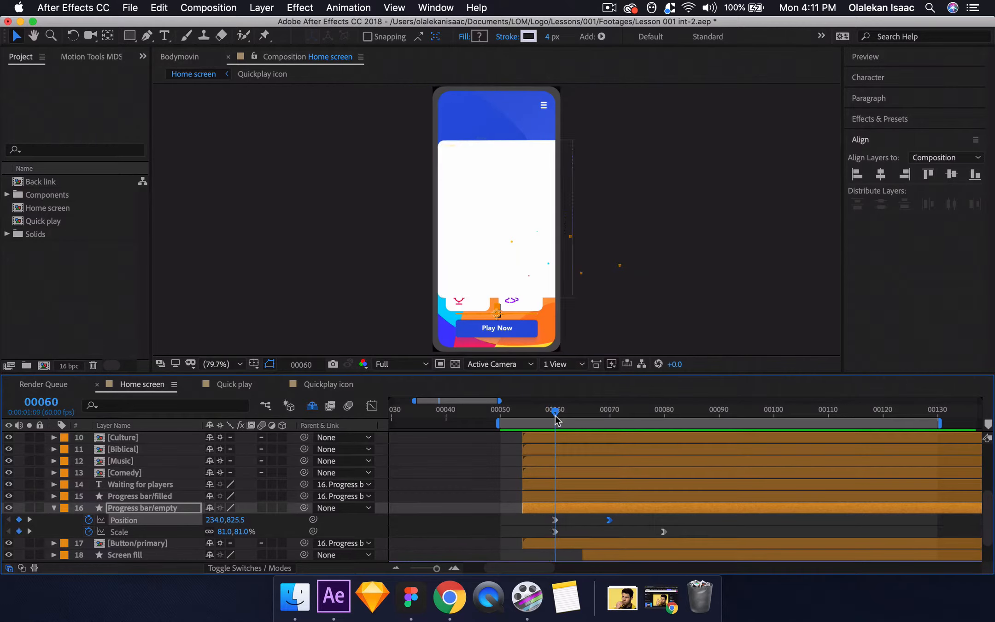
key("shift+t")
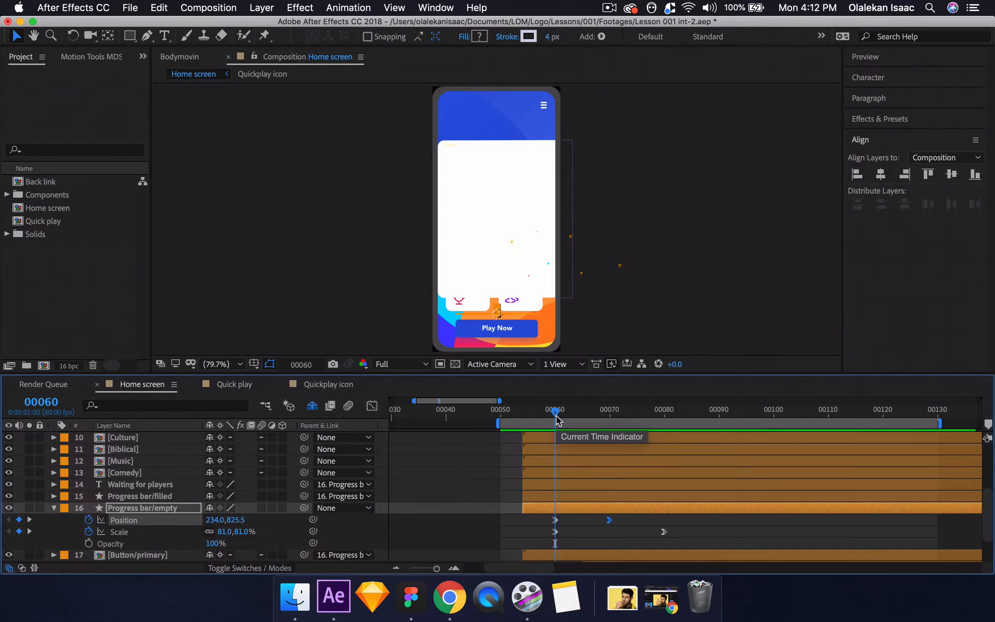
left_click(89, 543)
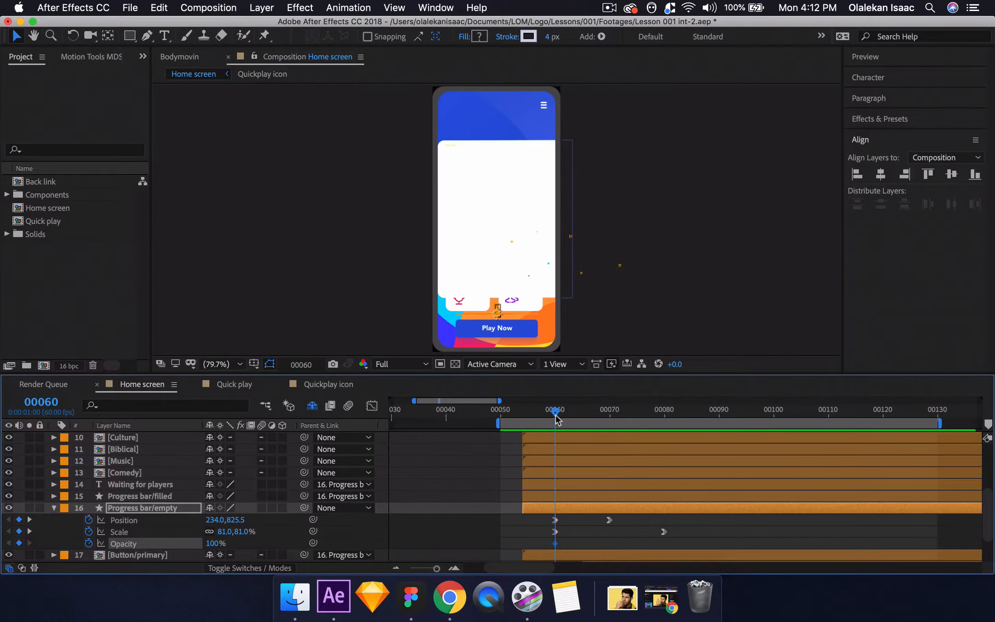
left_click_drag(555, 411, 582, 413)
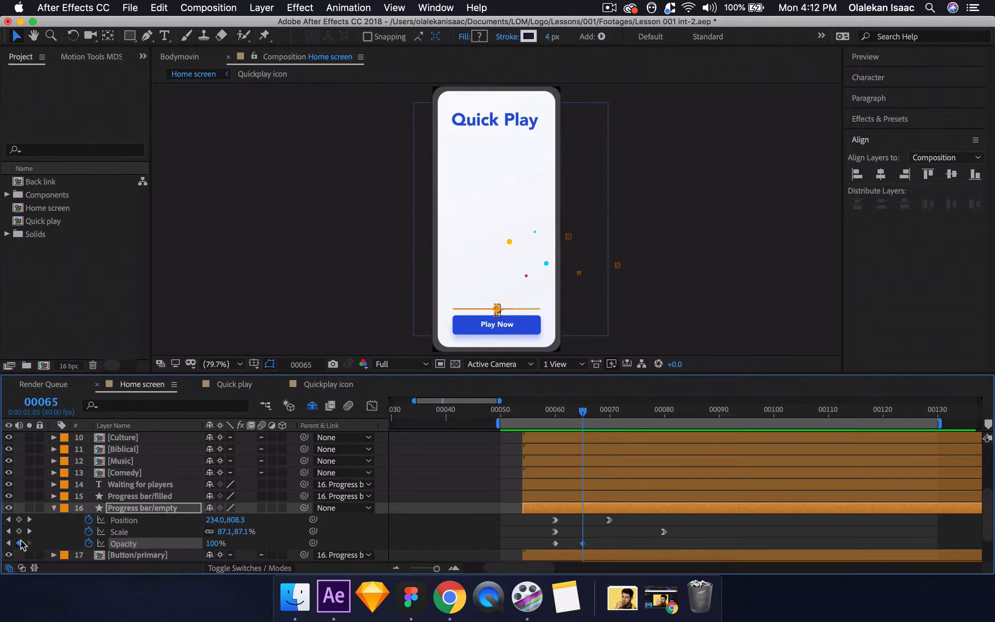
key("j")
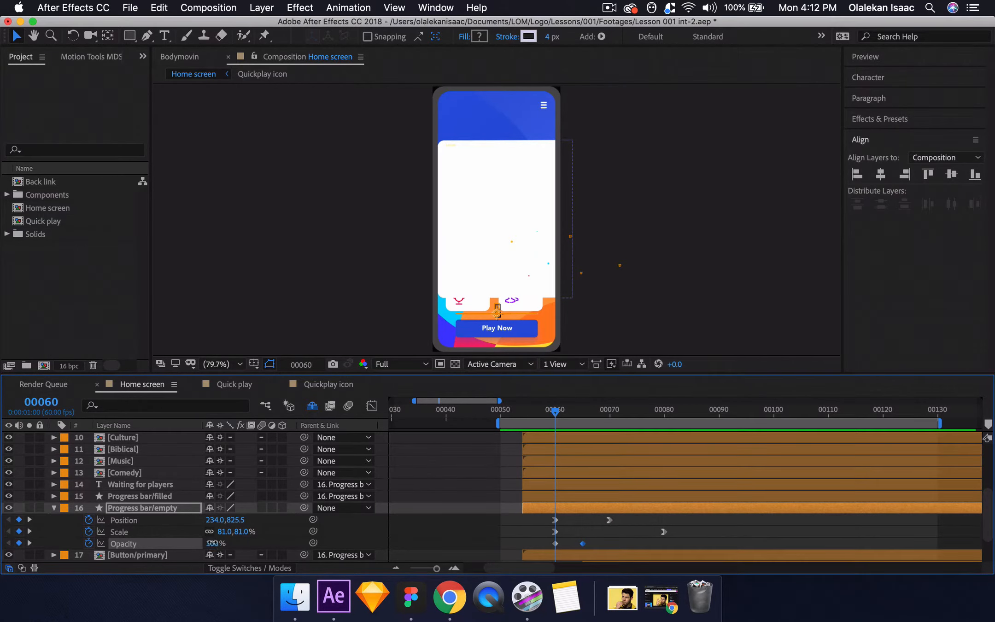
left_click(213, 542)
type("0")
key("Return")
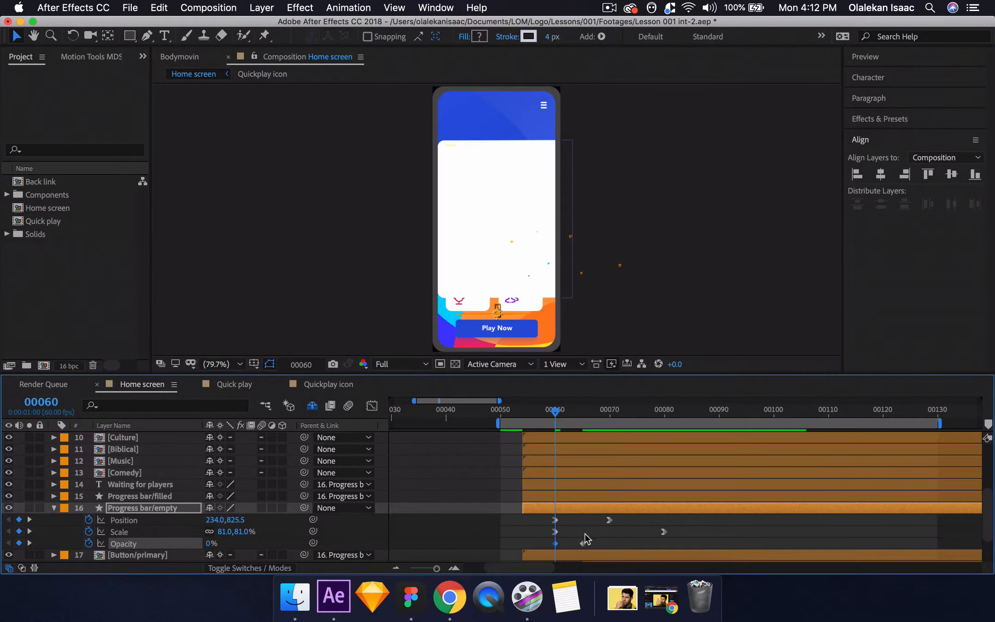
- Move the Progress bar/empty layer's ending Opacity keyframe to frame 70 and preview the fade-in
left_click_drag(581, 544, 607, 545)
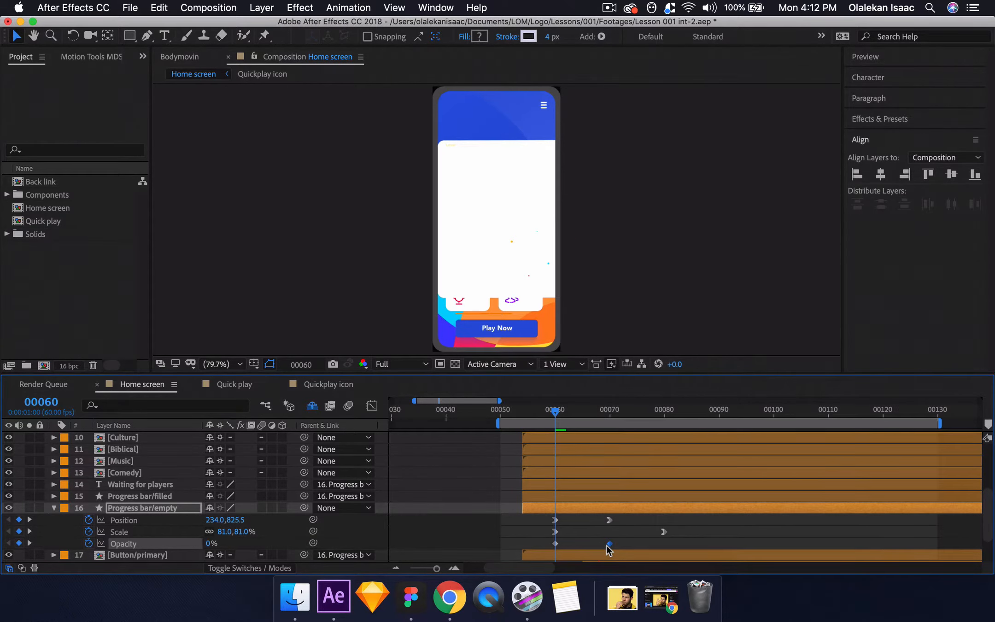
key("space")
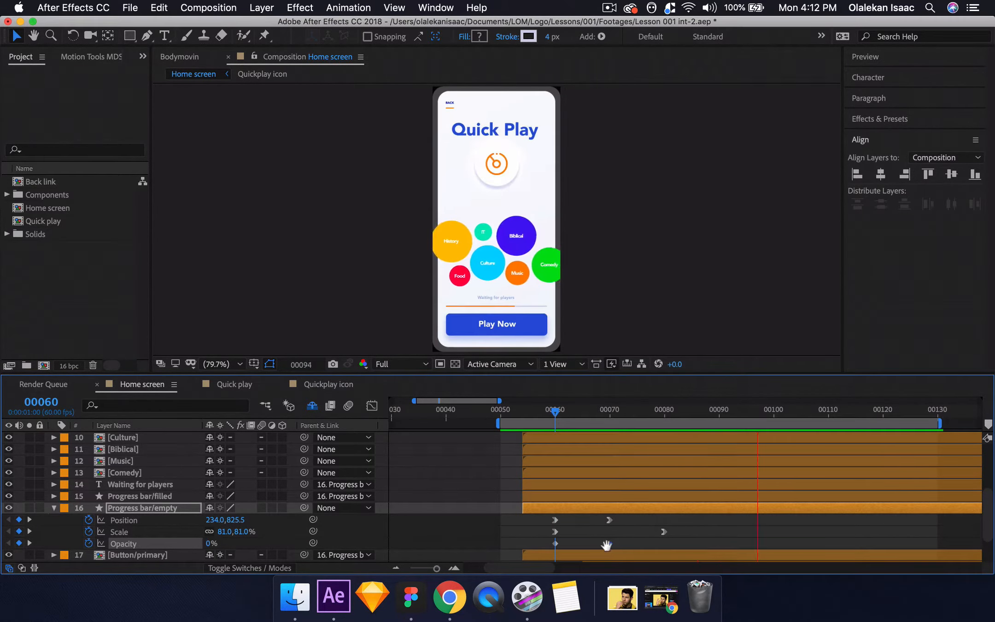
key("space")
- Copy the Progress bar/empty layer's two Opacity keyframes onto the Button/primary layer starting at frame 60, and preview the transition
left_click_drag(539, 541, 623, 545)
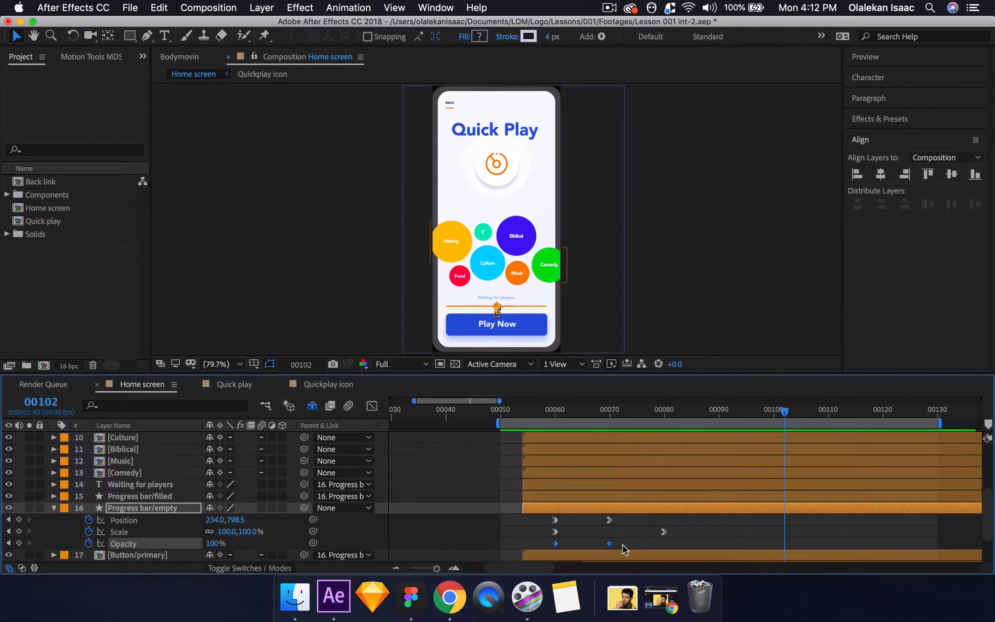
key("j")
key("j")
key("j")
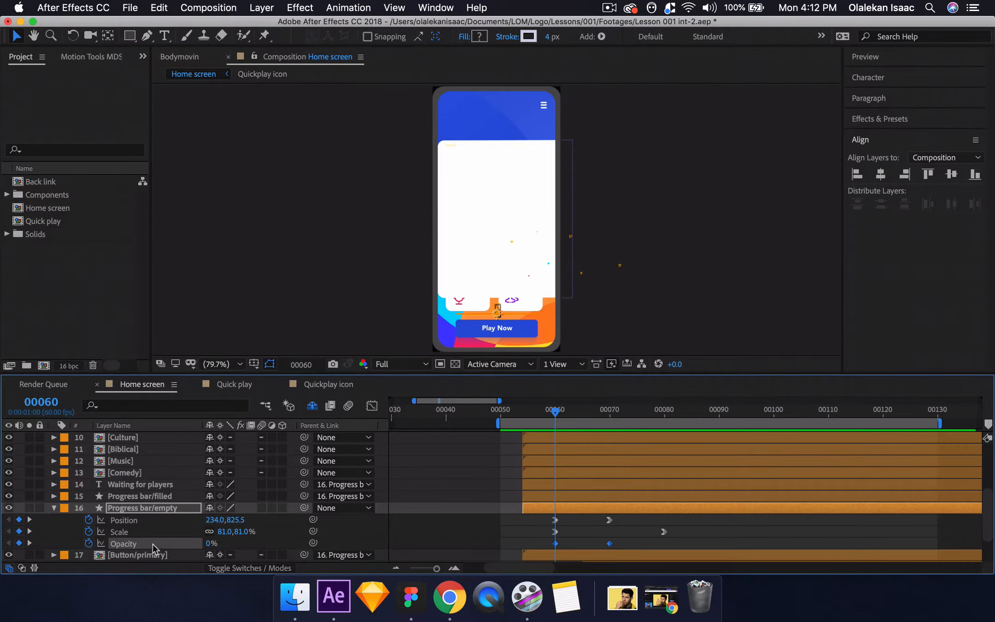
scroll(153, 545, "down", 3)
left_click(149, 519)
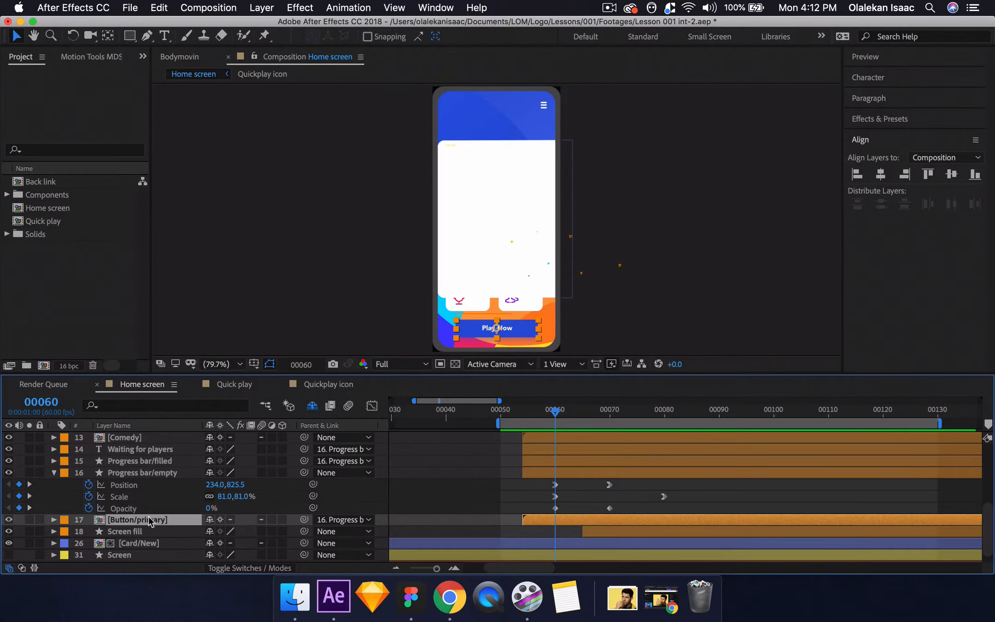
key("super+v")
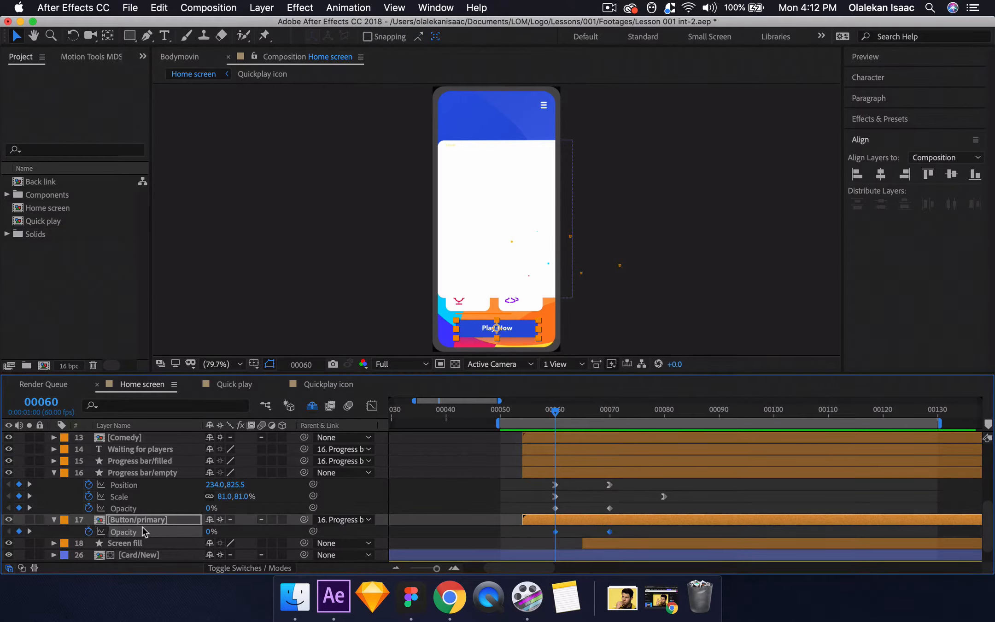
key("space")
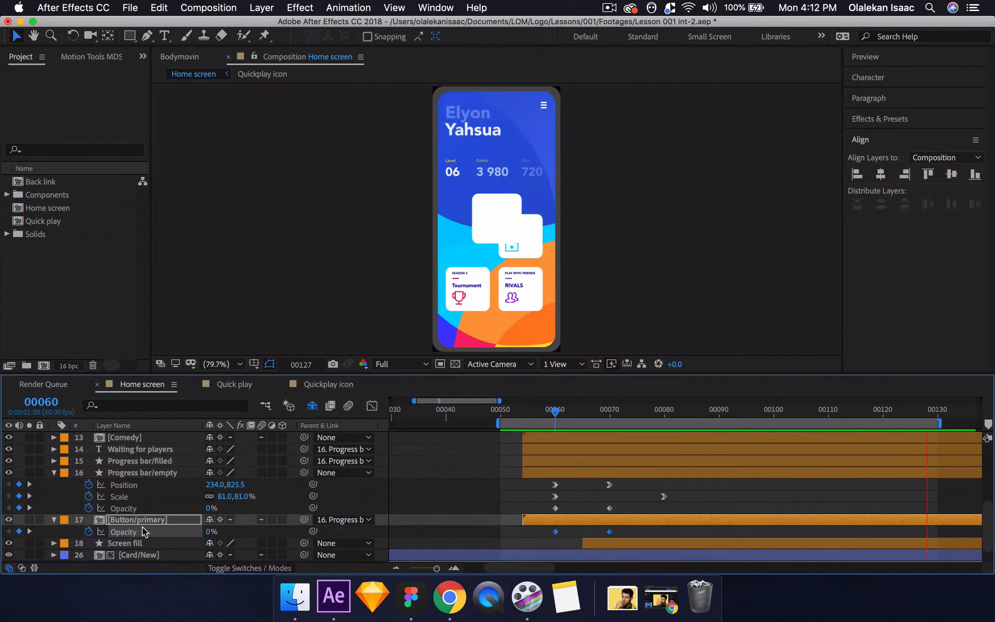
key("space")
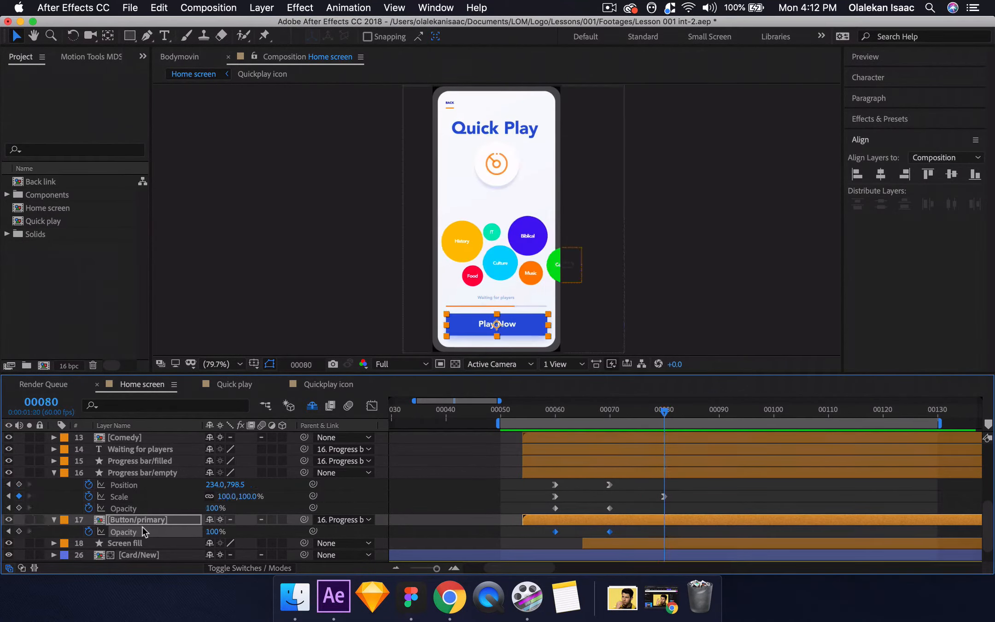
- Paste the same Opacity keyframes at frame 60 onto the Progress bar/filled and Waiting for players layers, and preview
key("j")
key("j")
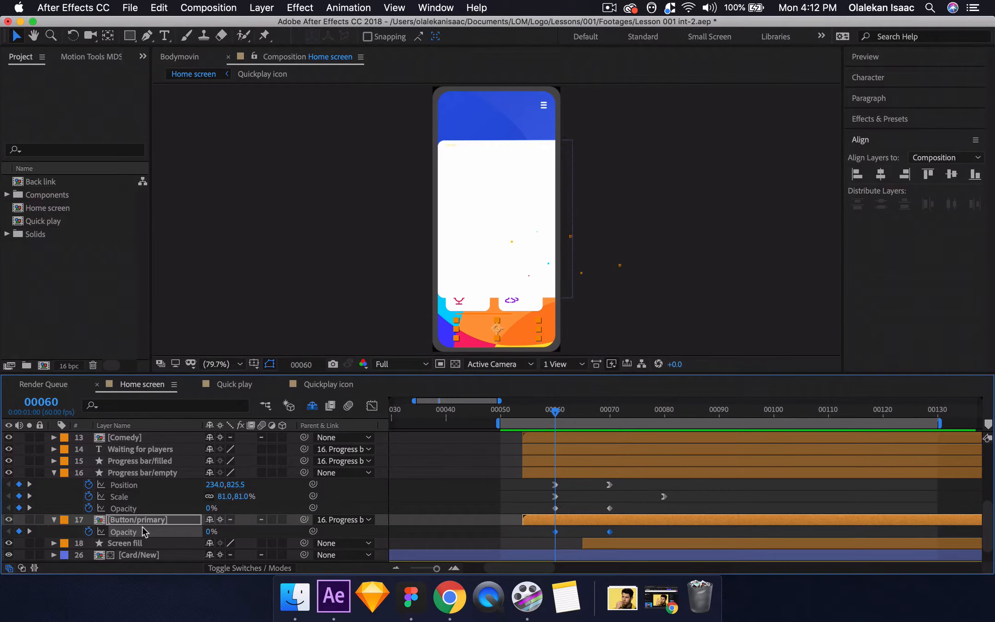
left_click(140, 509)
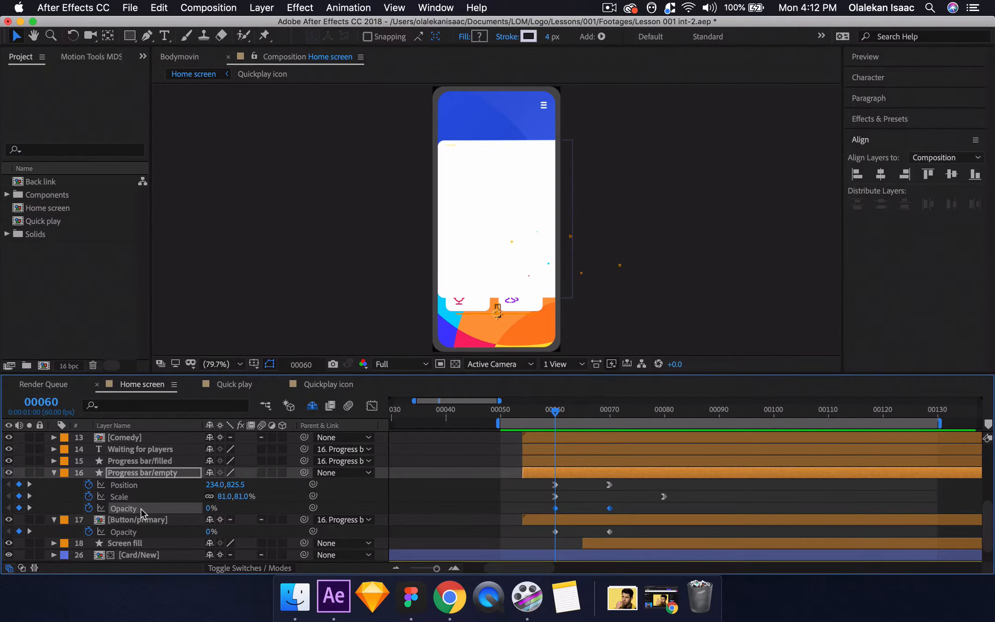
left_click(143, 461)
left_click(142, 450)
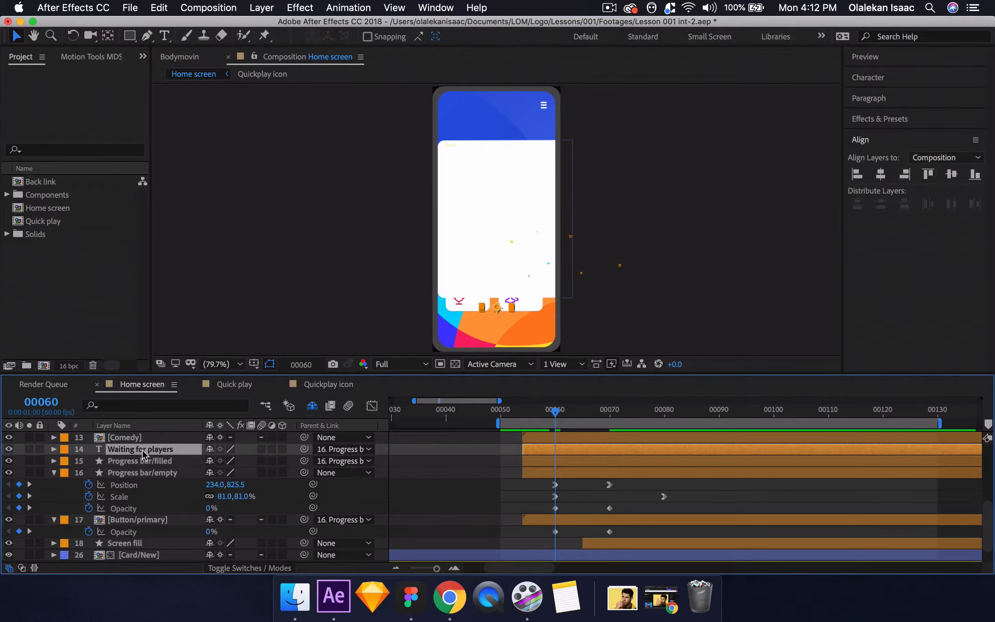
key("space")
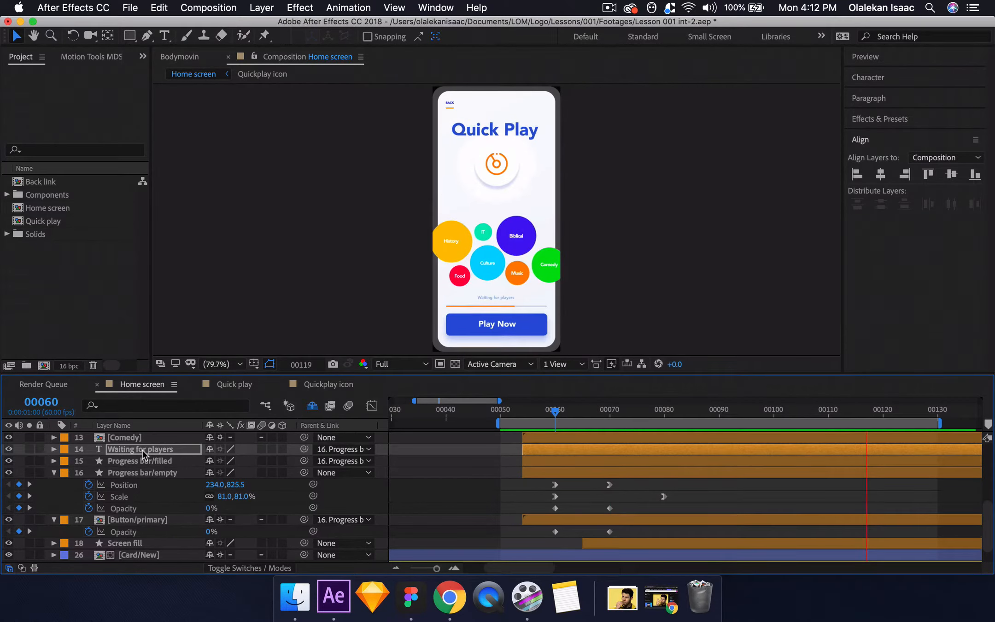
key("space")
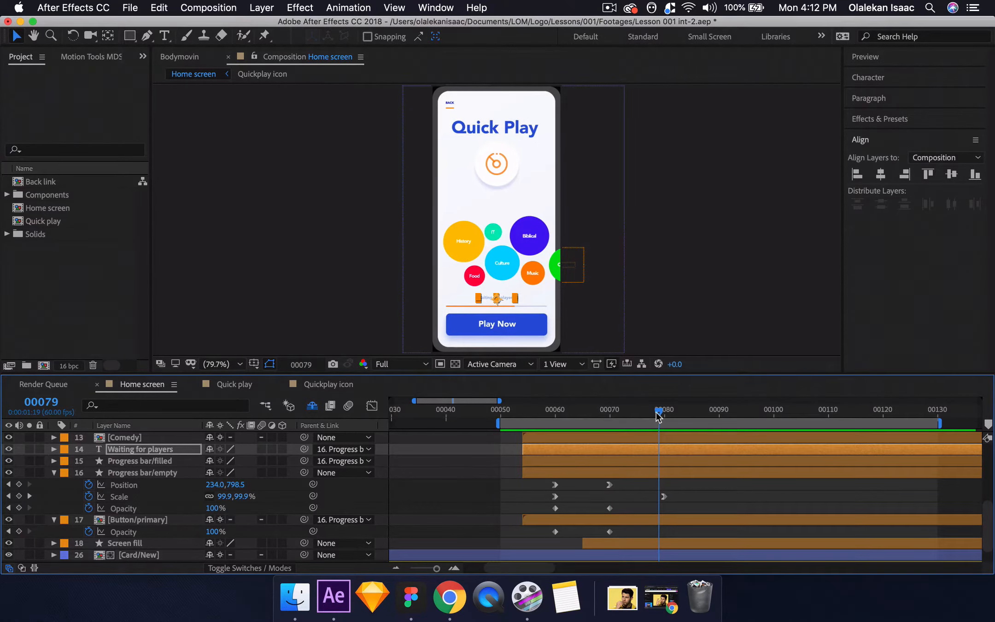
- Add a Path keyframe to the Progress bar/filled layer at frame 80
mouse_move(659, 415)
left_mouse_down()
mouse_move(610, 417)
mouse_move(665, 424)
left_mouse_up()
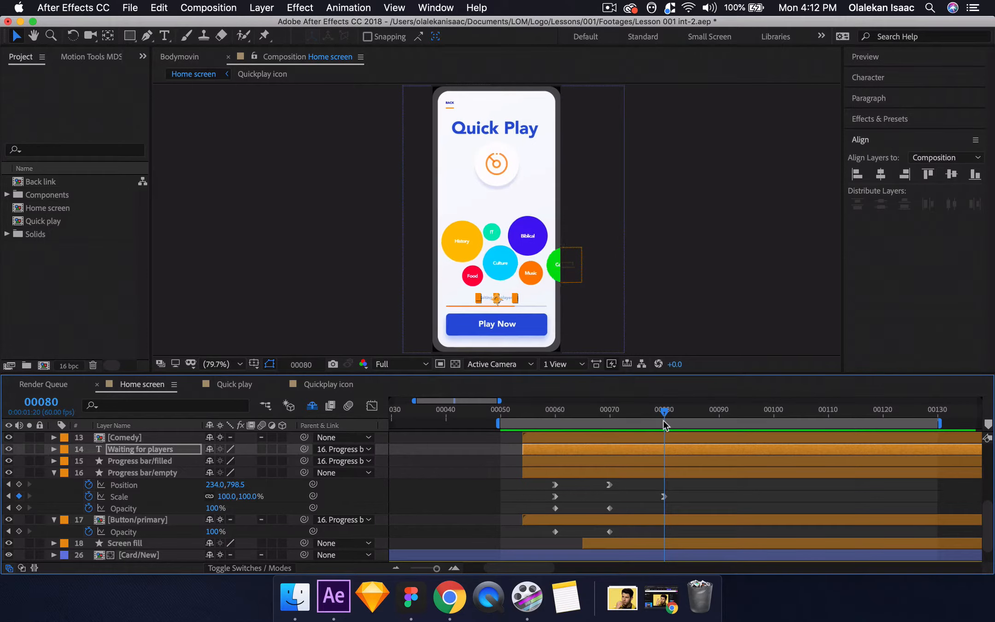
left_click(152, 461)
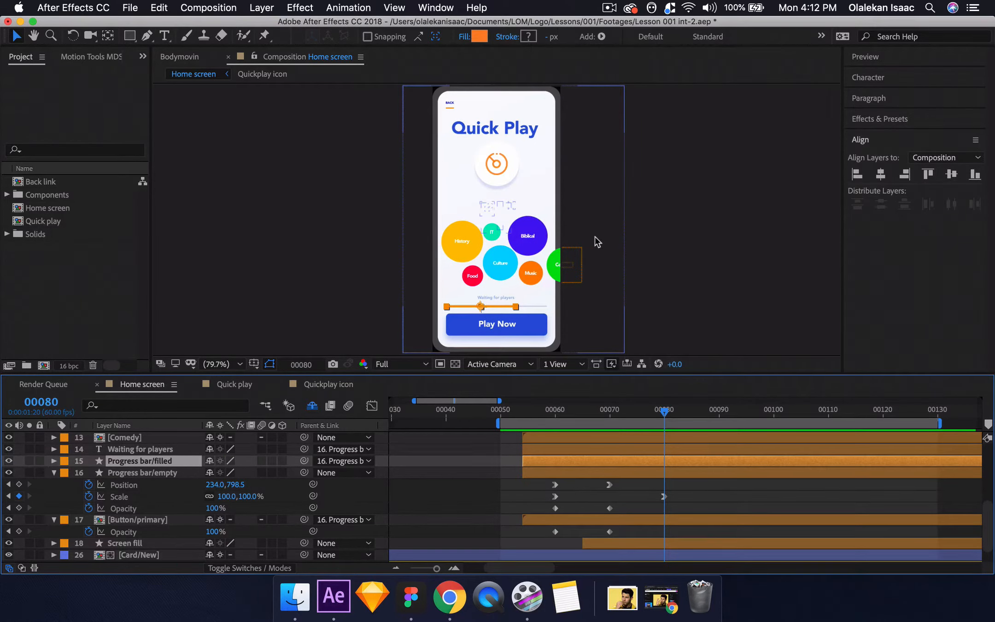
key("u")
key("u")
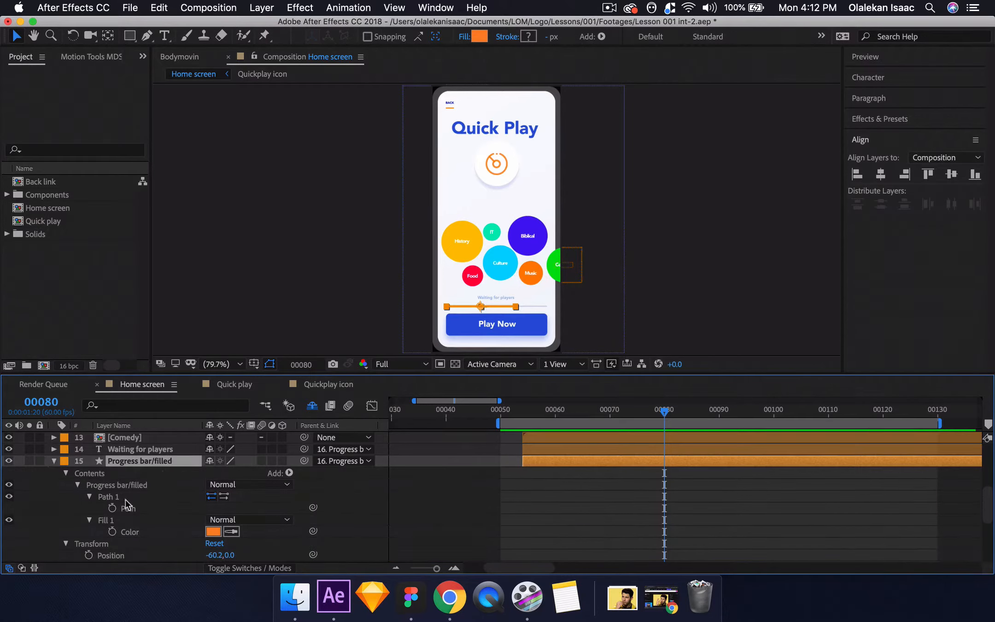
left_click(111, 509)
- At frame 150, keyframe the Progress bar/filled path with its right end stretched to the full width of the empty bar
left_click(41, 402)
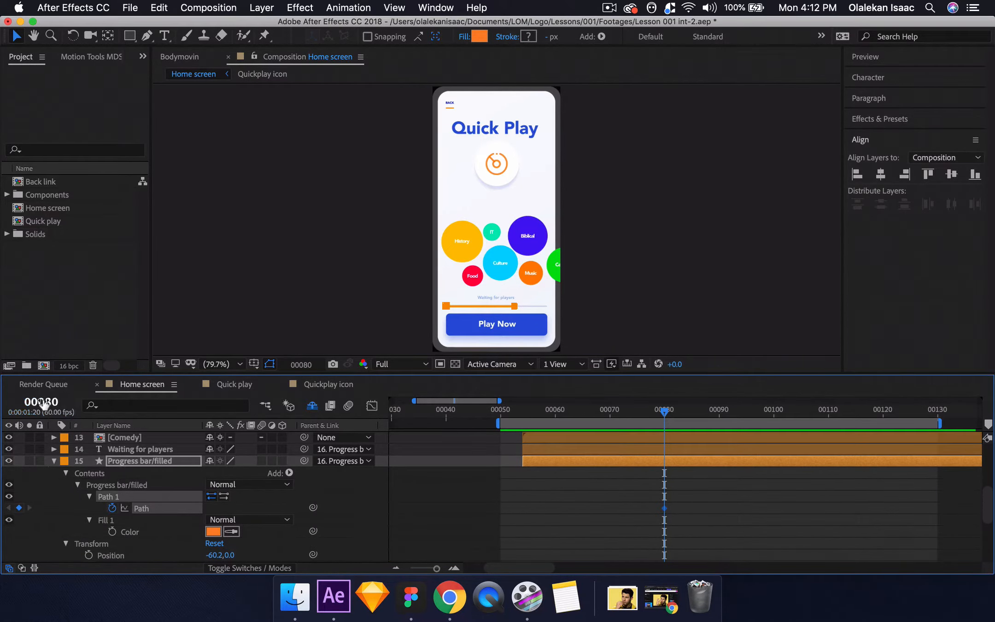
type("150")
key("Return")
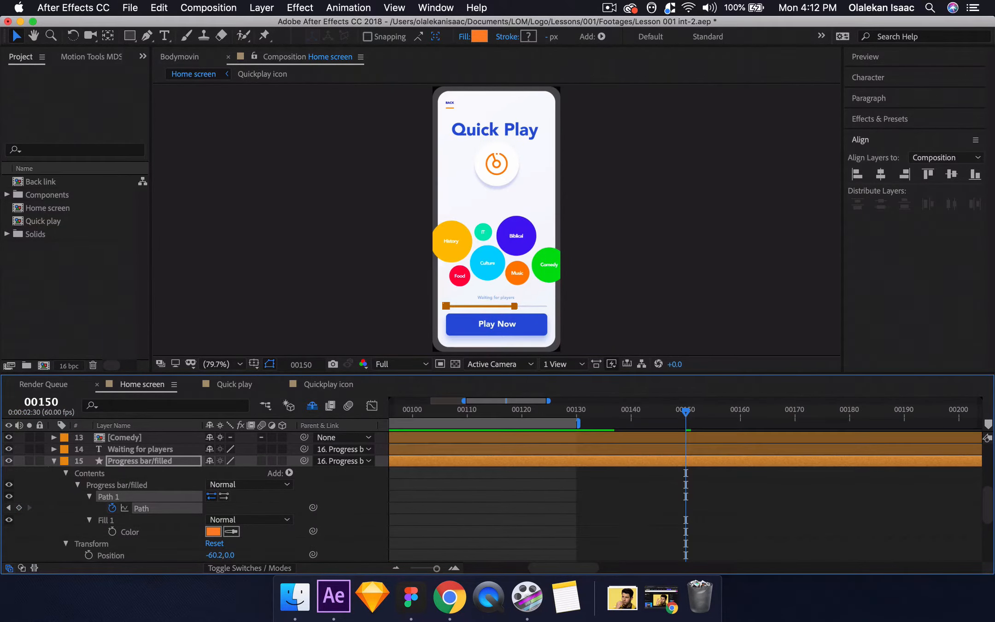
left_click(18, 508)
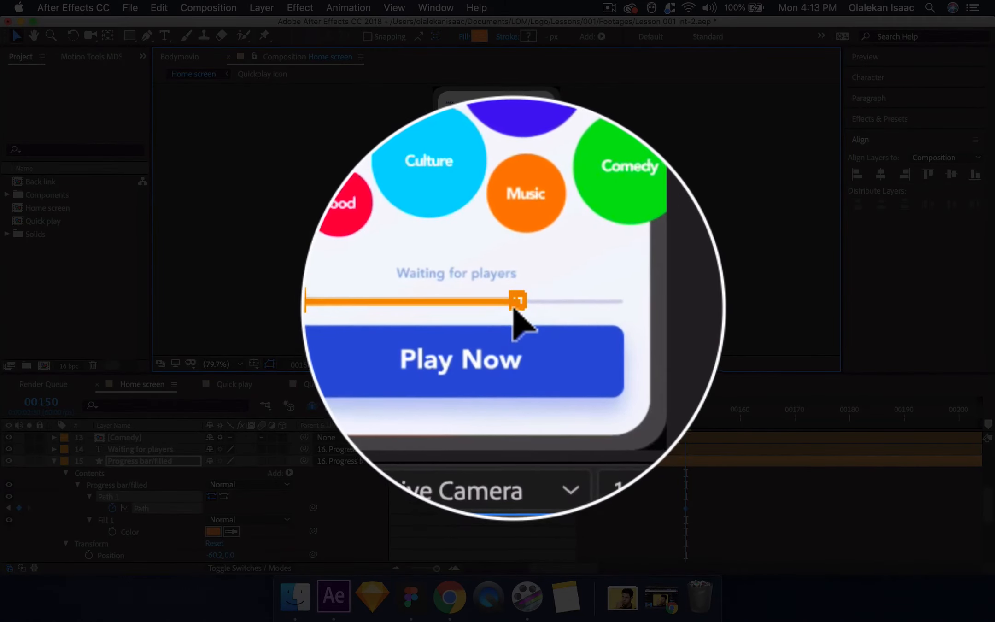
left_click_drag(507, 300, 545, 308)
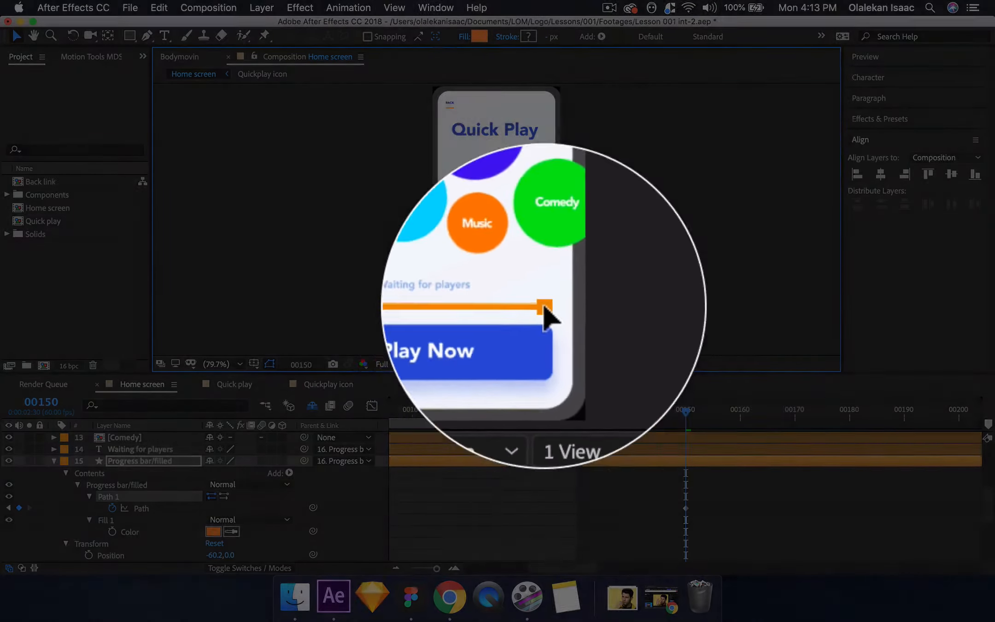
- At the frame 80 Path keyframe, collapse the filled bar to its left end and preview the filling animation
scroll(618, 470, "left", 10)
scroll(618, 470, "right", 3)
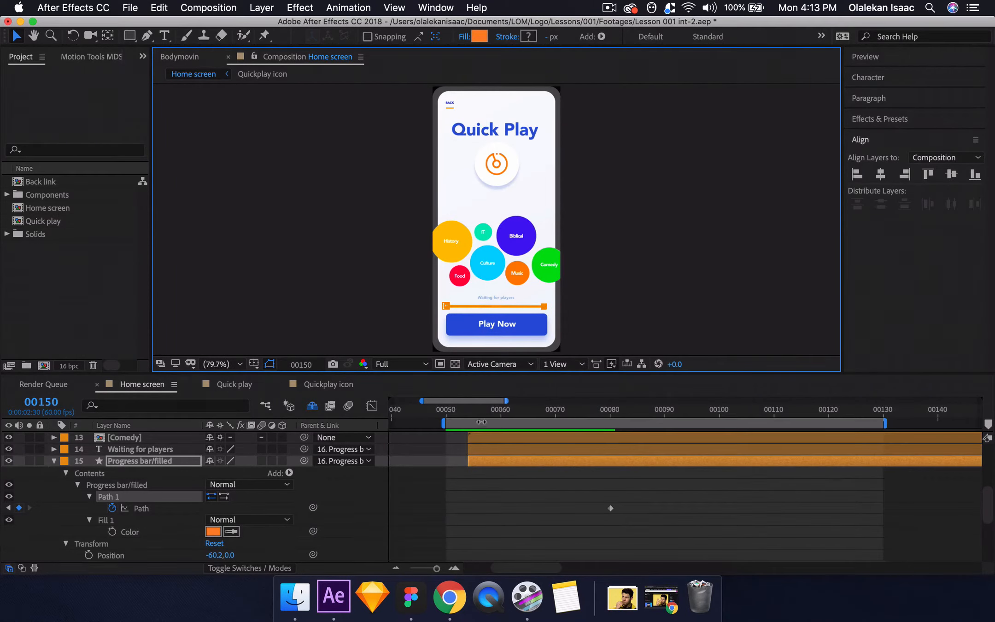
left_click(464, 413)
key("k")
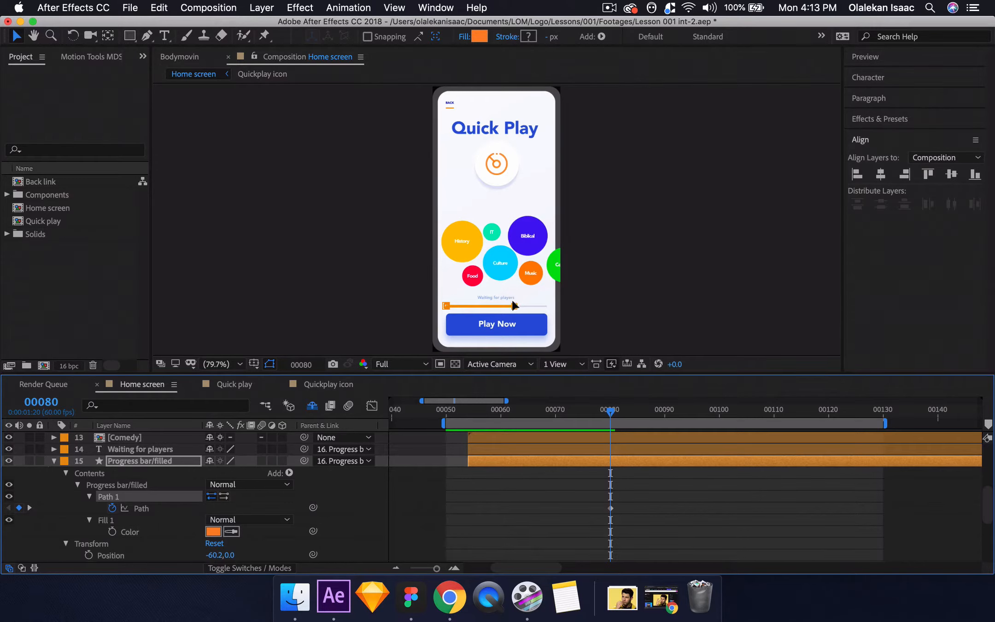
left_click_drag(515, 305, 449, 308)
key("u")
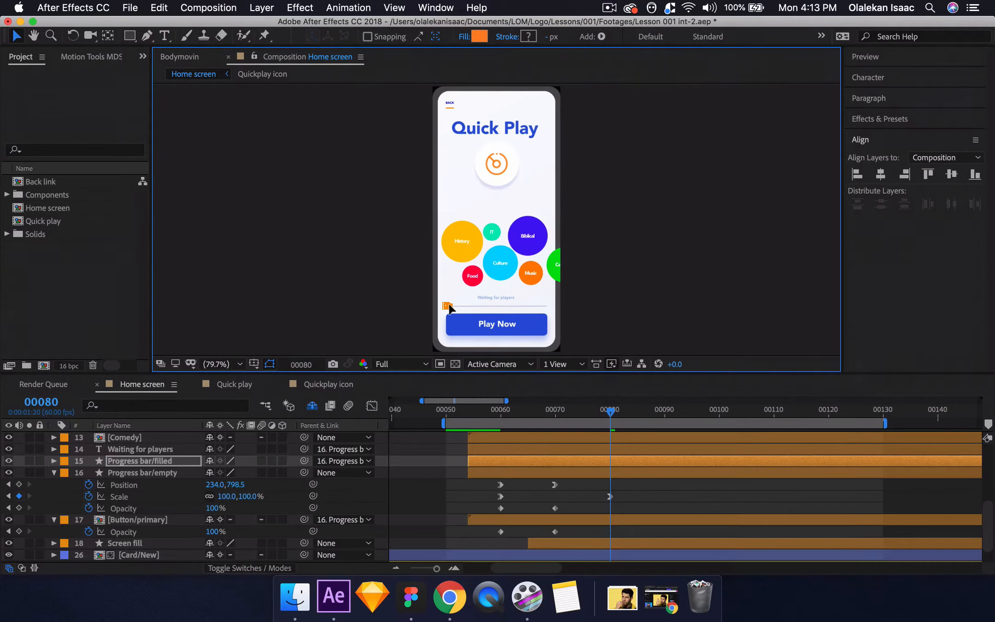
key("space")
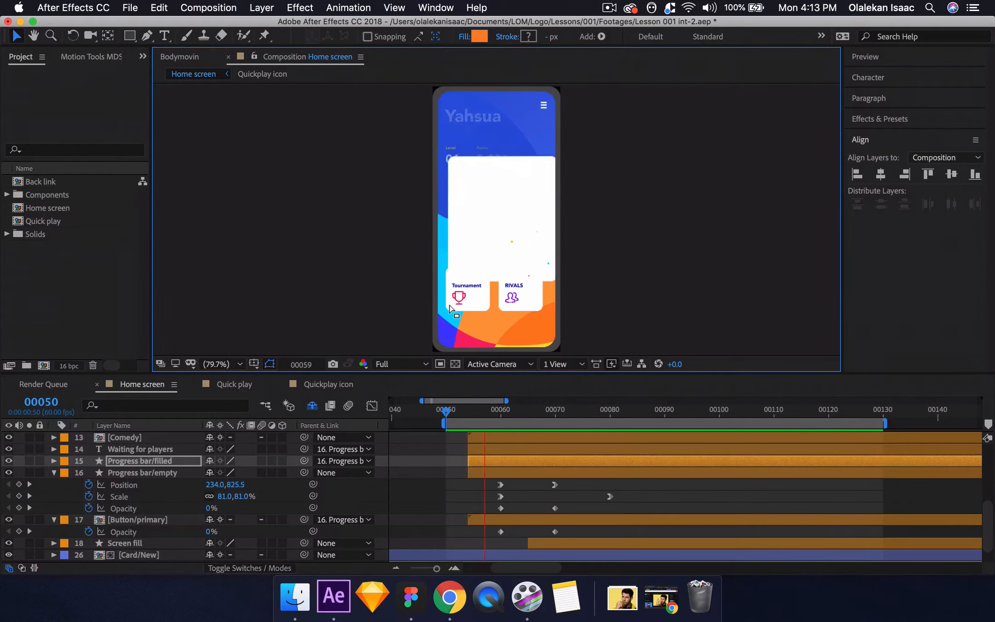
key("space")
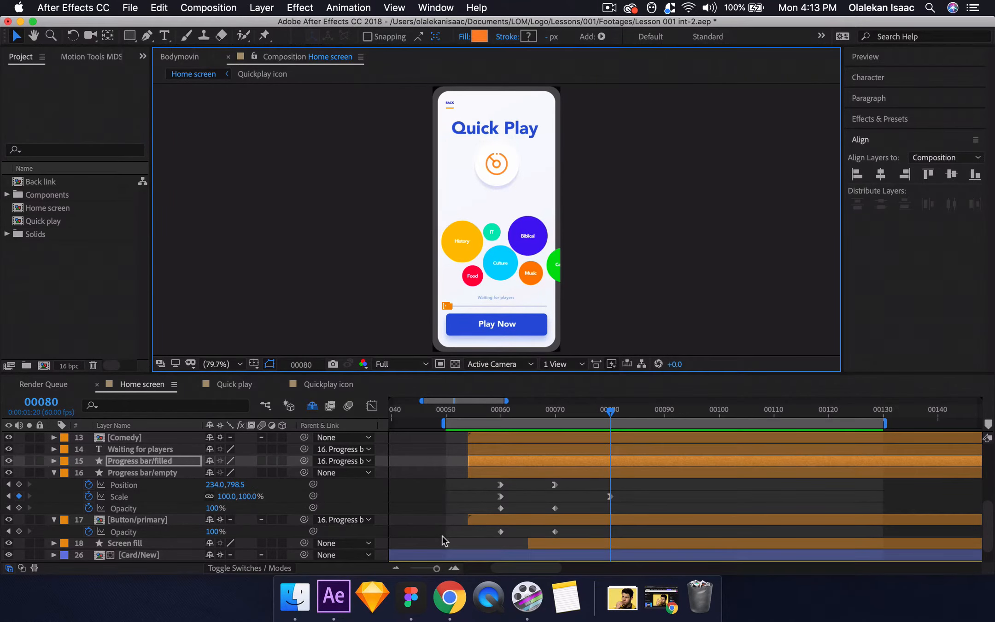
key("space")
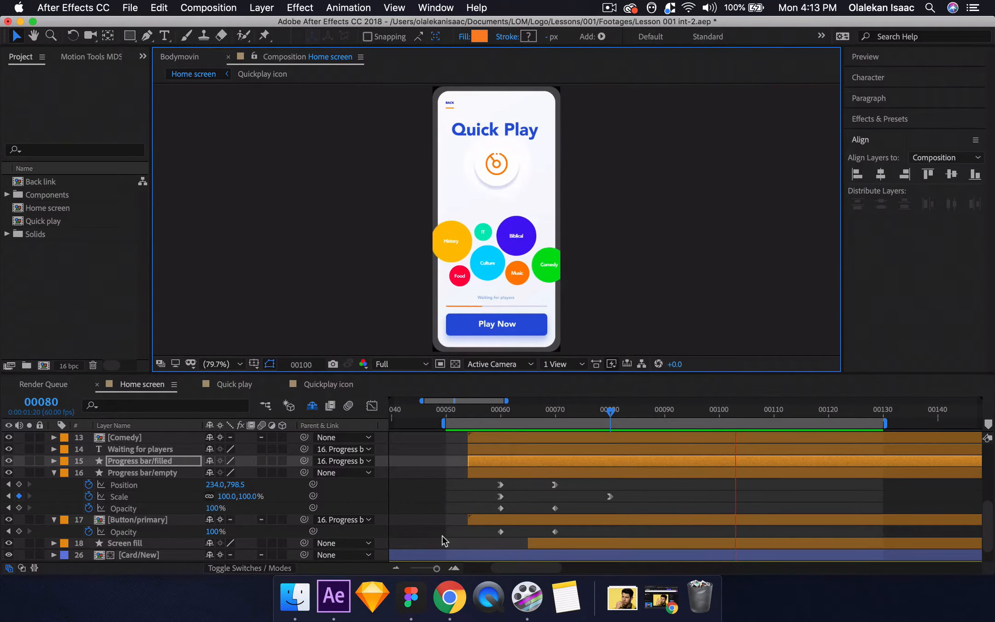
key("space")
- Move the Progress bar/filled layer's first Path keyframe to frame 60 and preview the earlier fill
key("u")
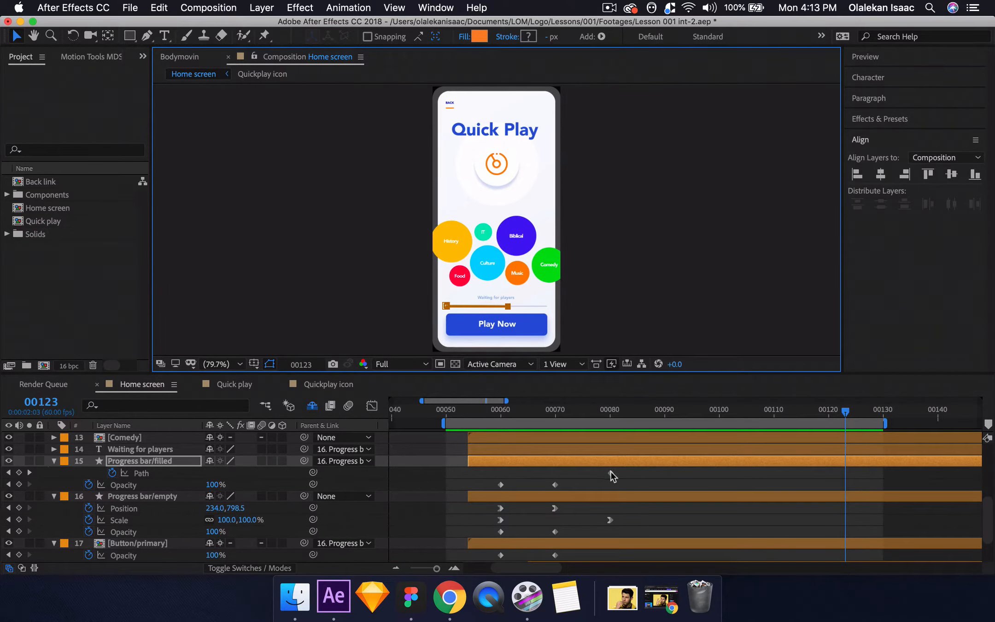
left_click_drag(611, 472, 502, 471)
key("space")
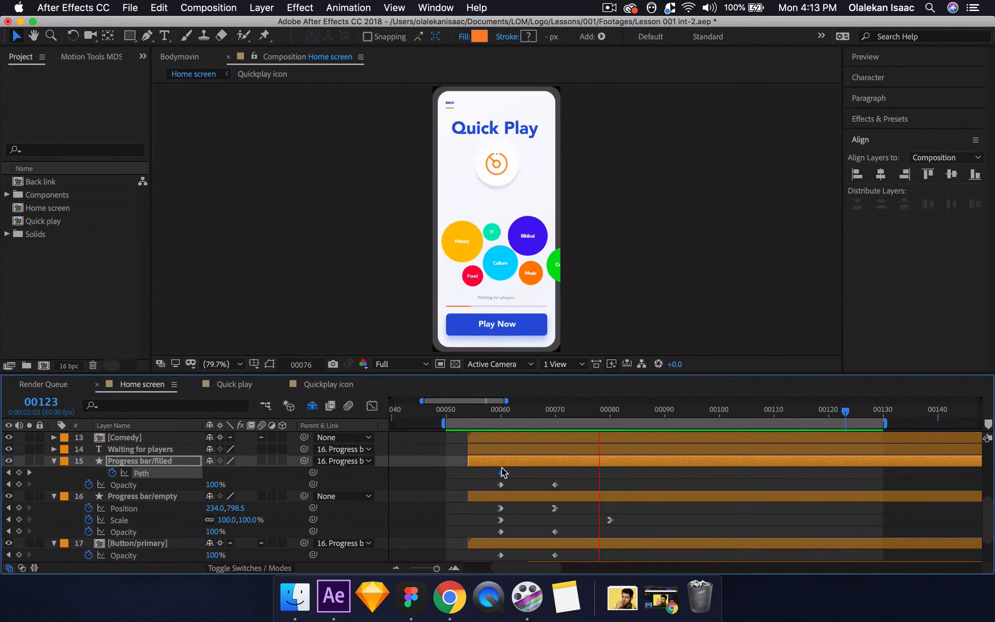
key("space")
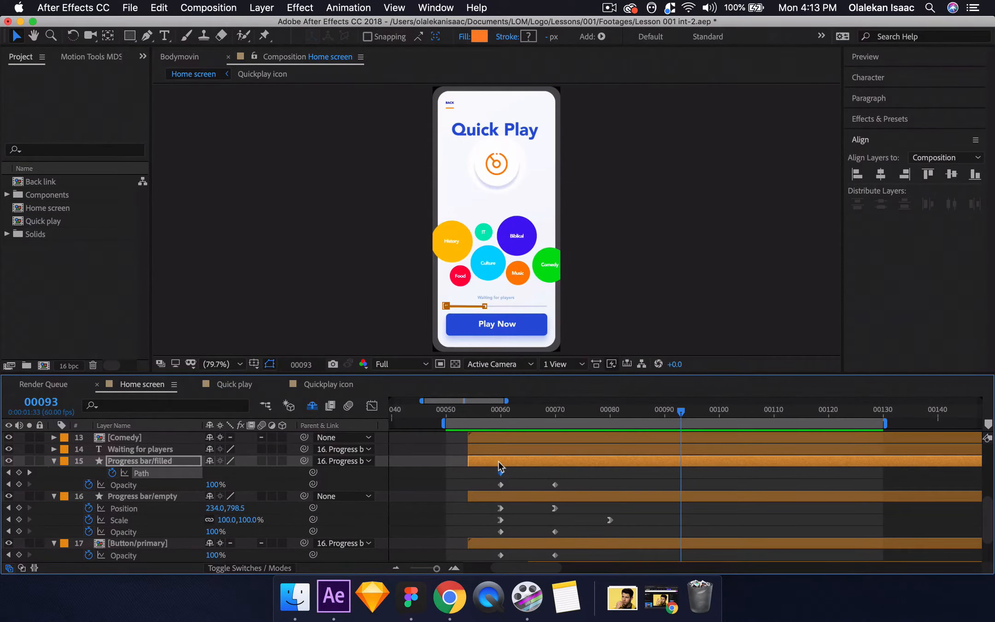
left_click(291, 478)
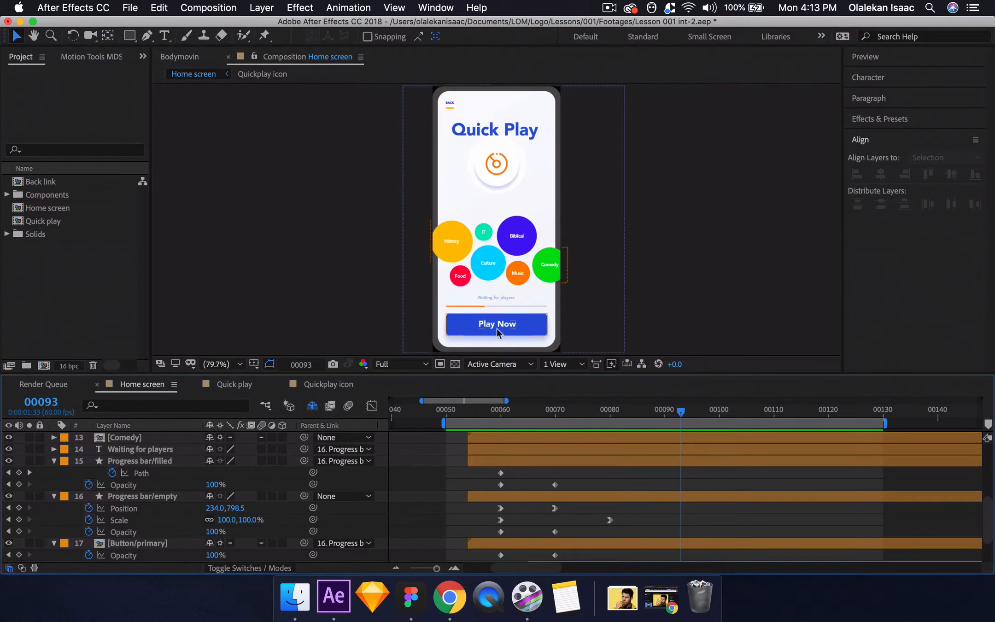
- Go to frame 60 and open the Button/primary precomposition
scroll(210, 513, "down", 1)
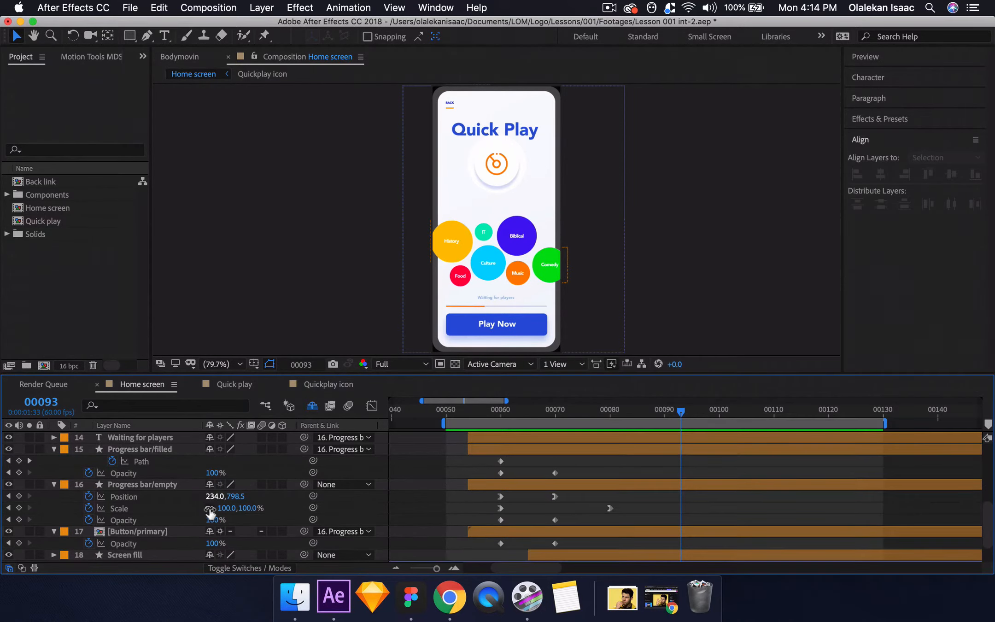
left_click(181, 530)
key("j")
key("j")
key("j")
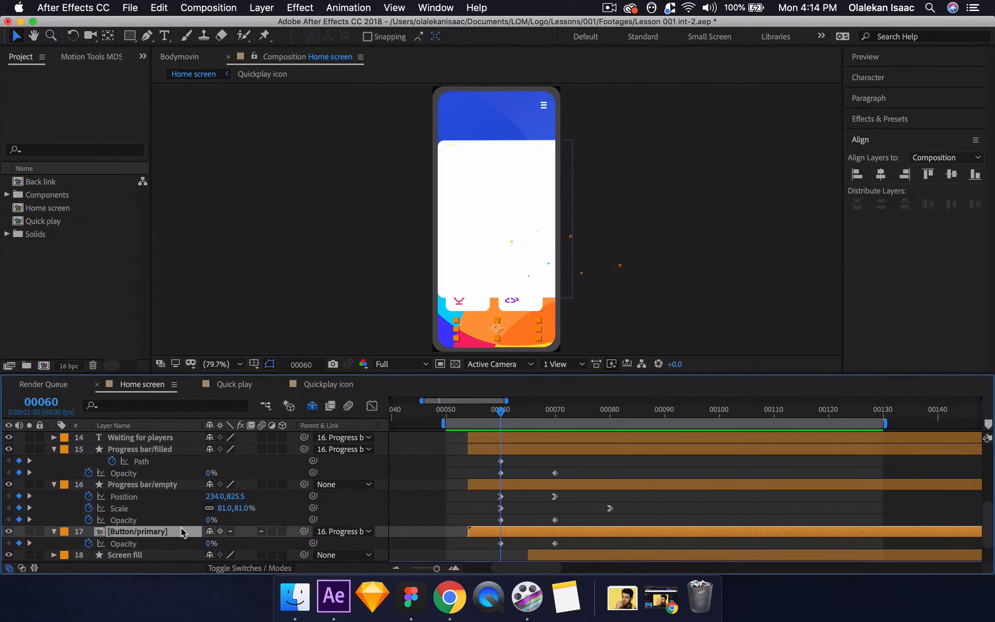
double_click(181, 530)
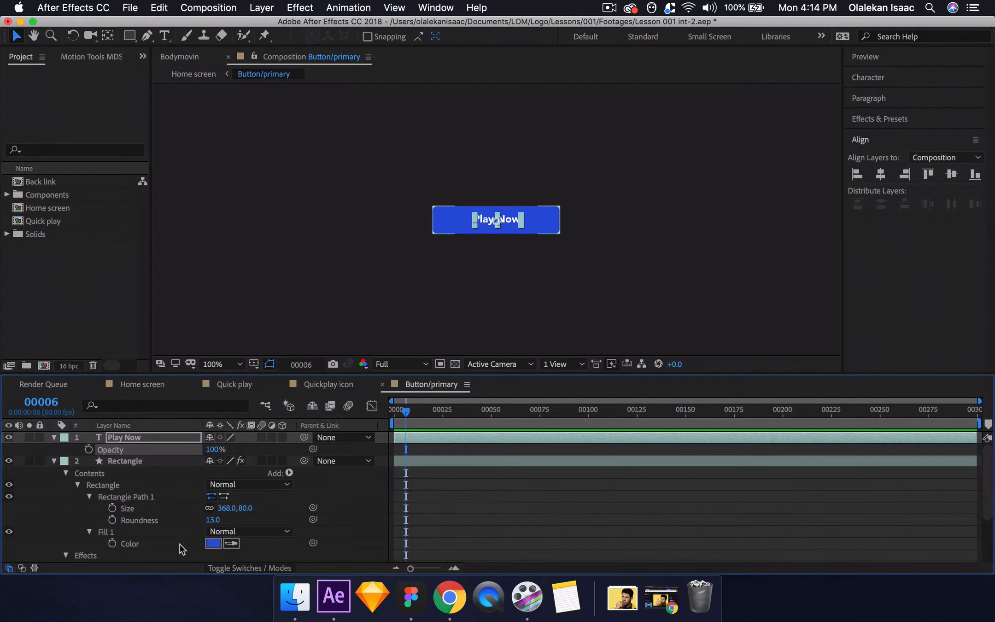
- Add Size and Roundness keyframes to the button's Rectangle path at frame 6
left_click(296, 507)
left_click(112, 508)
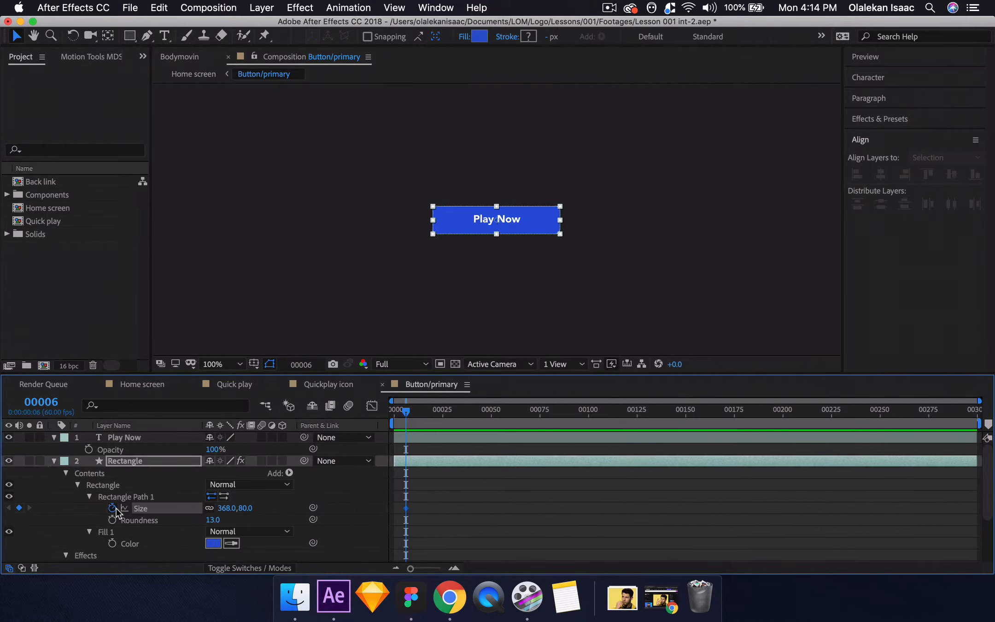
left_click(112, 519)
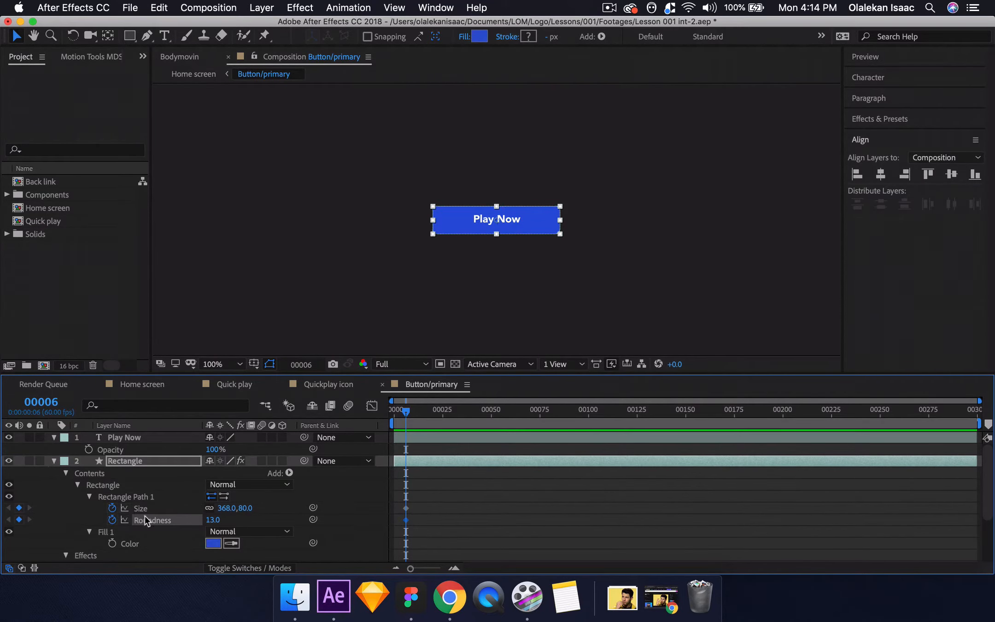
- Add Size and Roundness keyframes to the button's Rectangle path at frame 26
left_click(50, 404)
type("2")
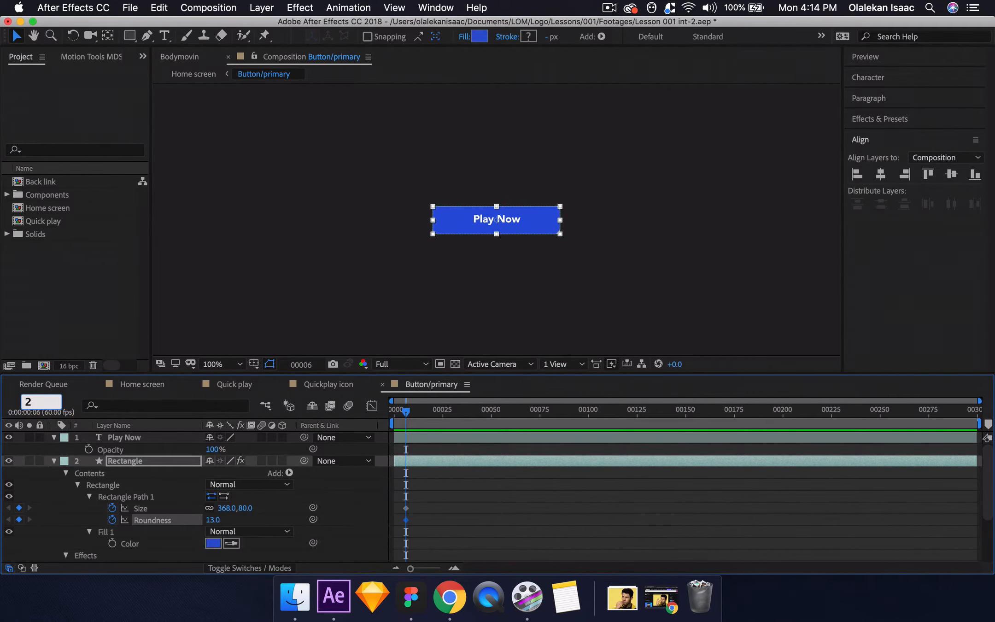
type("6")
key("Return")
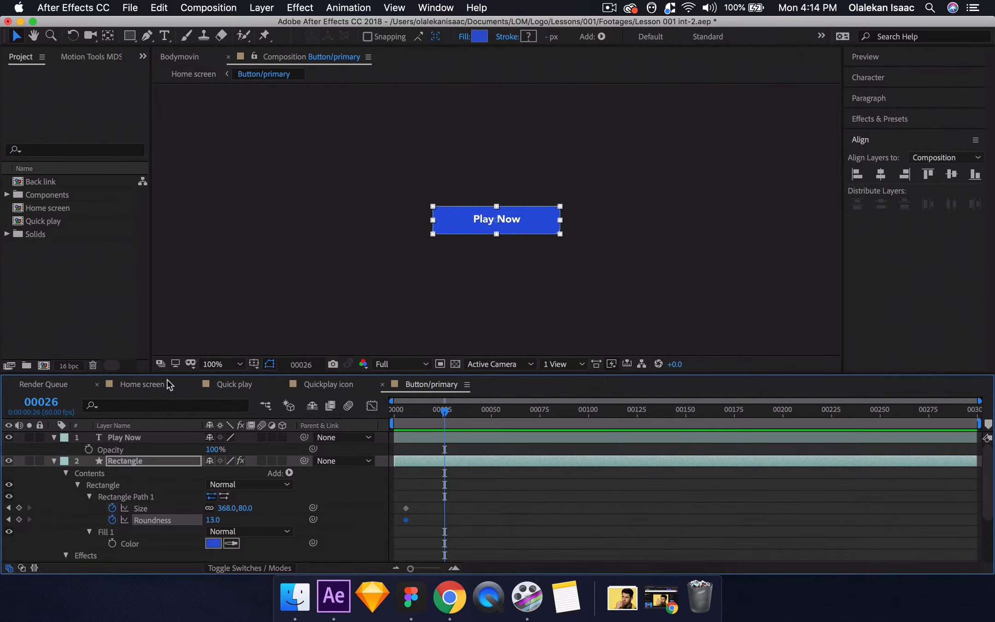
left_click(162, 387)
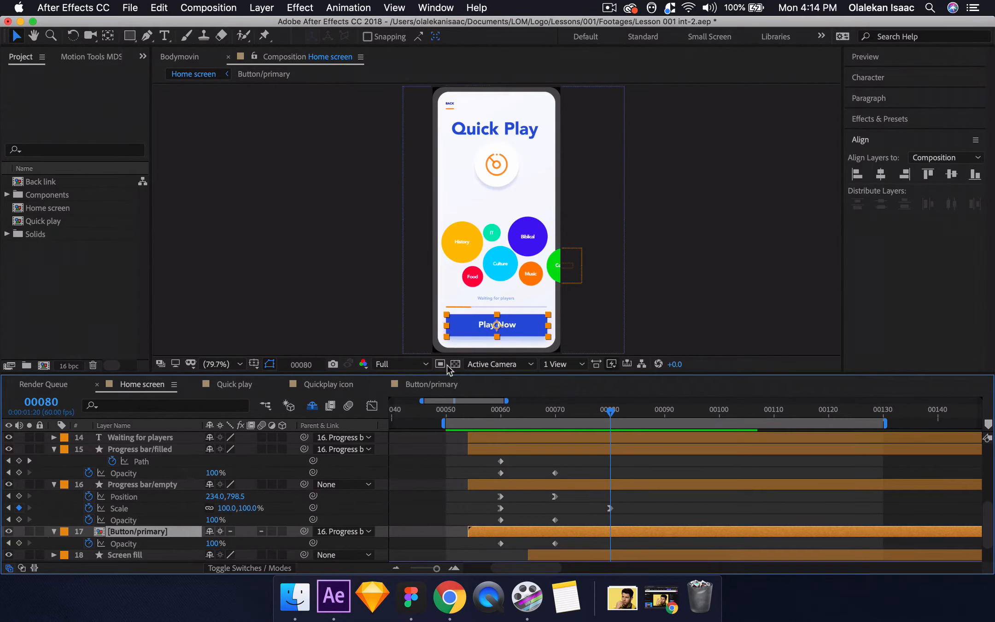
left_click(437, 385)
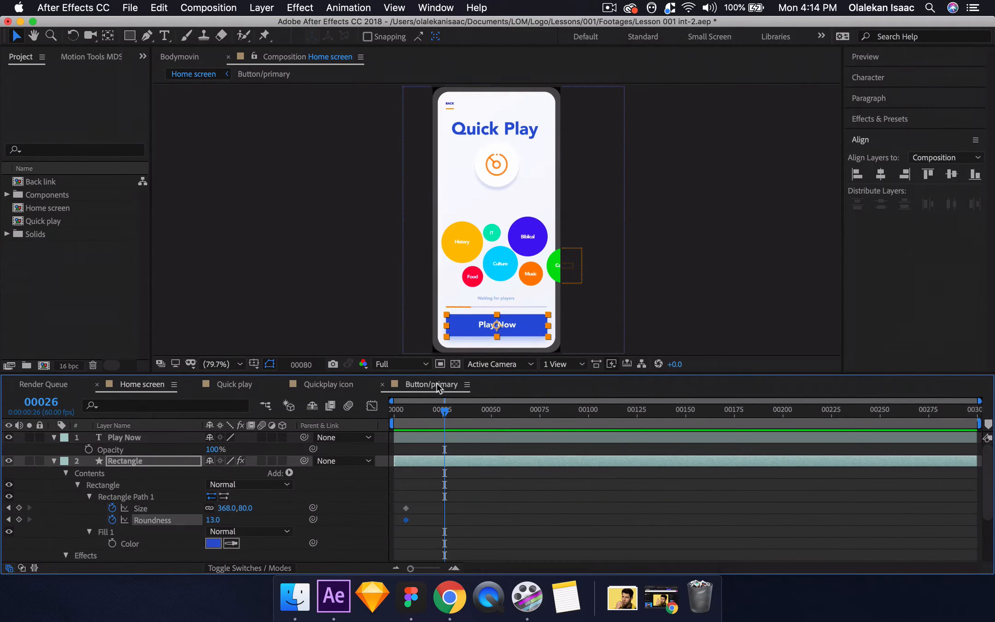
left_click(19, 507)
left_click(18, 519)
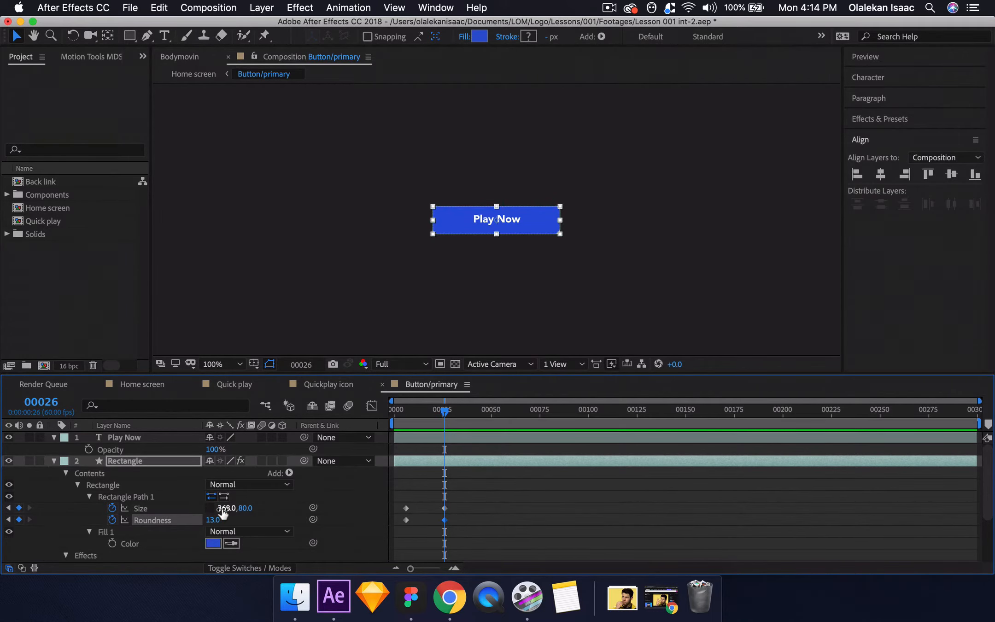
- At the frame 6 keyframes, set the rectangle's Size width to 80 and its Roundness to 58, and preview the button expanding
type("j")
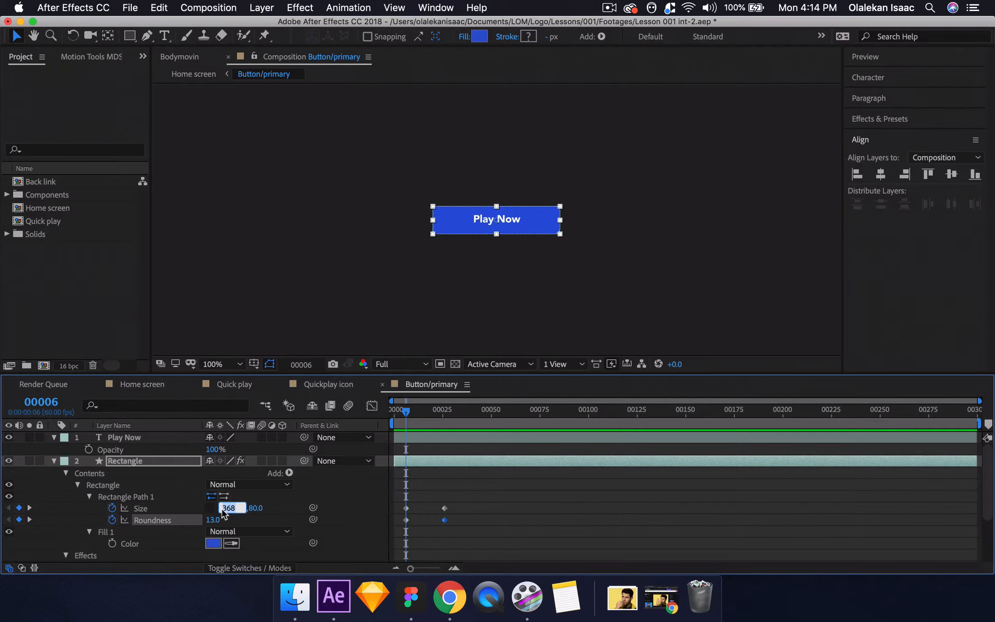
type("80")
key("Return")
left_click(364, 516)
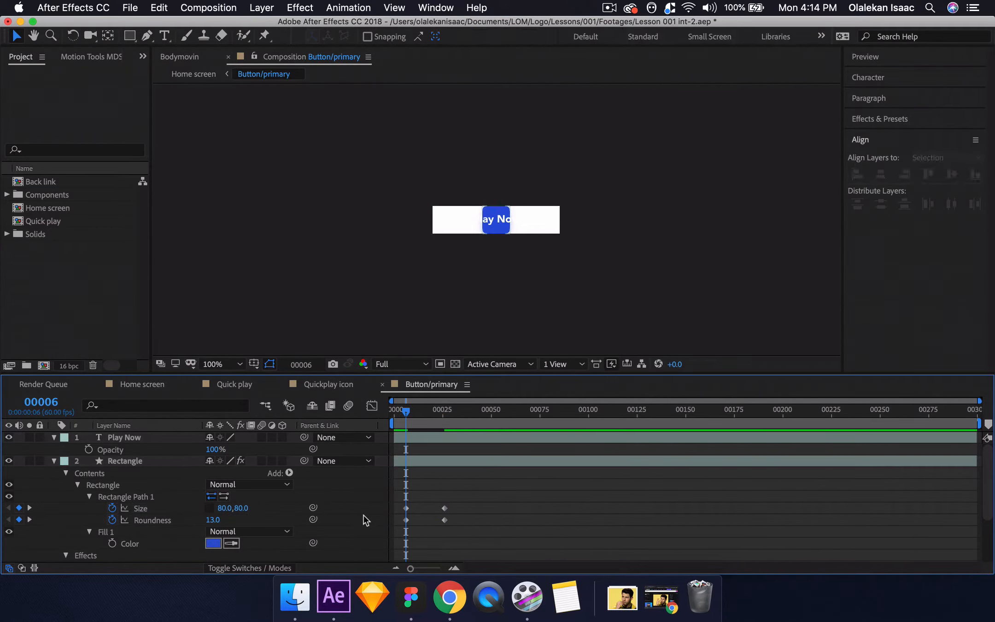
left_click_drag(216, 520, 245, 519)
key("space")
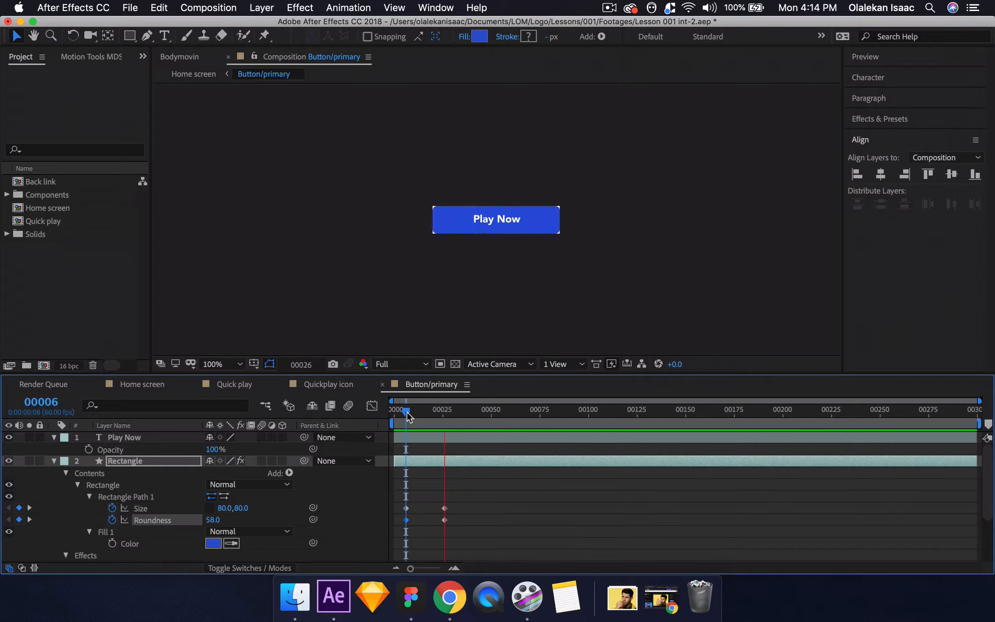
key("space")
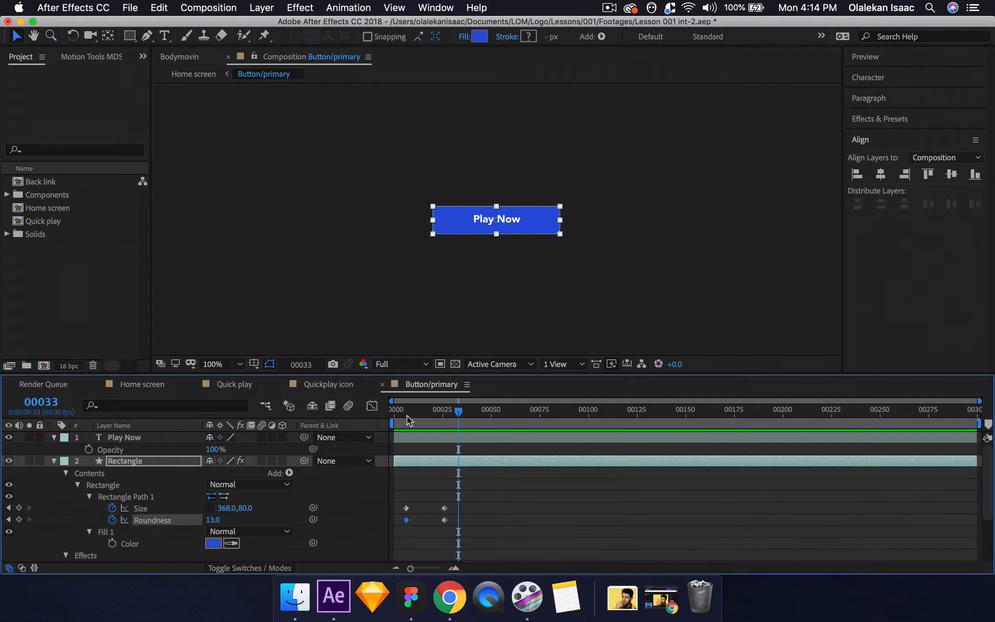
mouse_move(411, 407)
left_mouse_down()
mouse_move(401, 409)
mouse_move(427, 412)
mouse_move(407, 411)
left_mouse_up()
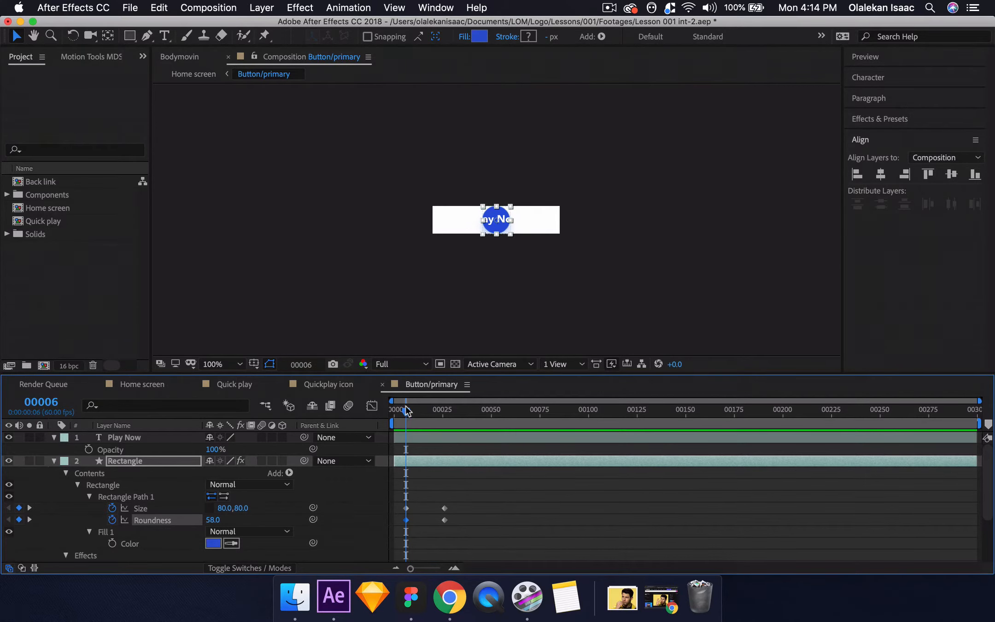
- Preview the Play Now button's entrance within the Home screen composition
left_click(169, 381)
key("space")
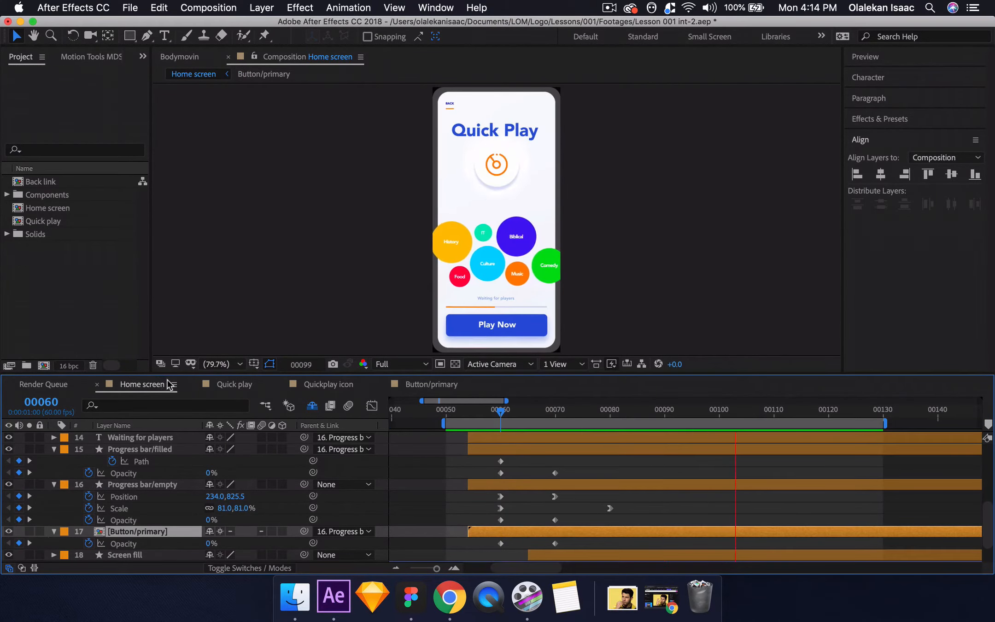
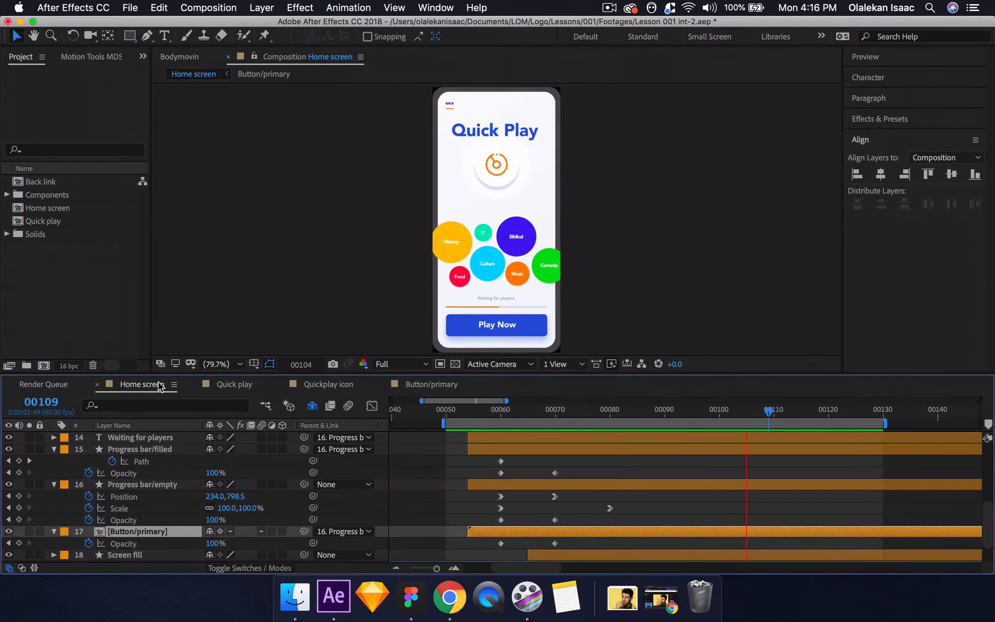
key("space")
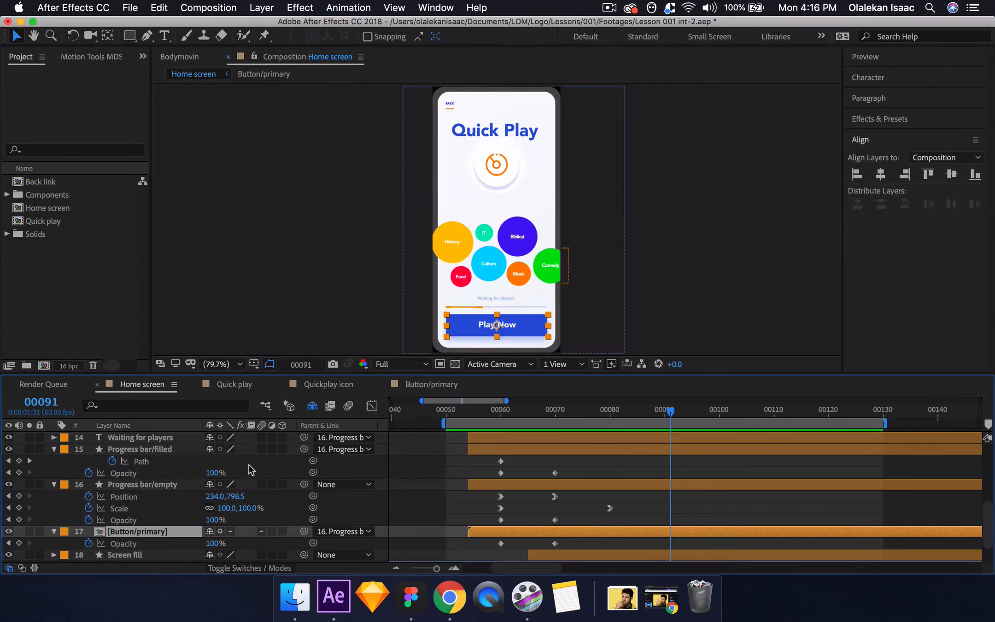
left_click(357, 470)
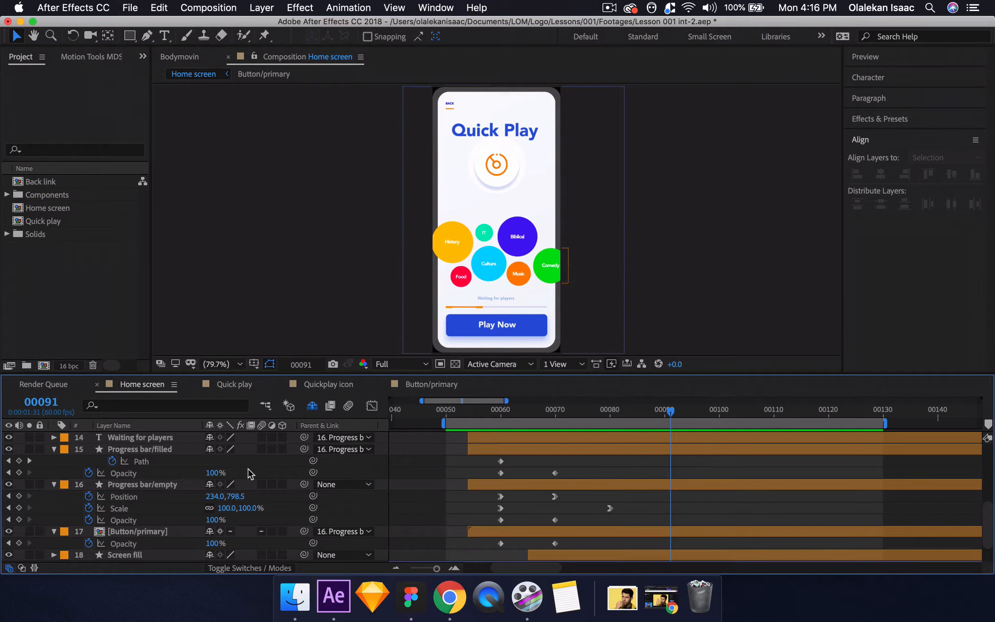
- Duplicate the hidden Screen shape layer in the Home screen composition
scroll(248, 469, "up", 10)
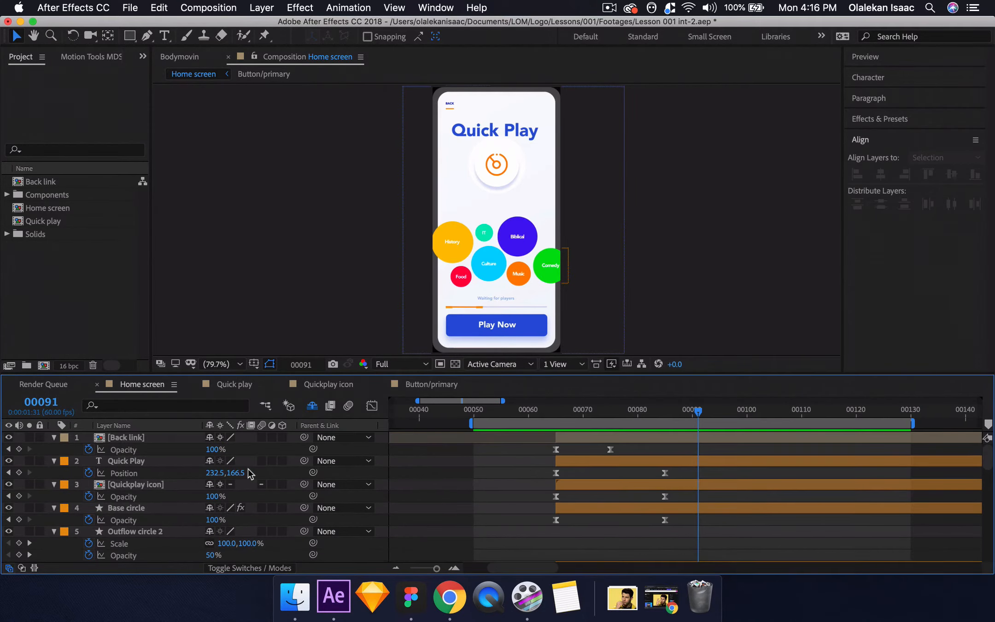
scroll(248, 469, "down", 10)
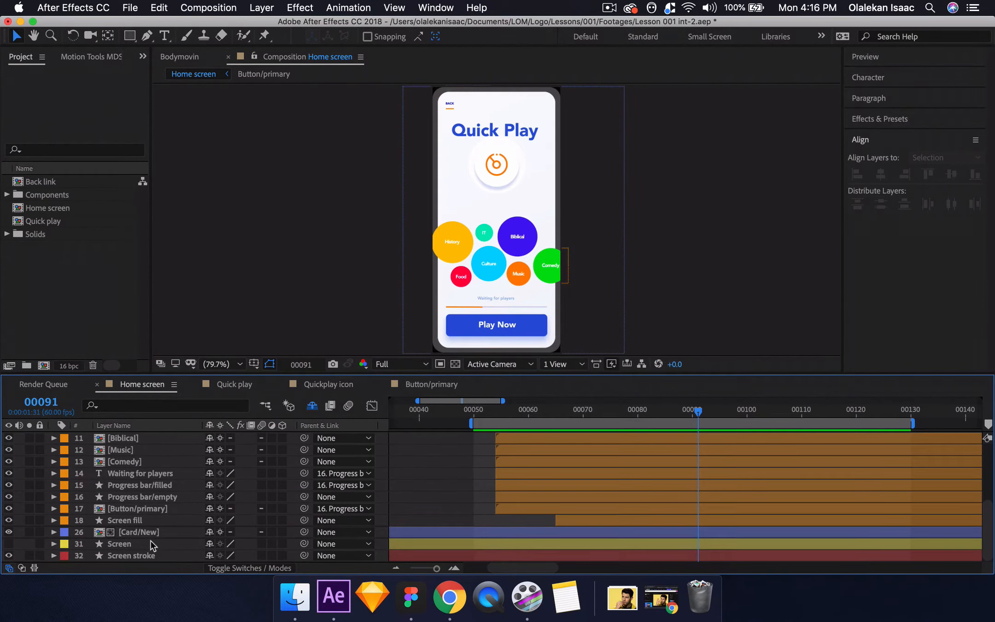
left_click(151, 541)
key("super+d")
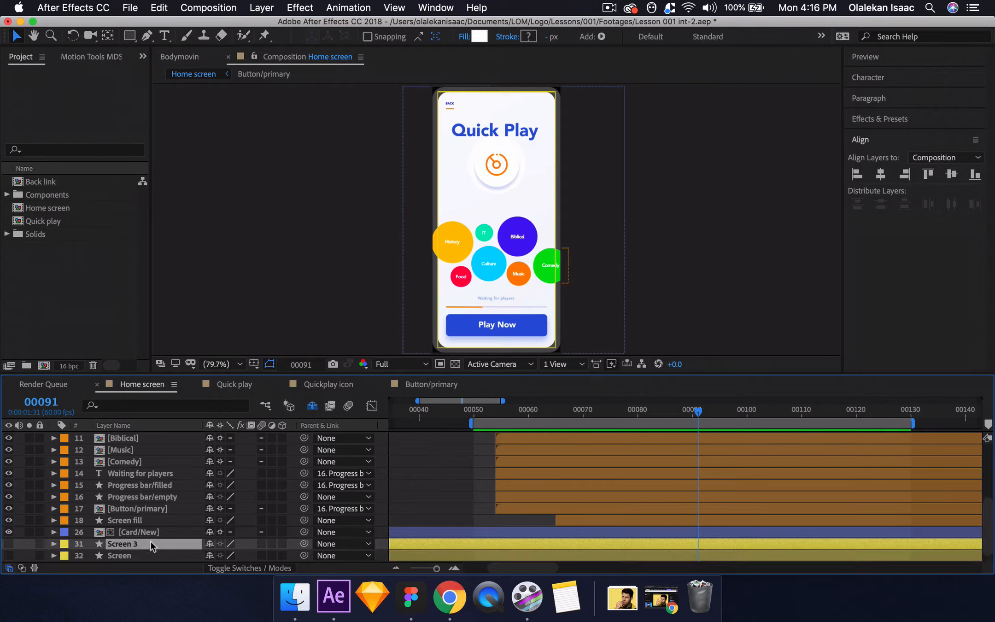
- Pre-compose the seven category bubble layers, from History to Comedy, as "Bubbles comp"
scroll(151, 541, "up", 6)
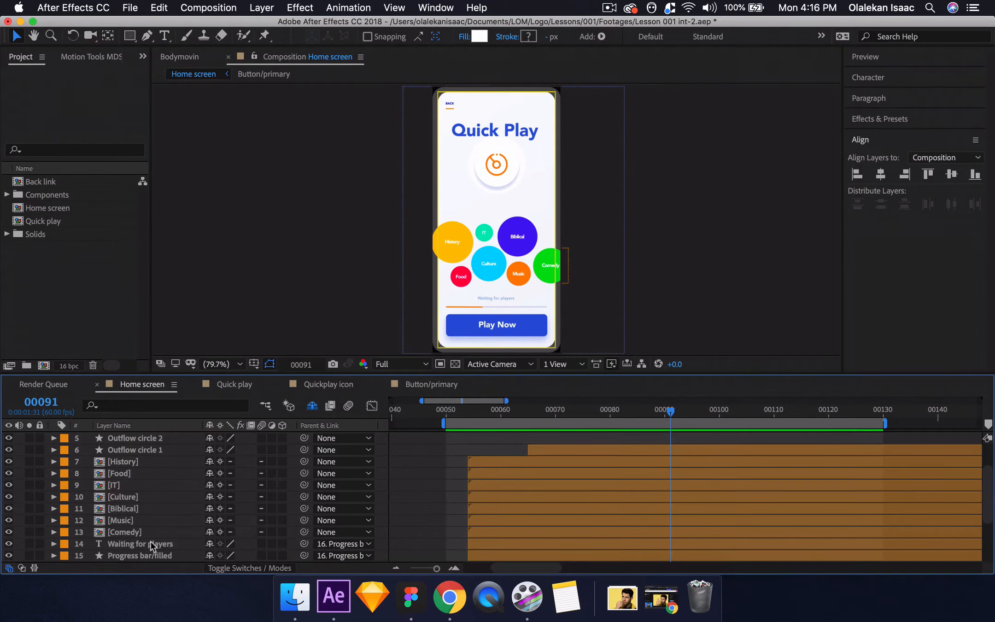
left_click(144, 532)
left_click(131, 465, "shift")
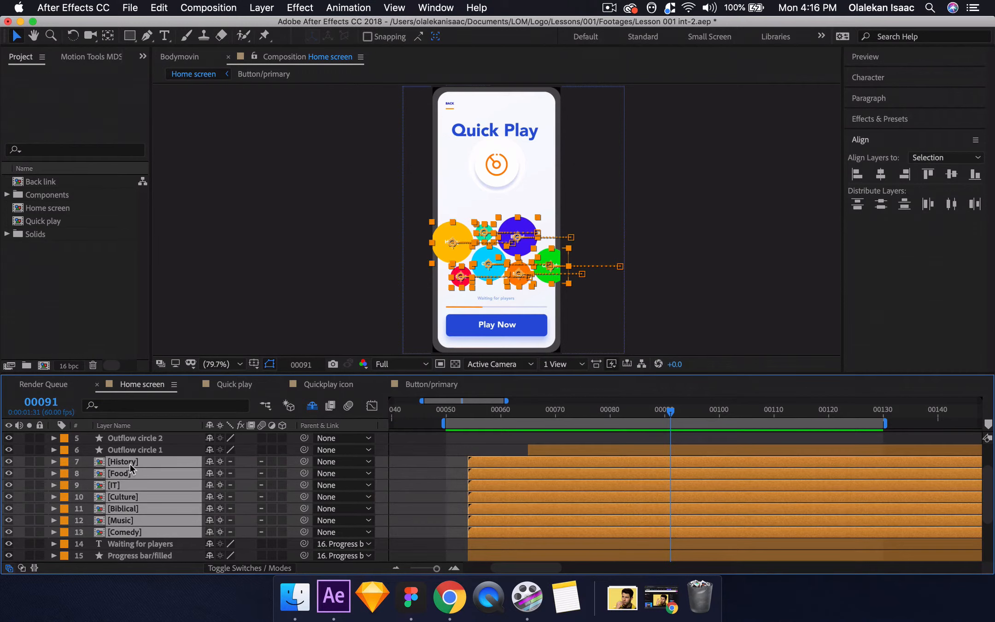
right_click(131, 467)
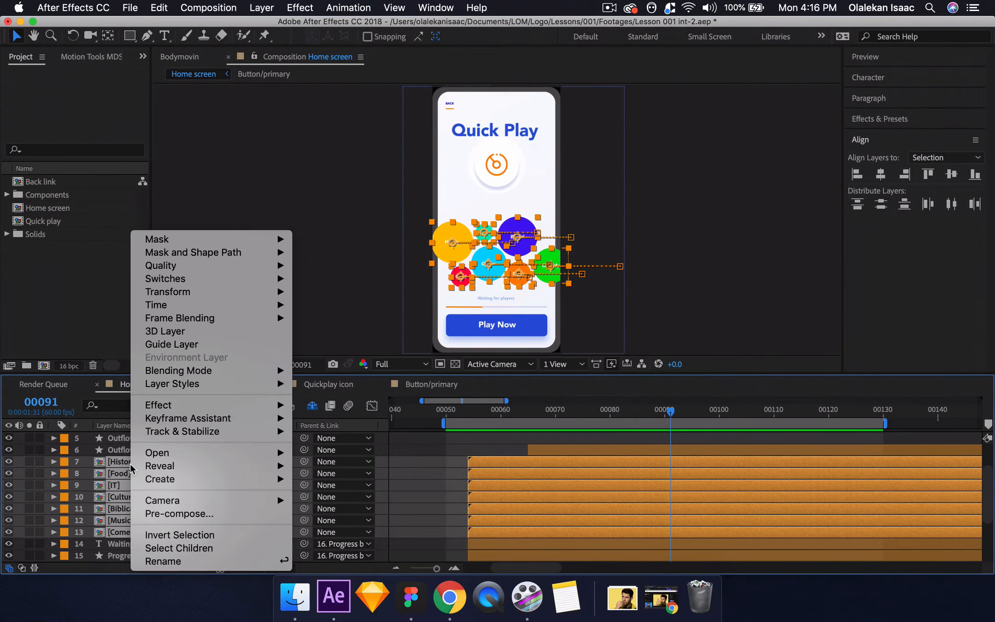
left_click(161, 514)
type("Bubble")
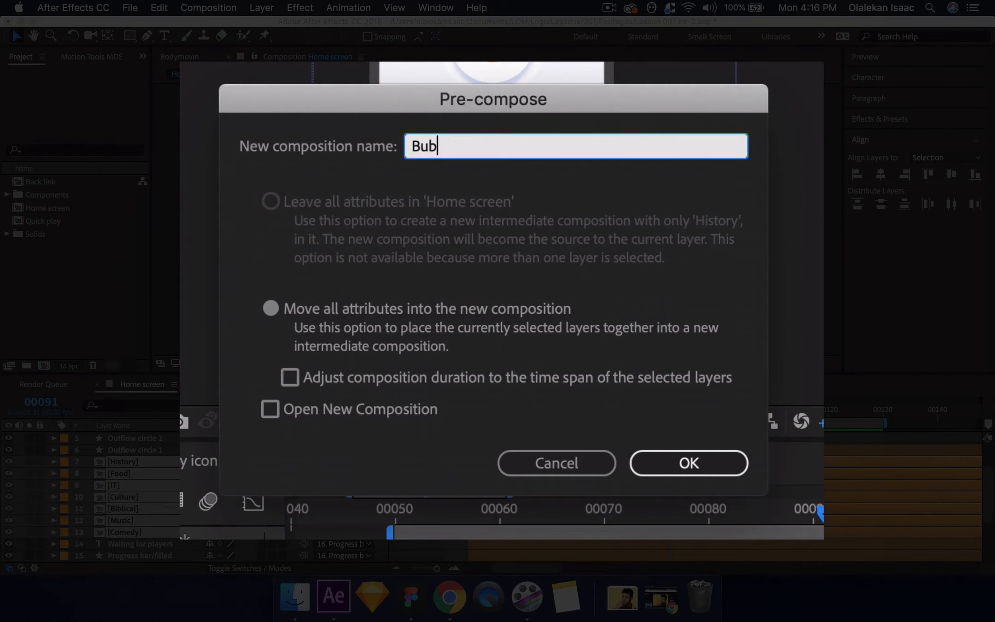
type("s comp")
key("Return")
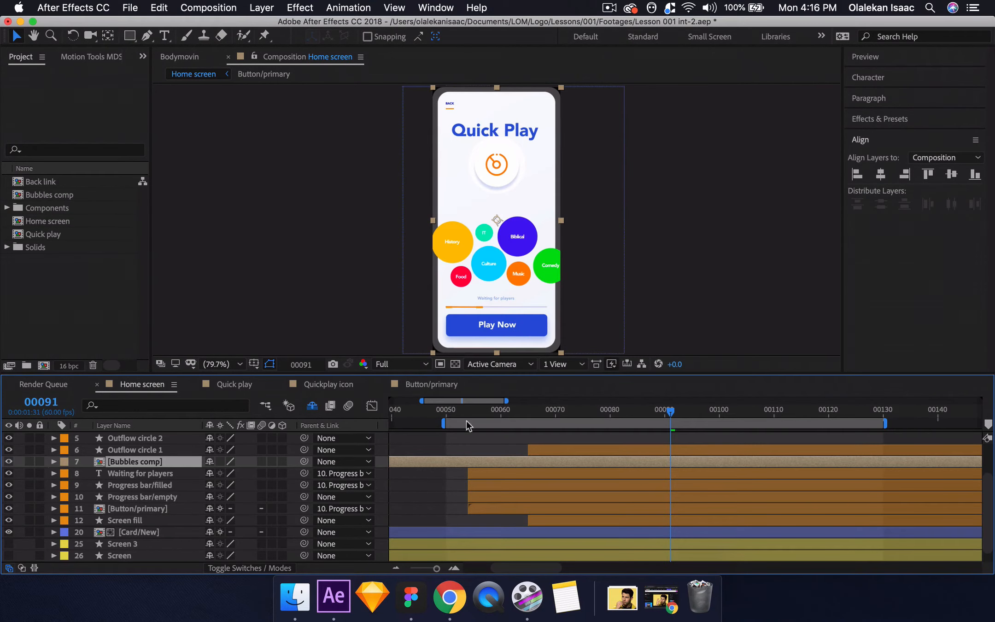
- Trim the start of the Bubbles comp layer to frame 54 and move the Screen 3 layer directly above it
left_click(468, 411)
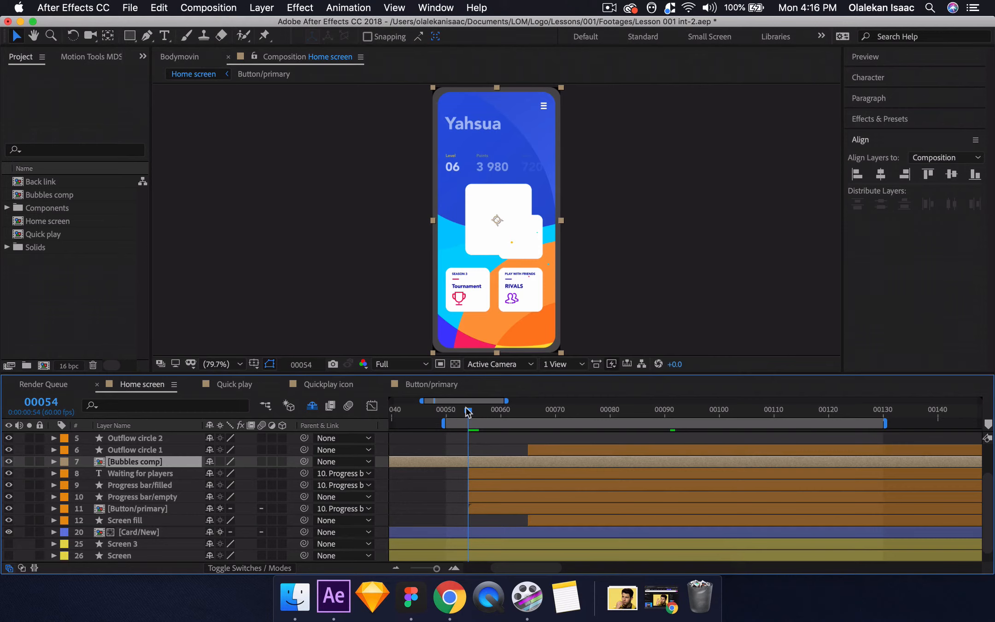
scroll(308, 520, "down", 1)
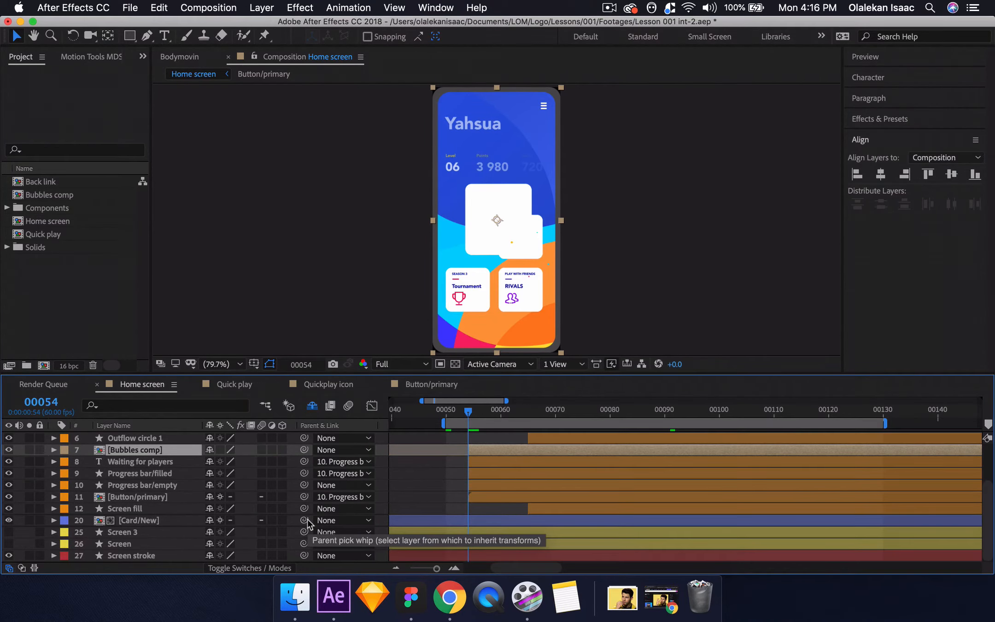
left_click(140, 535)
key("Tab")
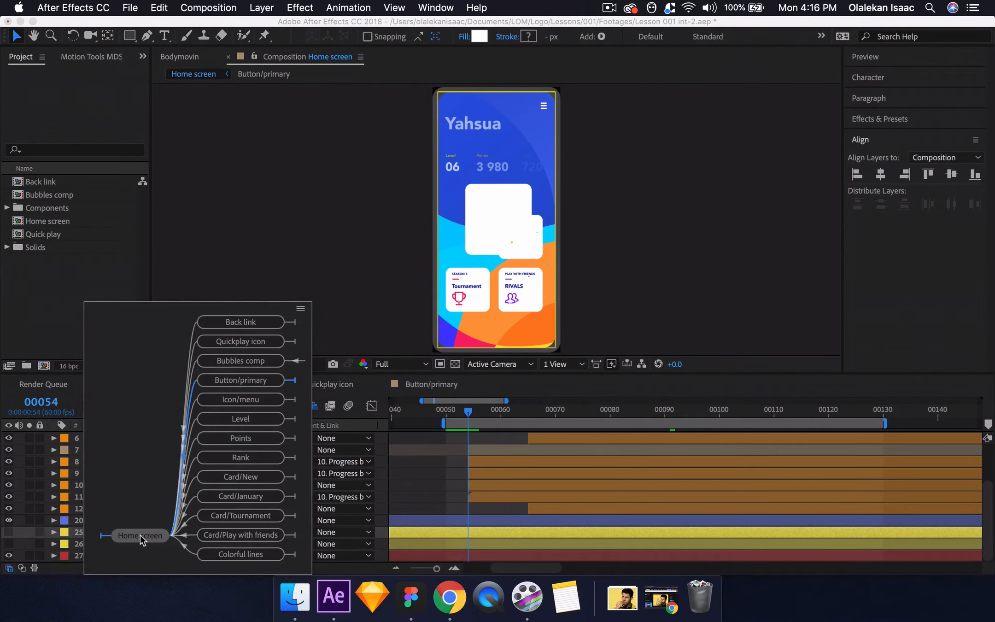
key("grave")
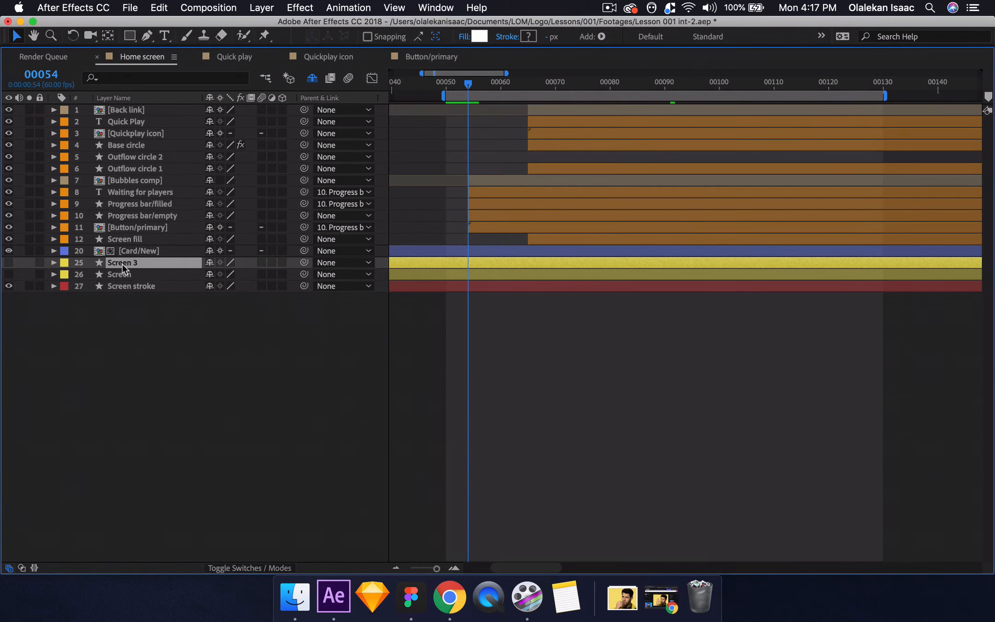
left_click_drag(123, 266, 140, 181)
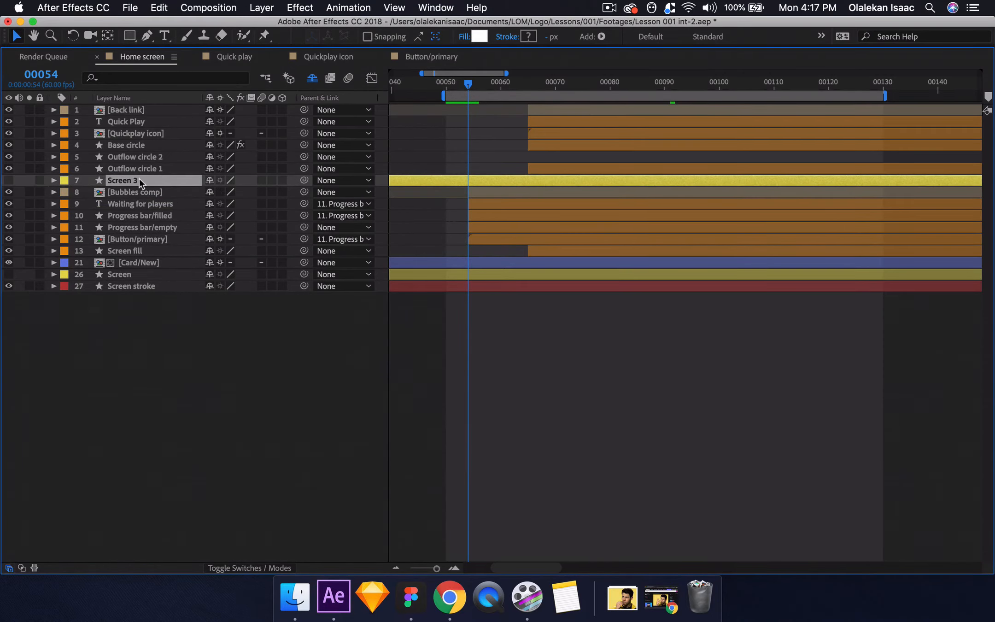
- Apply an Alpha track matte from Screen 3 to Bubbles comp and trim the start of Screen 3 to frame 54
left_click(246, 568)
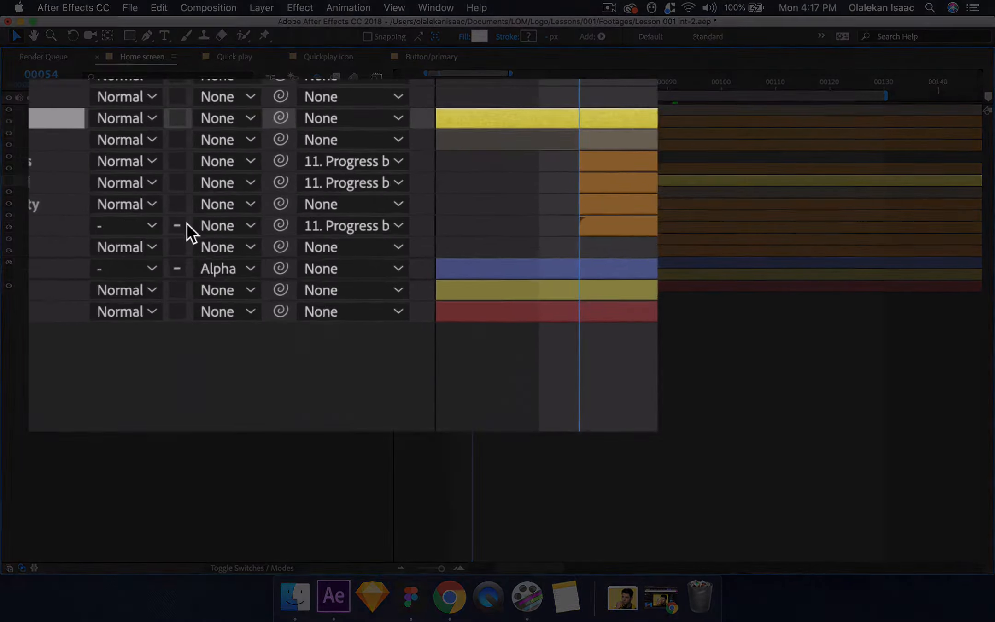
left_click(213, 132)
left_click(232, 196)
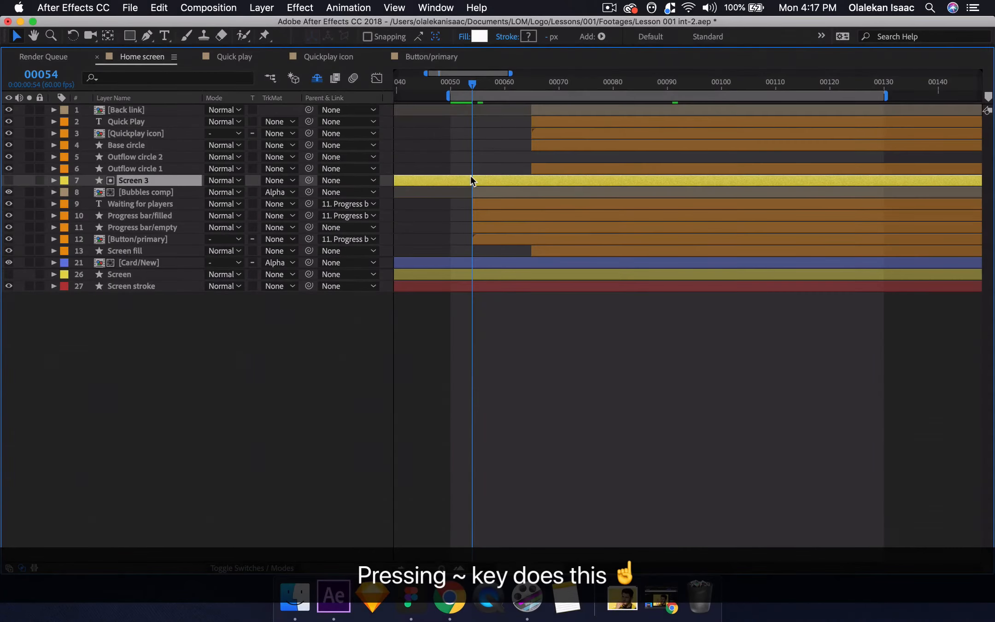
key("alt+bracketleft")
key("grave")
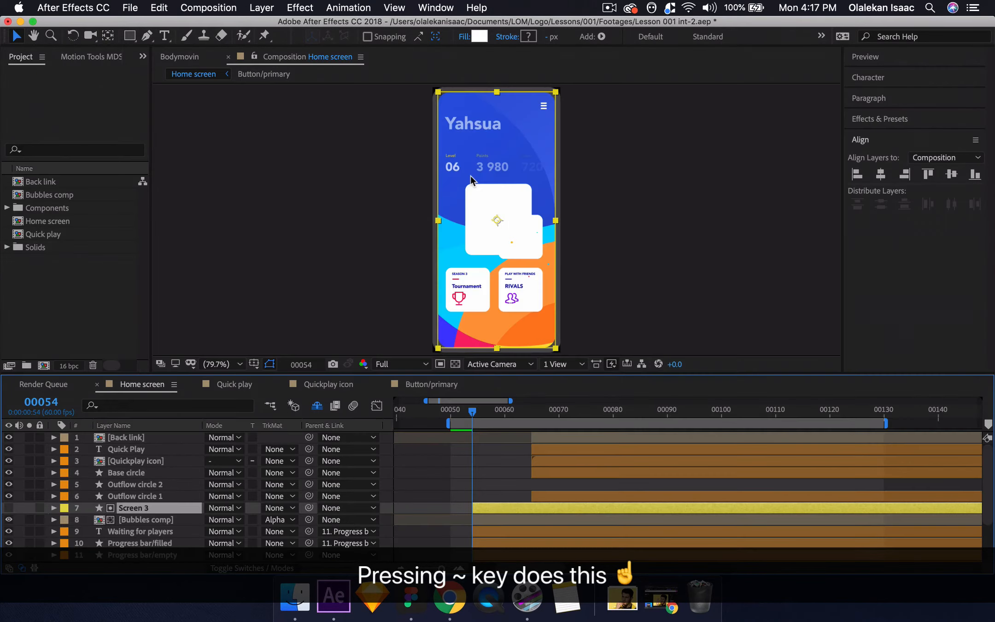
- Change the label colour of the Screen 3 and Bubbles comp layers to Orange
left_click(64, 508)
left_click(72, 499)
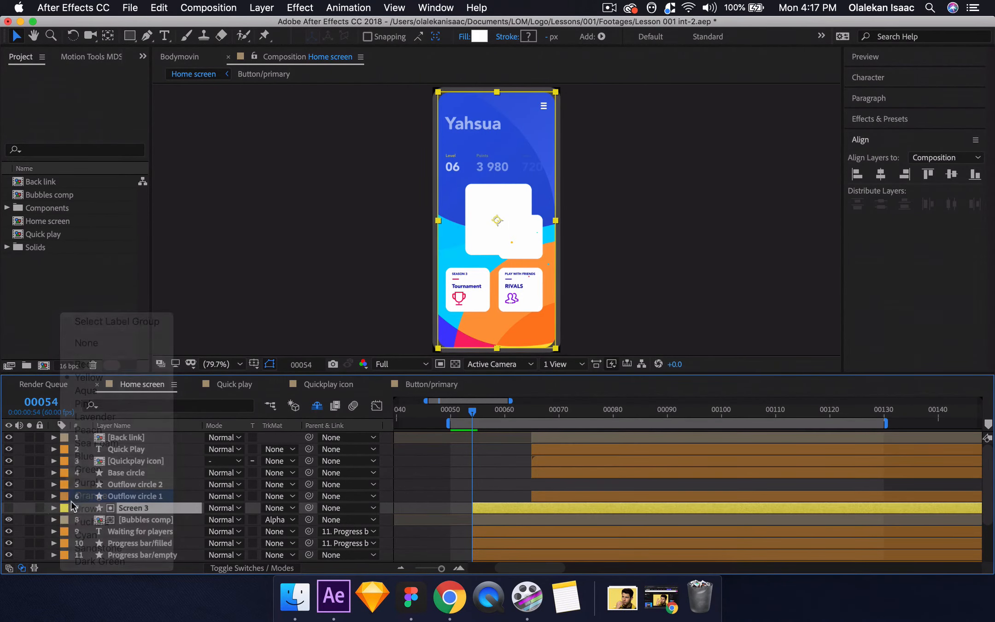
left_click(65, 519)
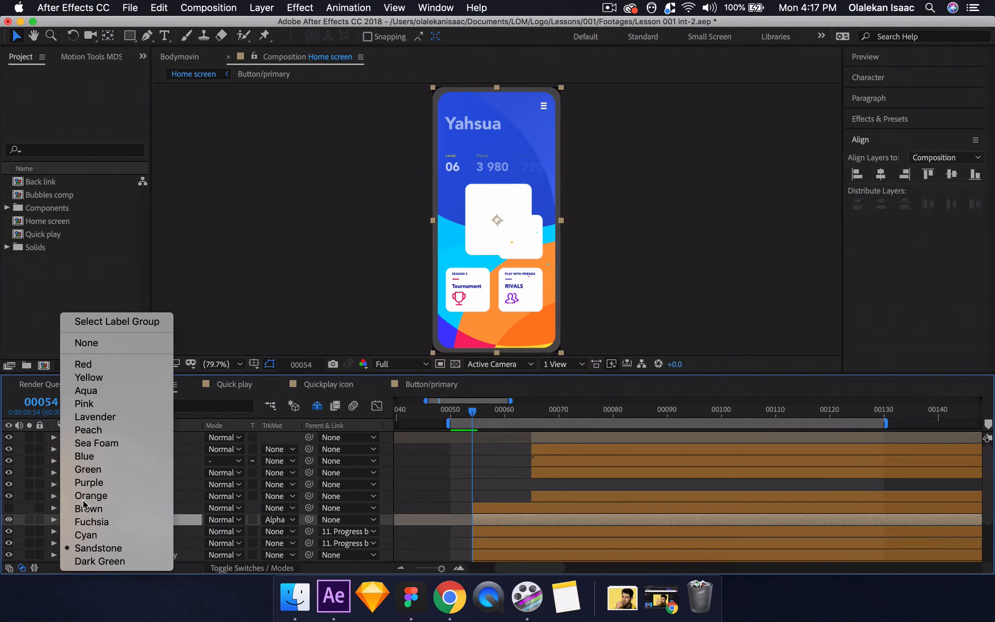
left_click(84, 500)
- Preview the bubbles masked to the phone screen in the Home screen animation
key("space")
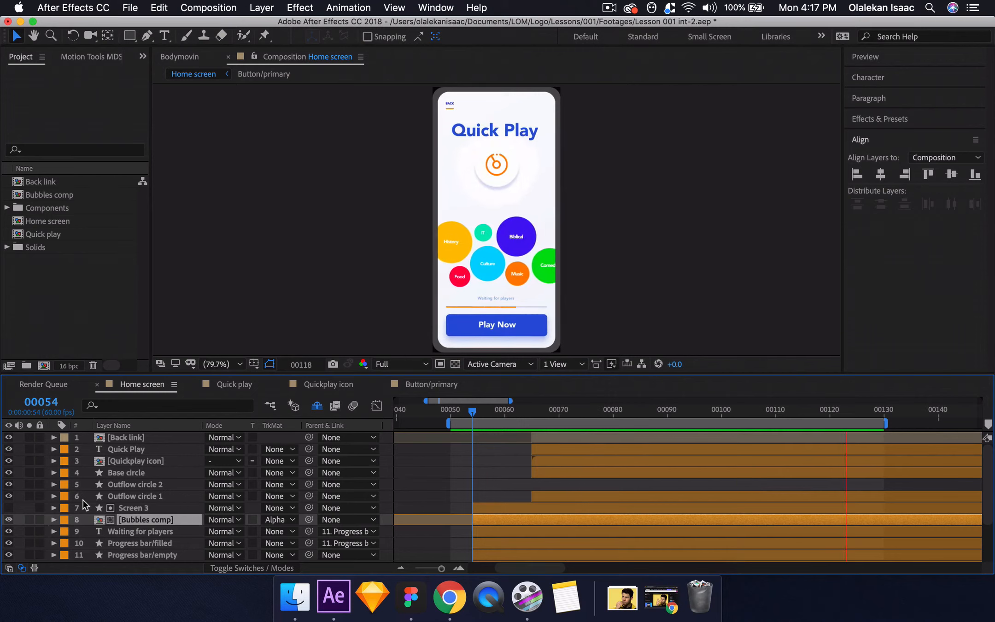
key("space")
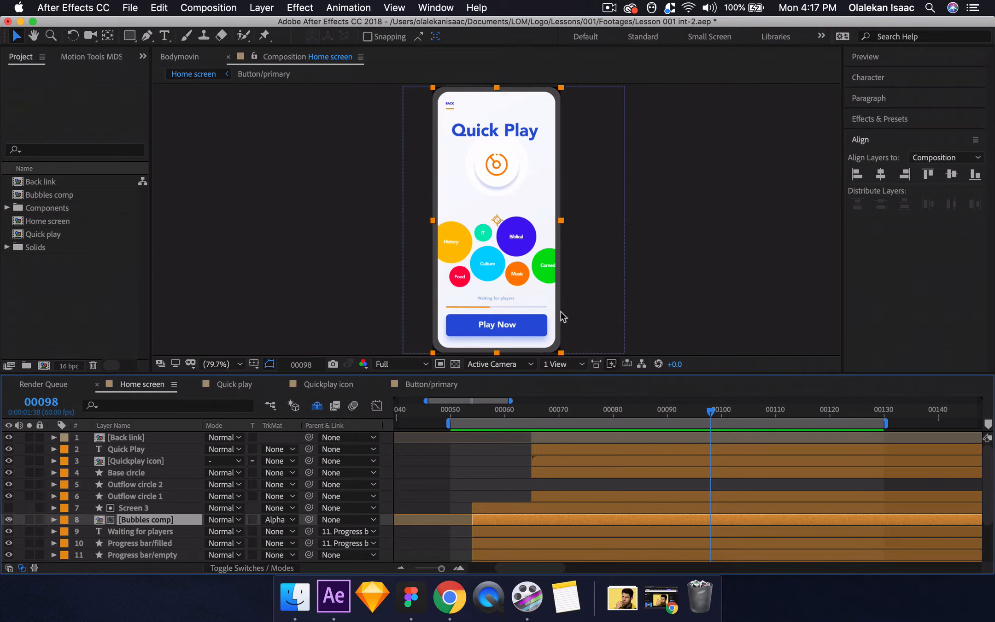
scroll(609, 405, "right", 5)
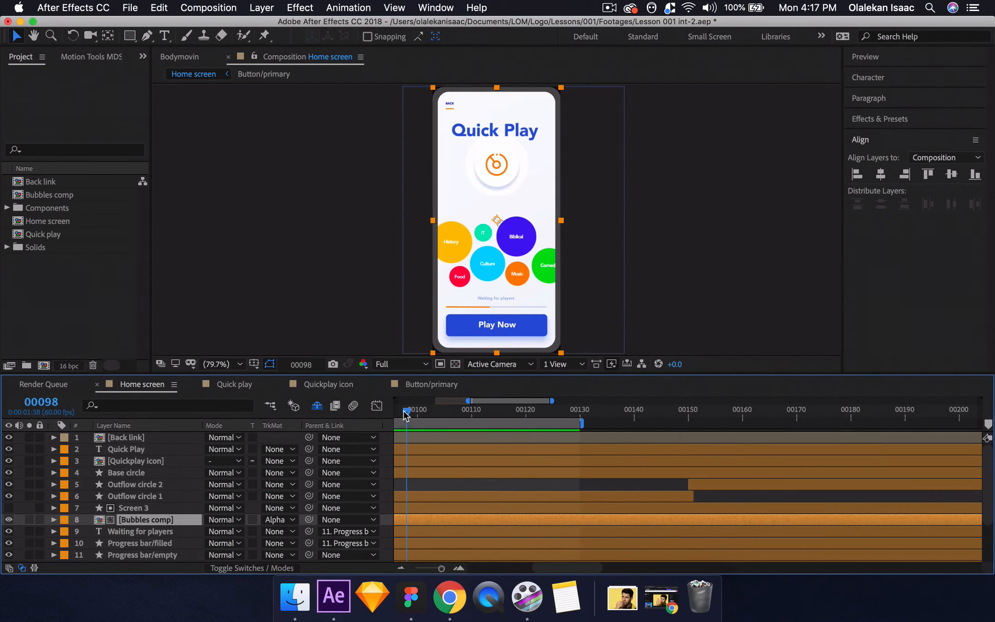
- Move the final Path keyframe of the Progress bar/filled layer to frame 215
left_click_drag(406, 411, 501, 417)
left_click_drag(595, 424, 782, 435)
scroll(702, 426, "right", 1)
scroll(800, 428, "right", 3)
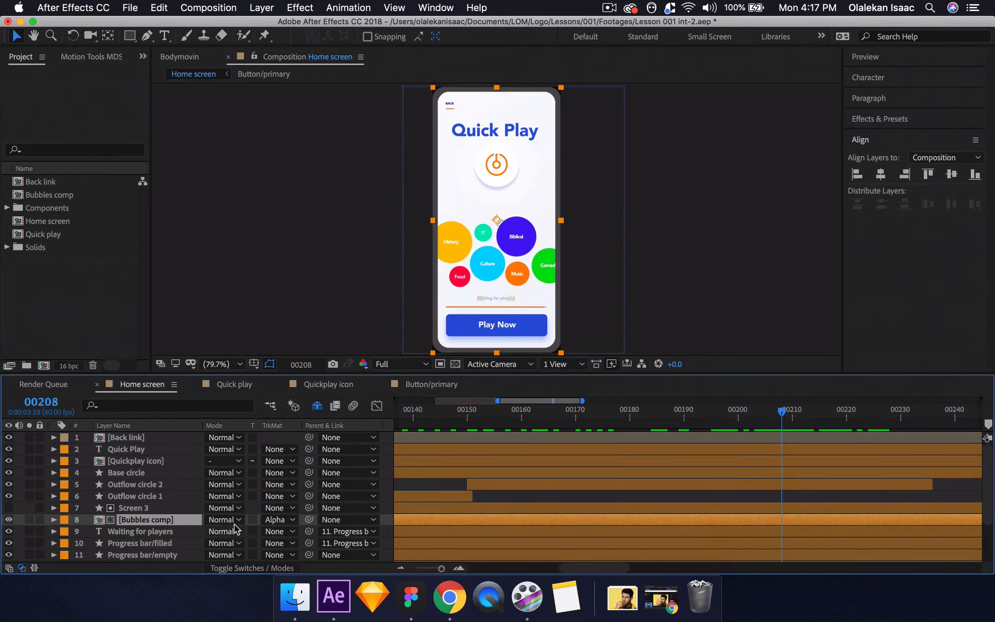
left_click_drag(782, 414, 819, 420)
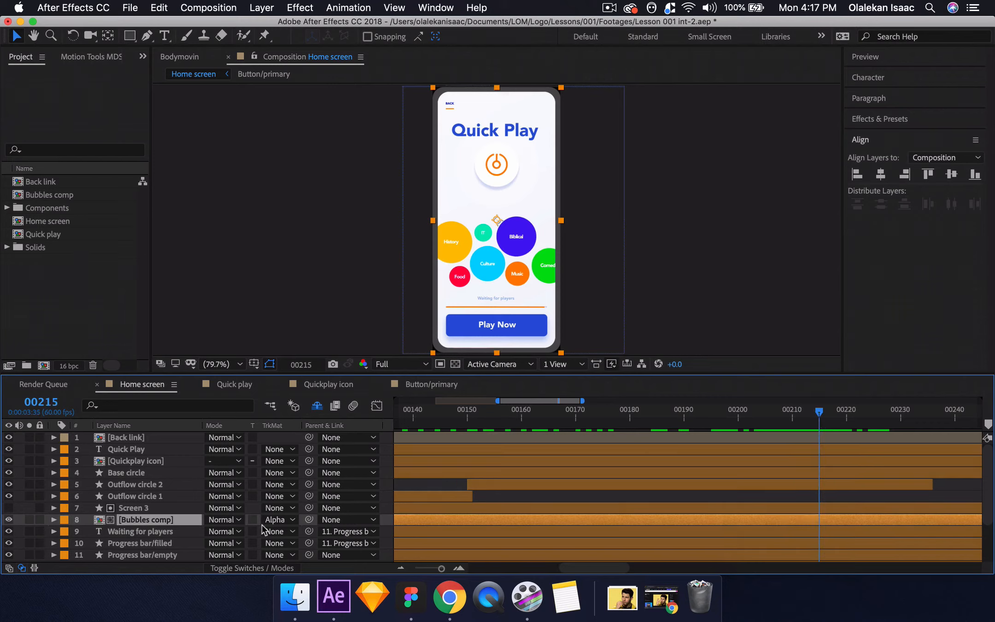
scroll(263, 529, "down", 4)
left_click(162, 498)
key("u")
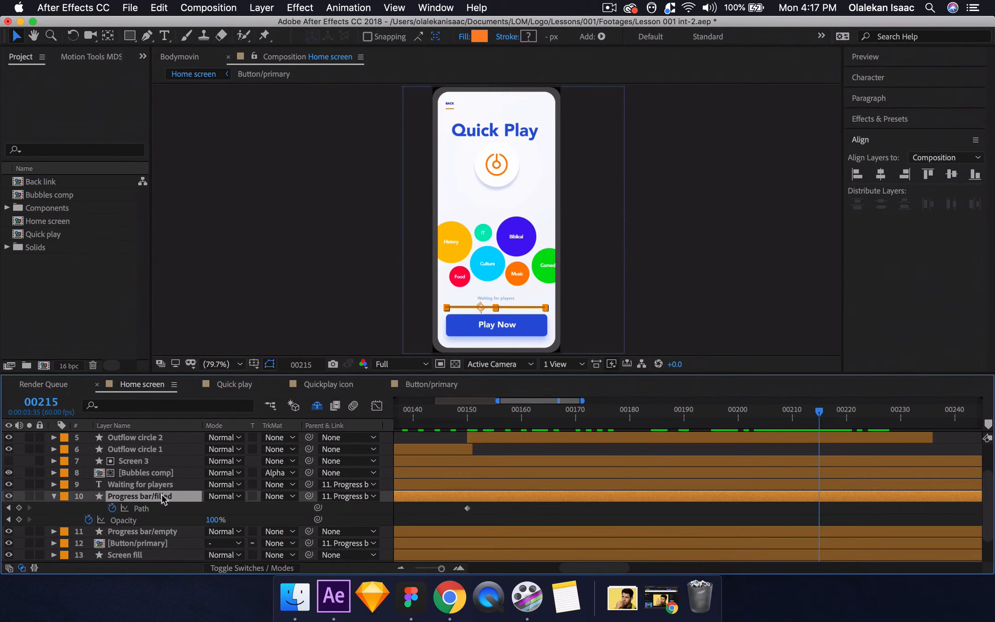
left_click_drag(467, 508, 819, 517)
- Add a null object to the Home screen composition and place it directly above the Screen 3 layer
left_click(158, 473)
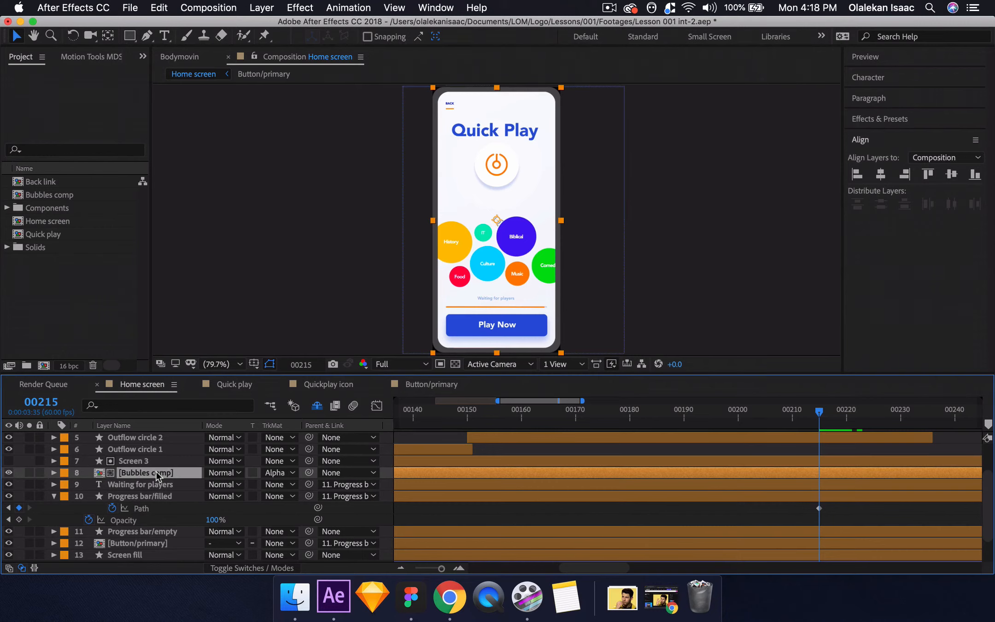
right_click(385, 480)
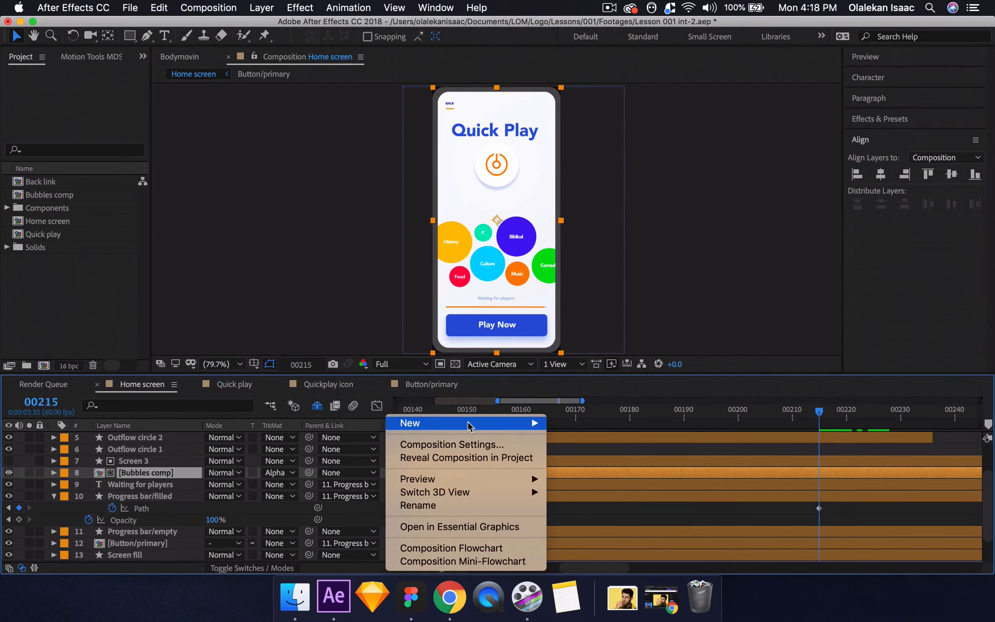
mouse_move(471, 423)
left_click(572, 498)
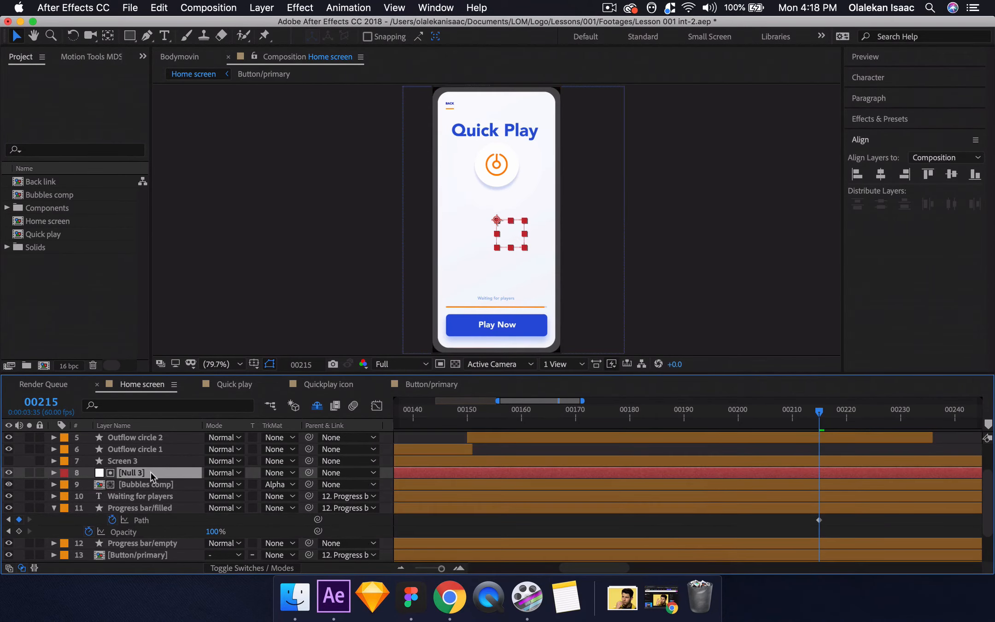
left_click_drag(150, 472, 147, 456)
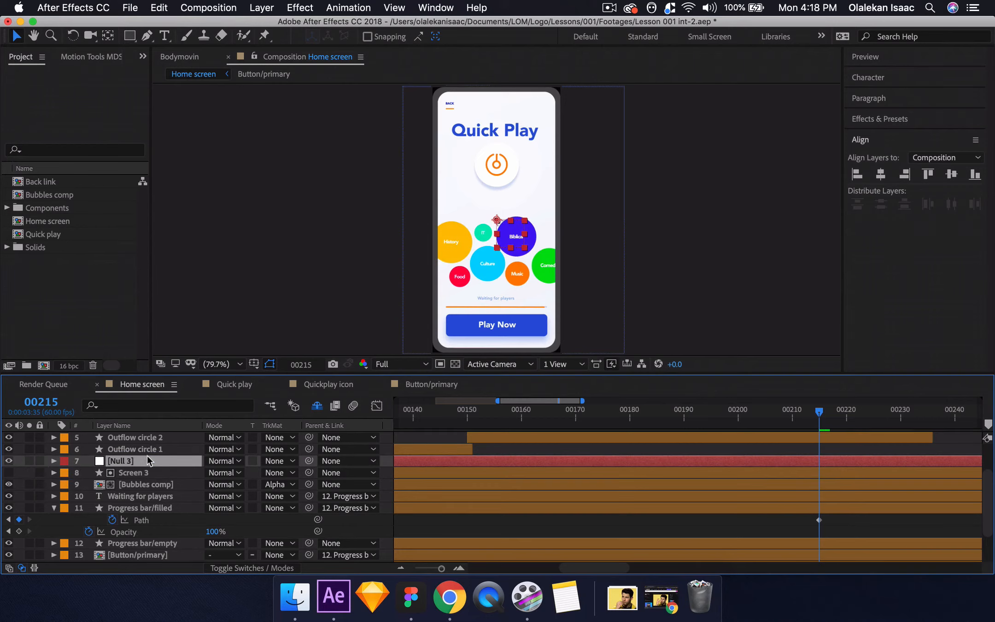
- Rename the null Bubbles handler and parent the Bubbles comp layer to it
key("Return")
type("Bi")
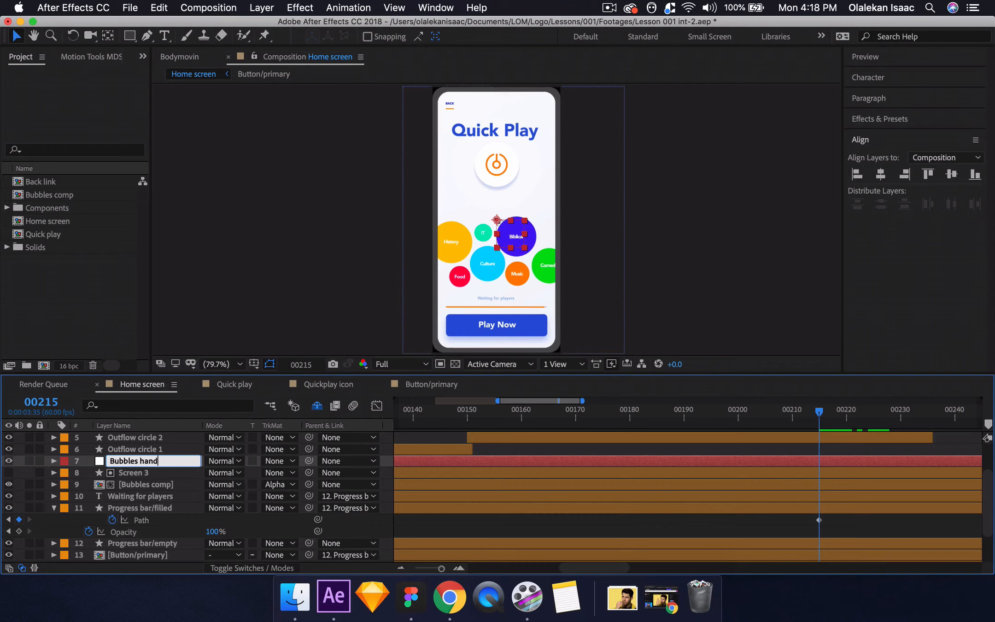
key("Return")
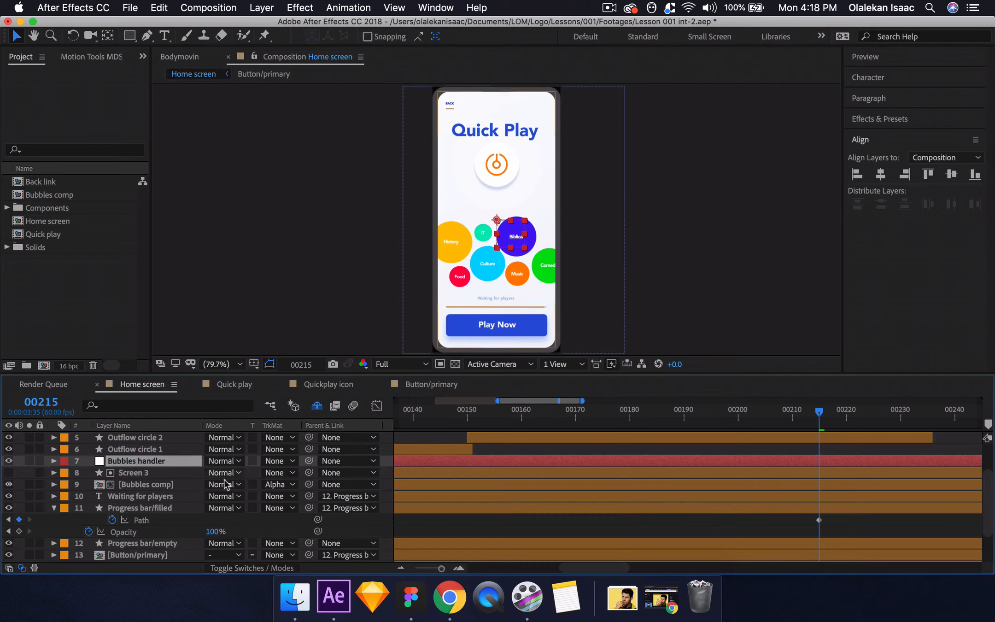
left_click_drag(306, 485, 151, 464)
left_click(152, 487)
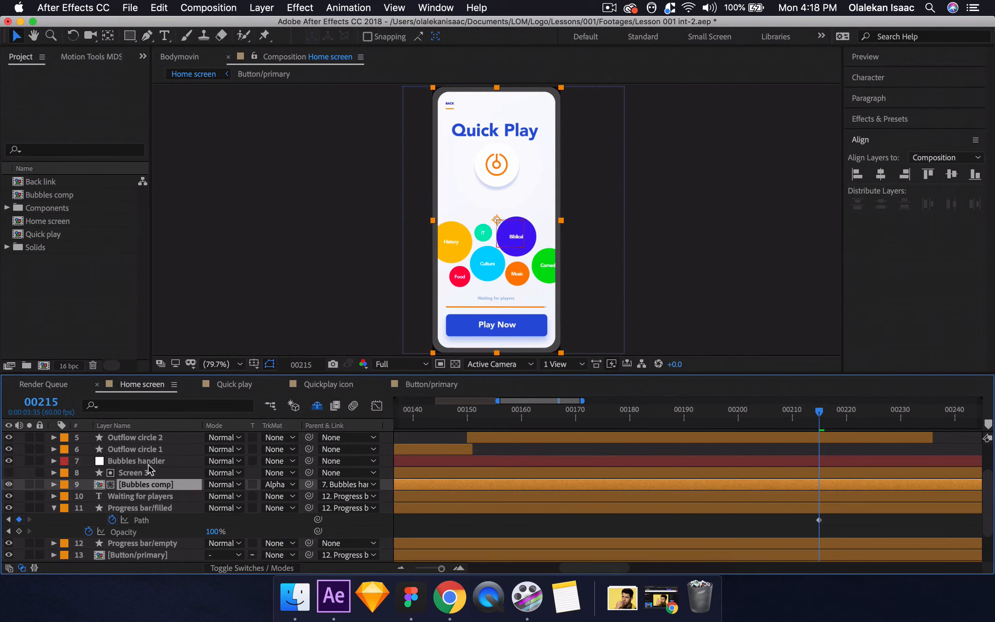
- Add Position keyframes to the Bubbles handler null at frames 215 and 90, keeping the same position at both
left_click(149, 463)
key("p")
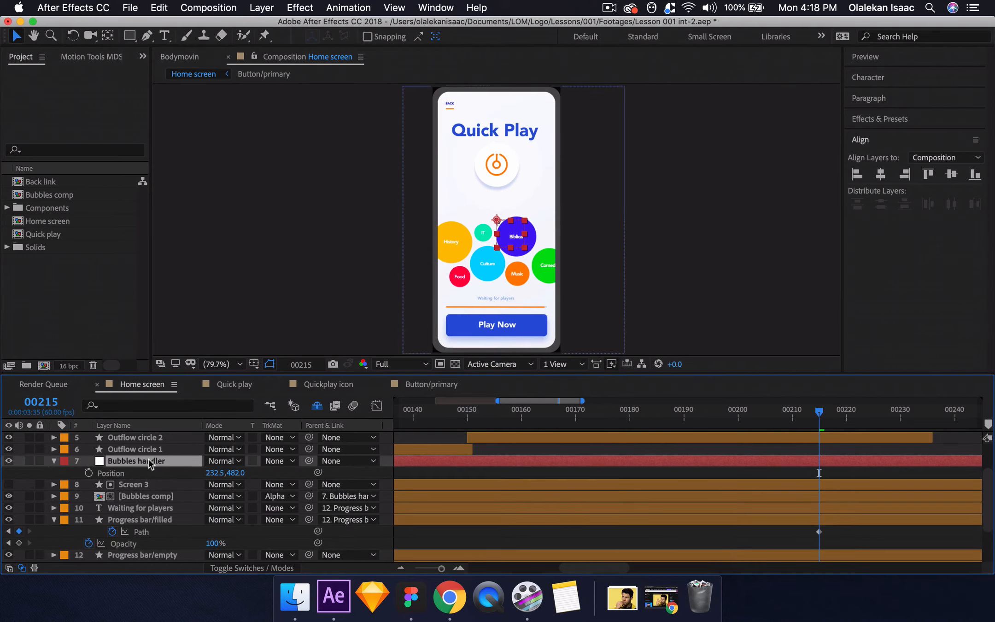
left_click(89, 474)
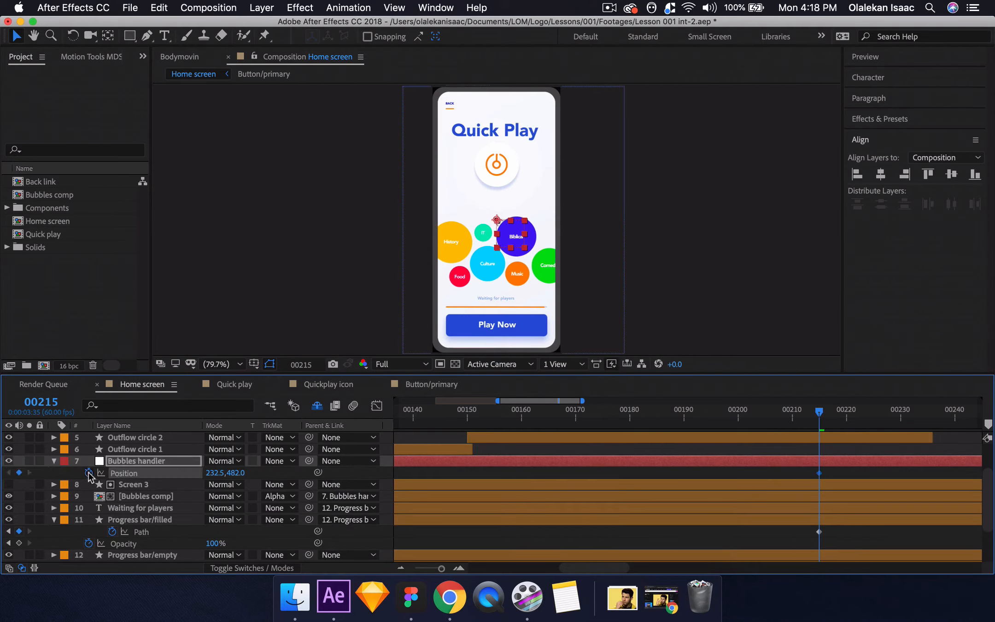
scroll(582, 462, "left", 10)
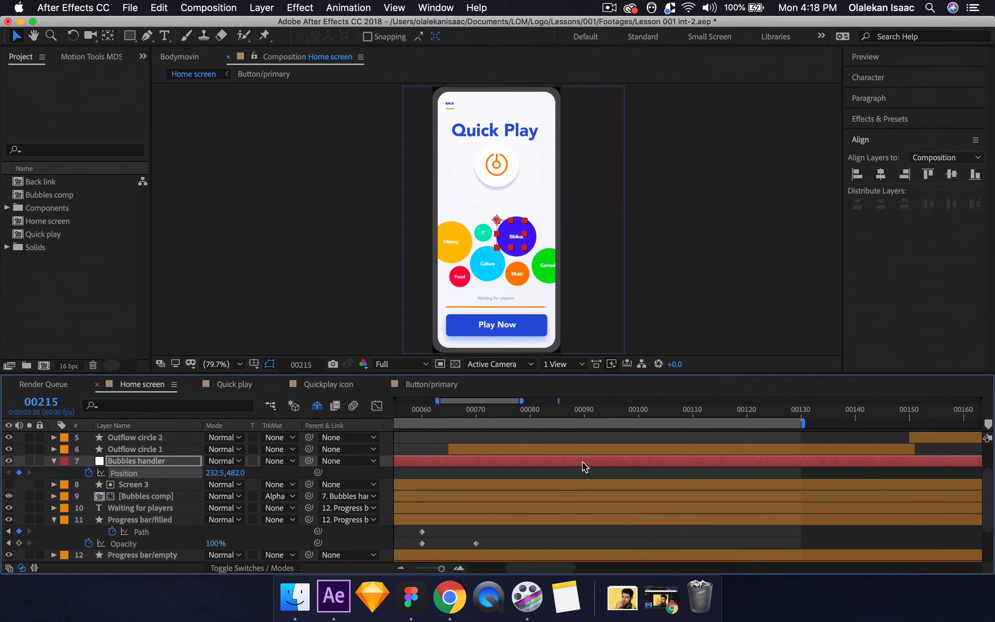
left_click(472, 410)
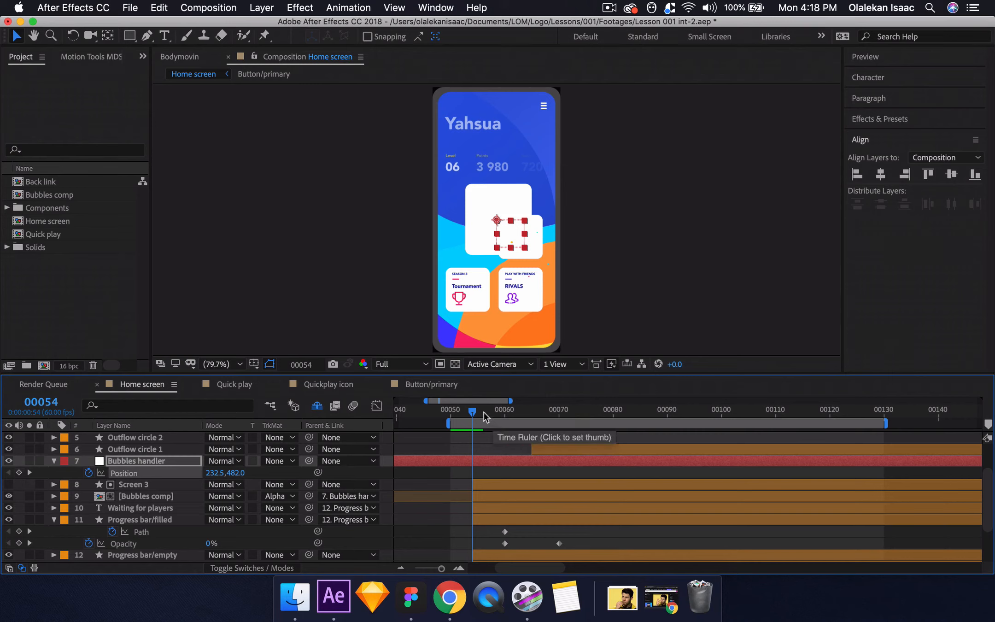
left_click_drag(473, 411, 667, 415)
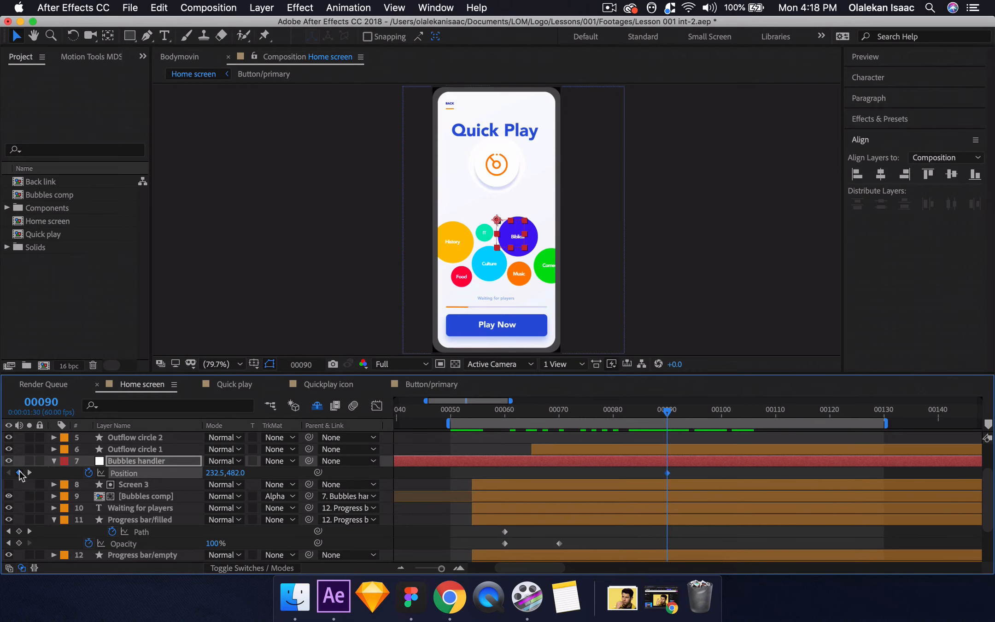
- Change the Bubbles handler's label colour to Orange and trim the start of its layer to frame 54
left_click(473, 411)
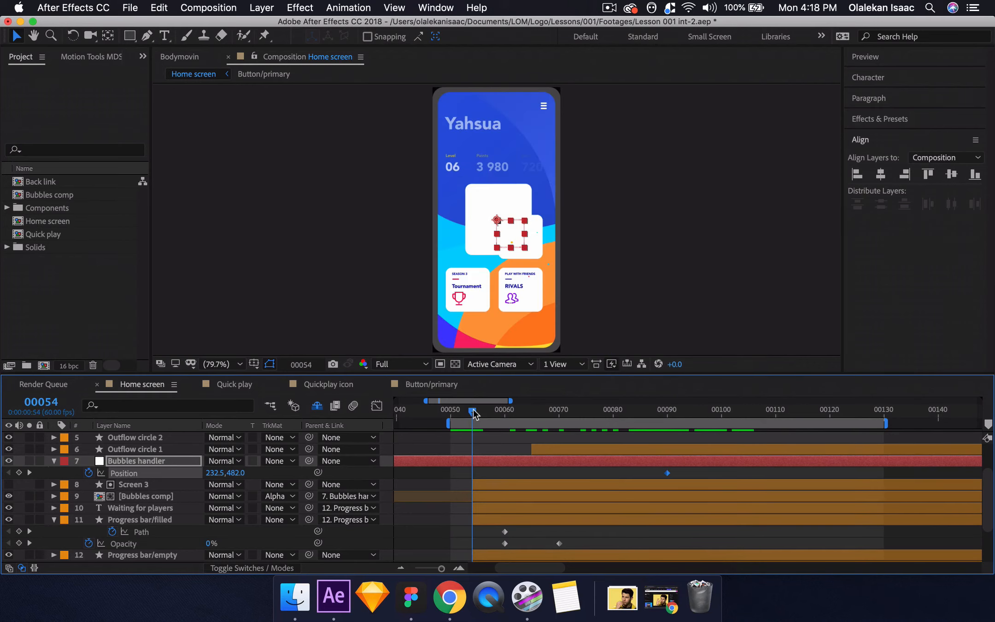
left_click(66, 463)
left_click(64, 461)
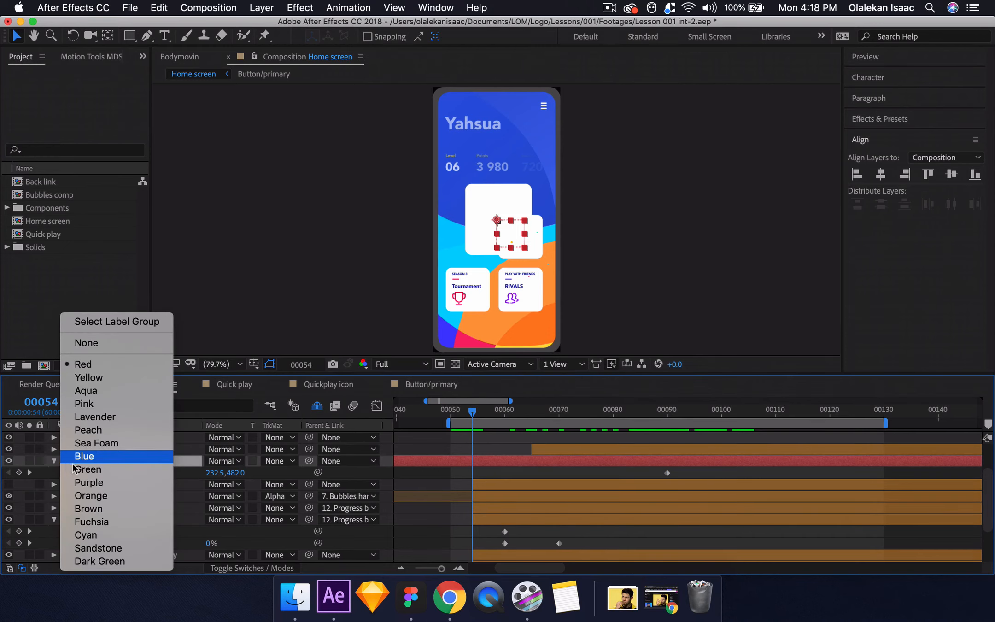
left_click(88, 495)
key("alt+bracketleft")
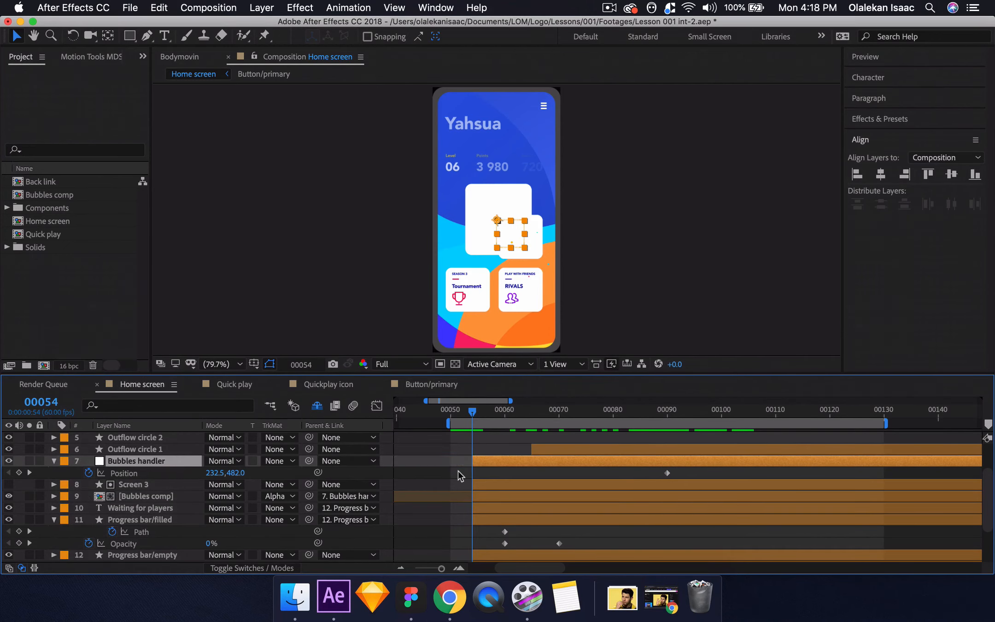
- Set the Bubbles handler's Position at the frame 215 keyframe to 214.5, 482
key("space")
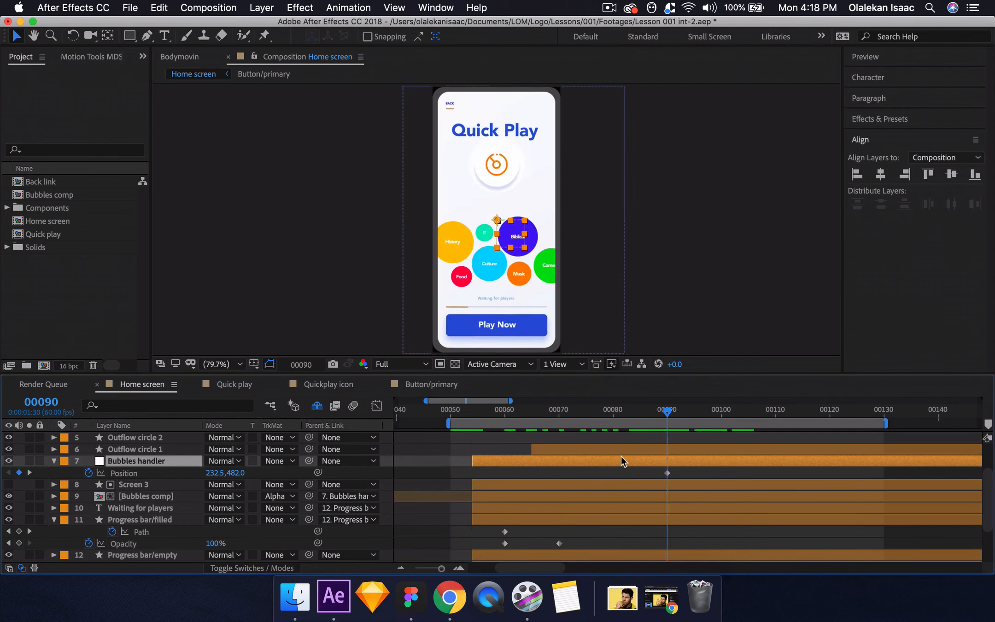
scroll(621, 457, "right", 10)
left_click(599, 413)
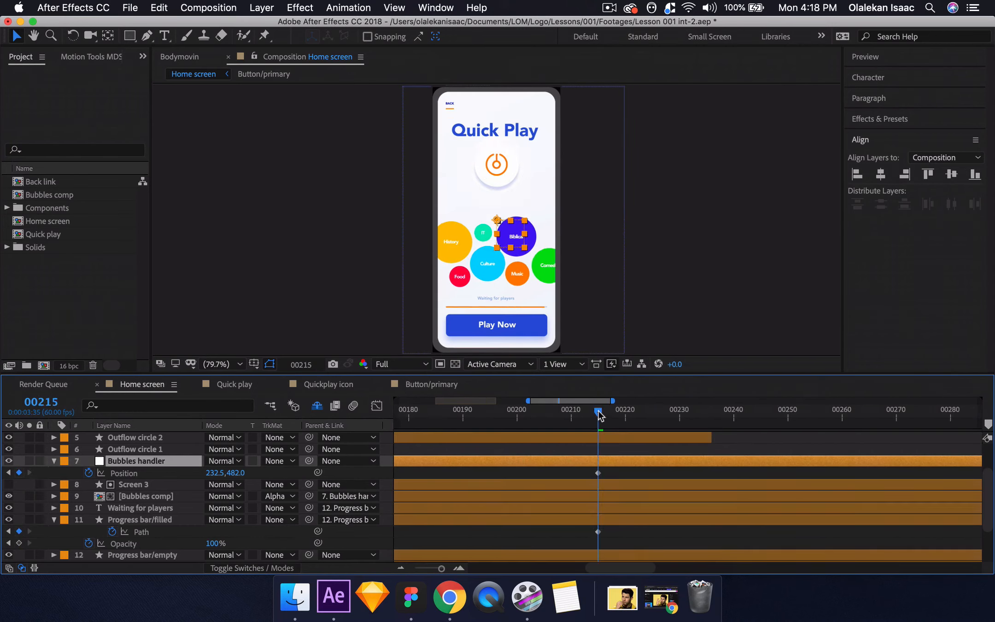
left_click_drag(210, 473, 205, 474)
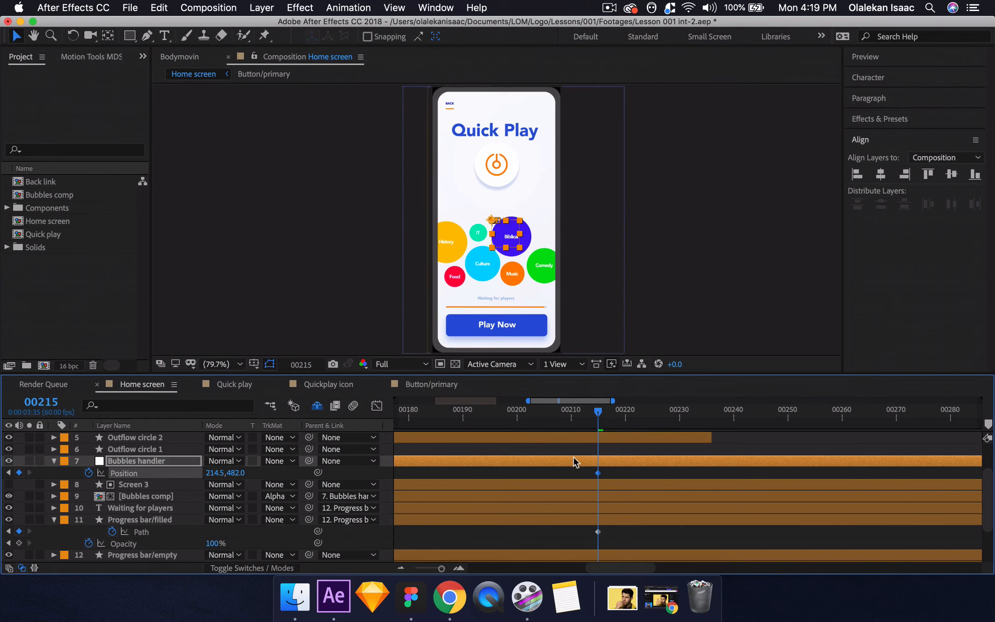
- Preview the bubbles' sideways drift, extending the end of the work area to frame 221
scroll(575, 462, "left", 10)
left_click(488, 411)
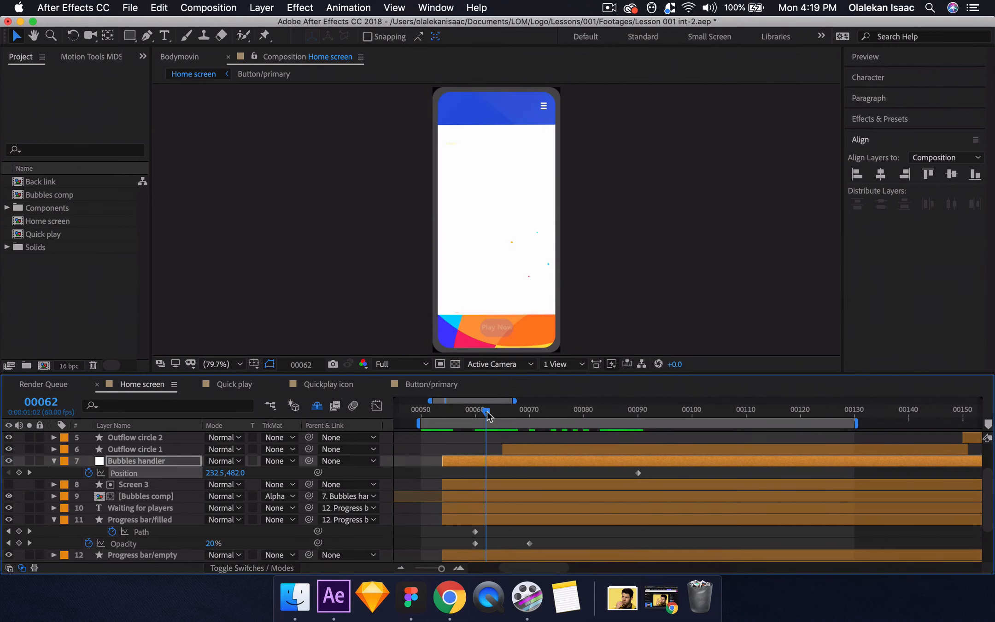
key("space")
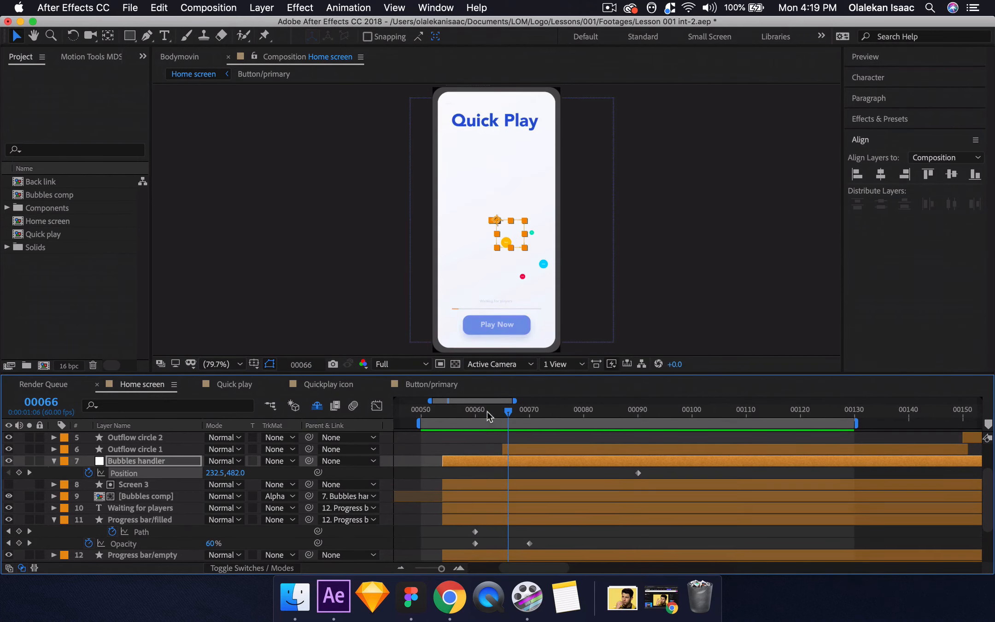
scroll(488, 415, "right", 12)
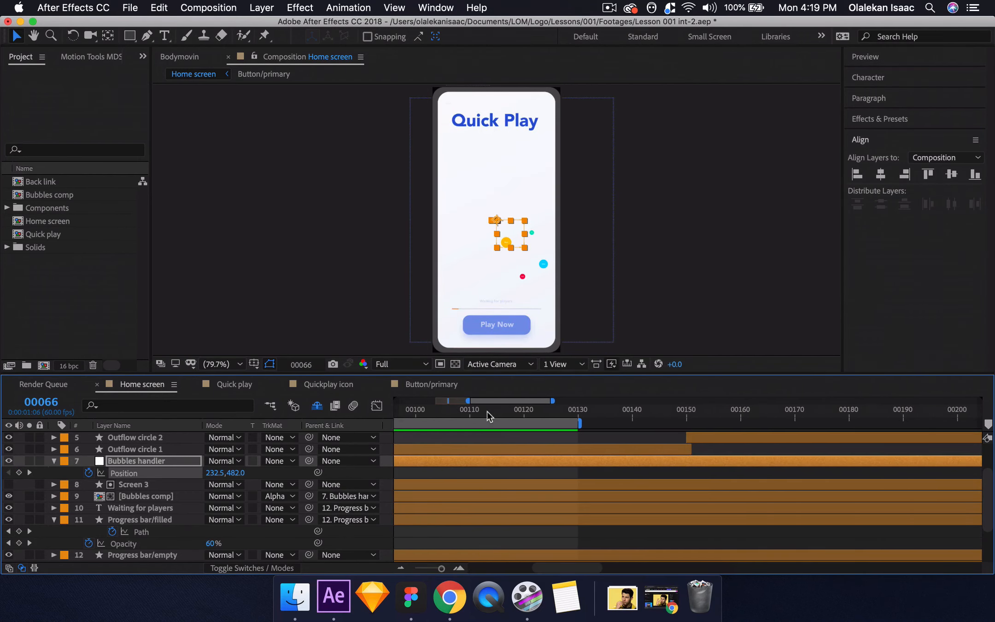
left_click(517, 417)
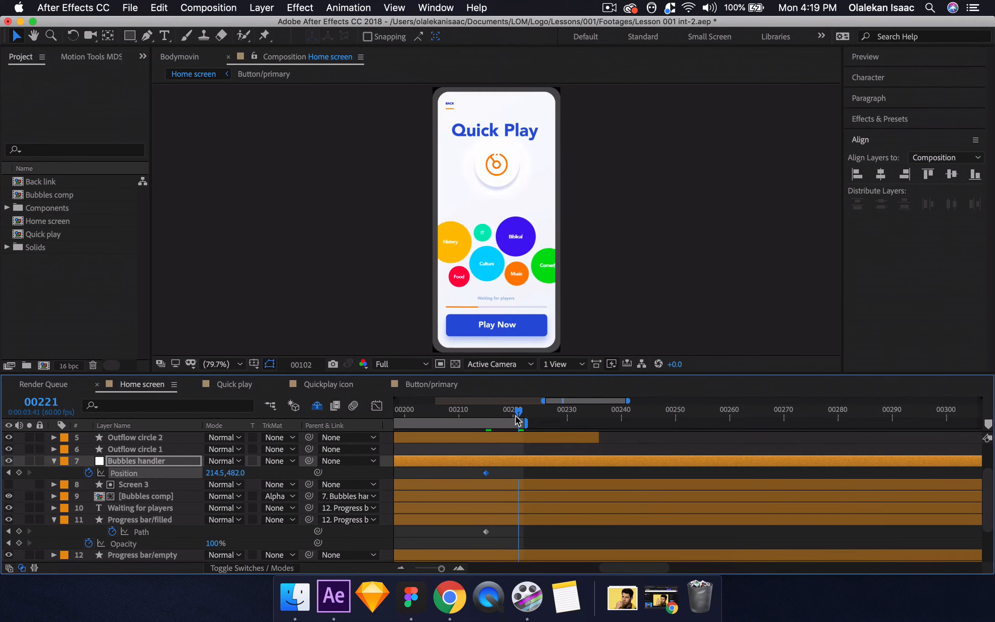